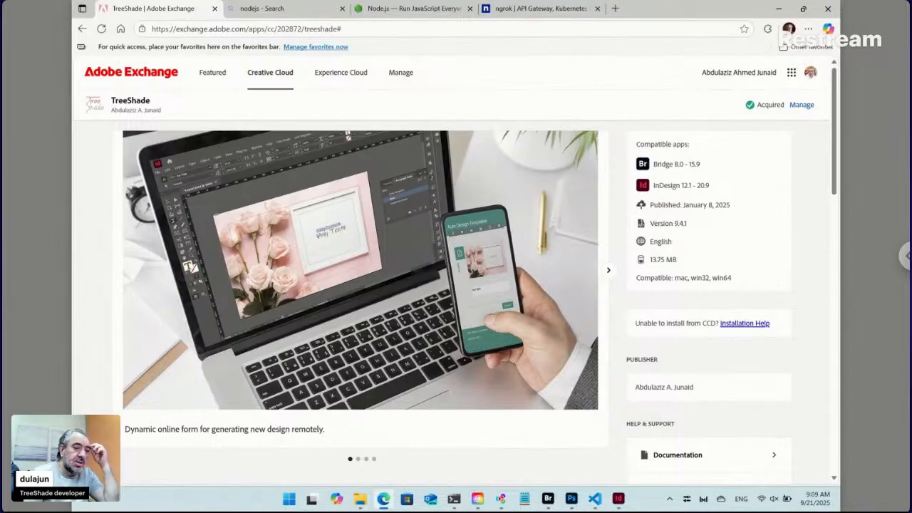
Open the Node.js site from the Bing 'nodejs' results, close the duplicate tab, and show ngrok
left_click(296, 16)
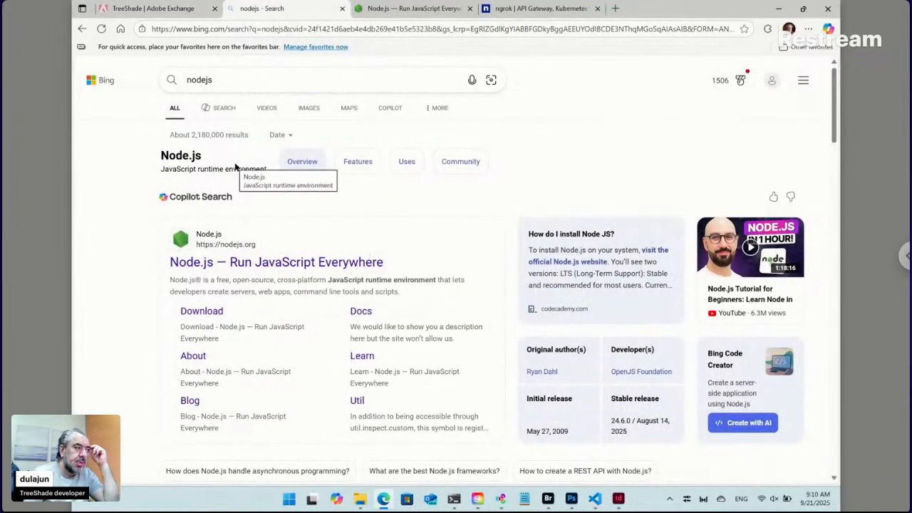
left_click(239, 265)
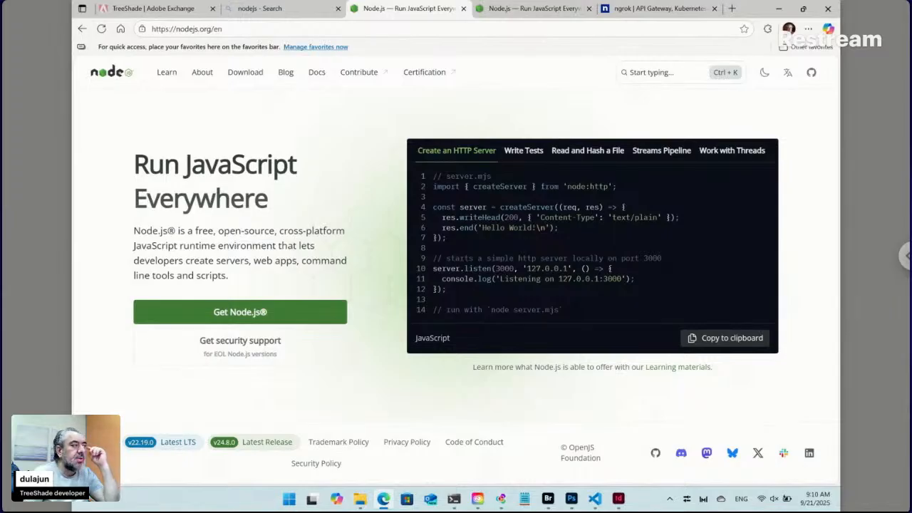
left_click(589, 10)
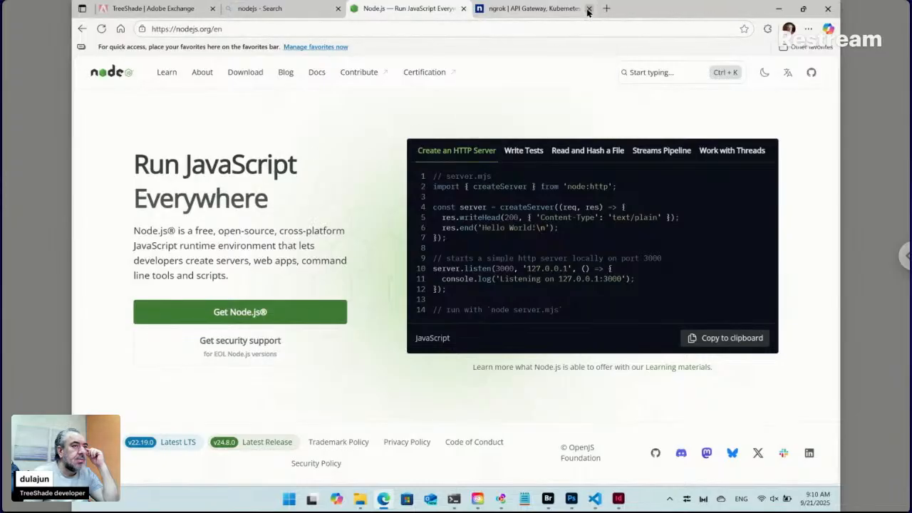
left_click(546, 14)
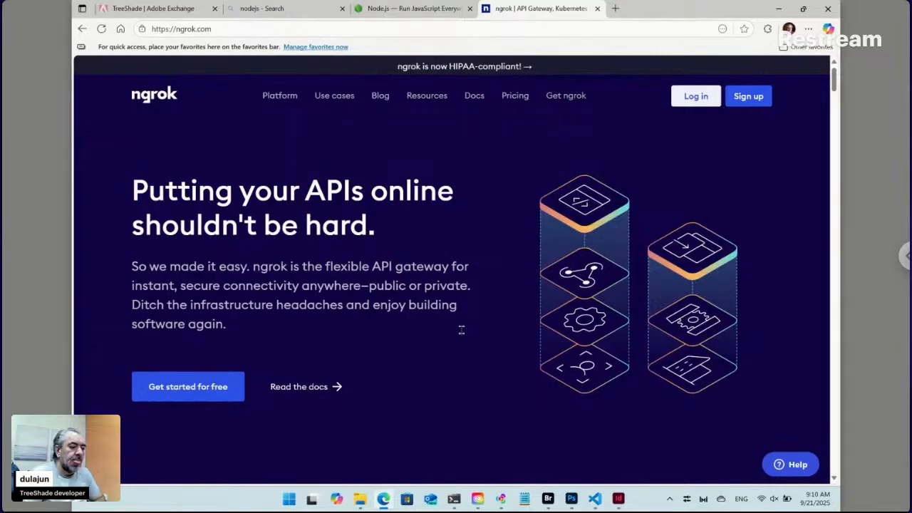
left_click(455, 501)
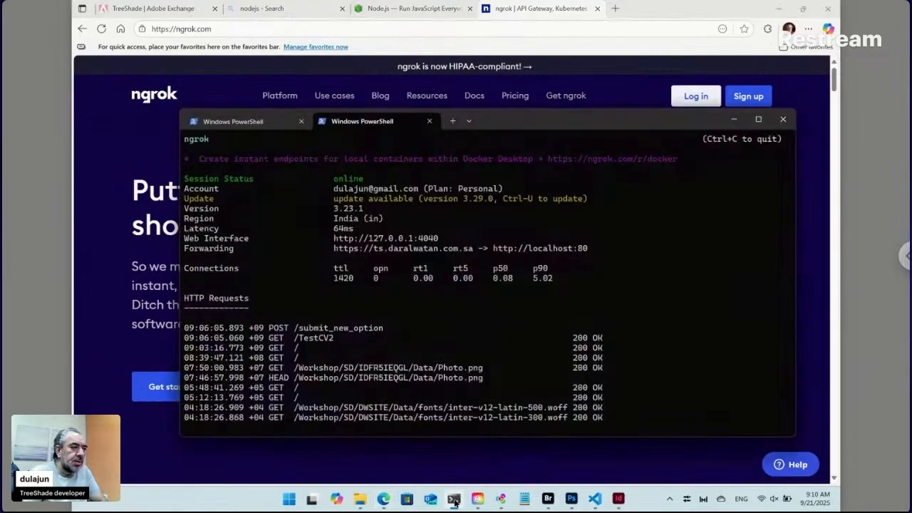
Check the 'node main.js' session and the online ngrok tunnel, then return to TreeShade Exchange
left_click(268, 129)
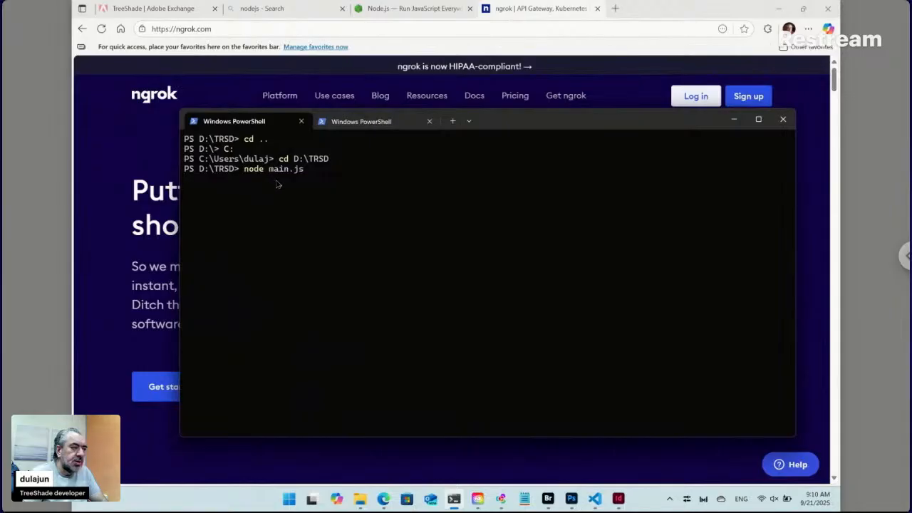
left_click(397, 126)
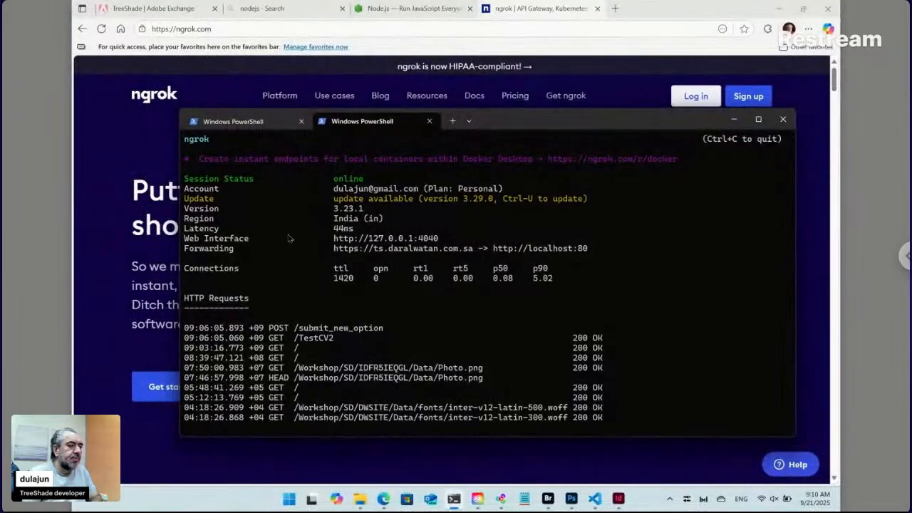
left_click(172, 9)
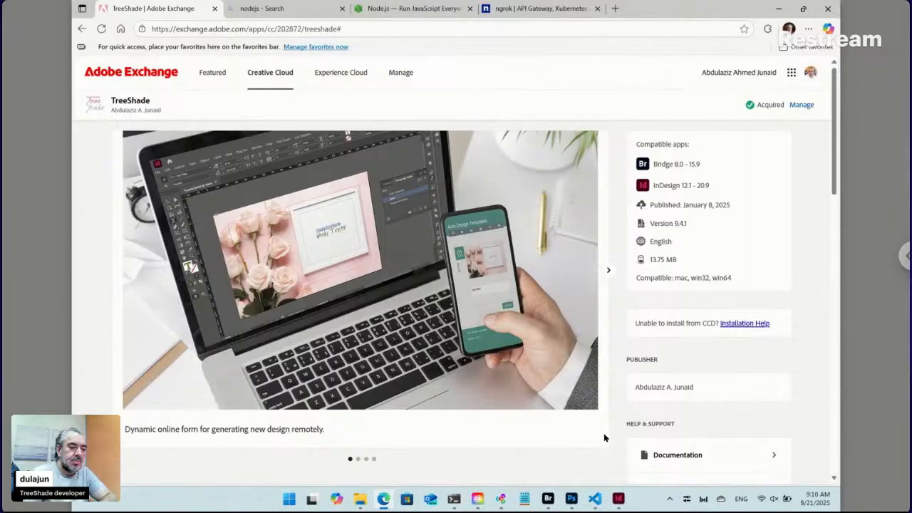
left_click(549, 503)
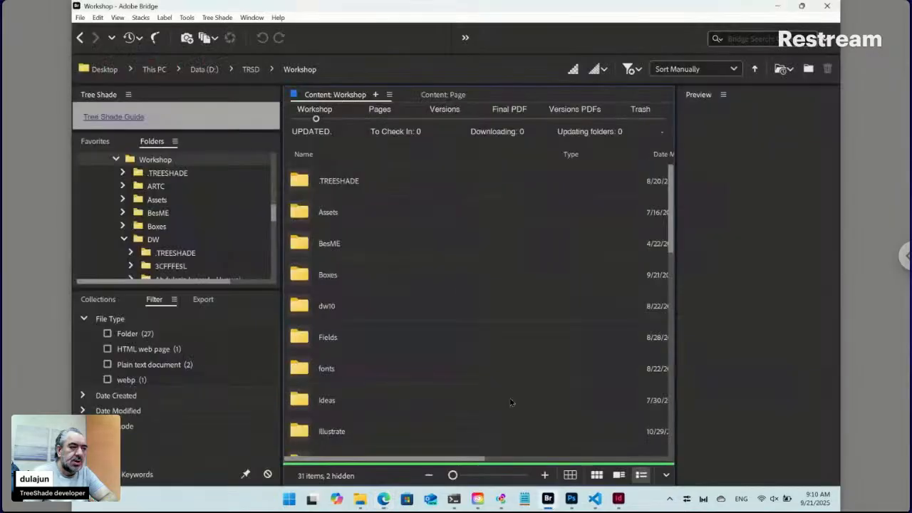
Browse the Tree Shade > New submenu without choosing, then switch to the Versions quick-tab
left_click(217, 18)
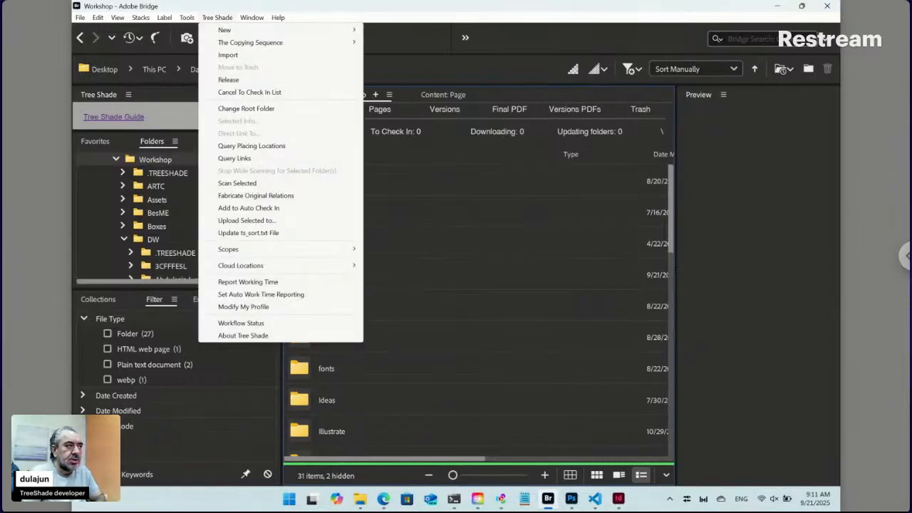
mouse_move(227, 32)
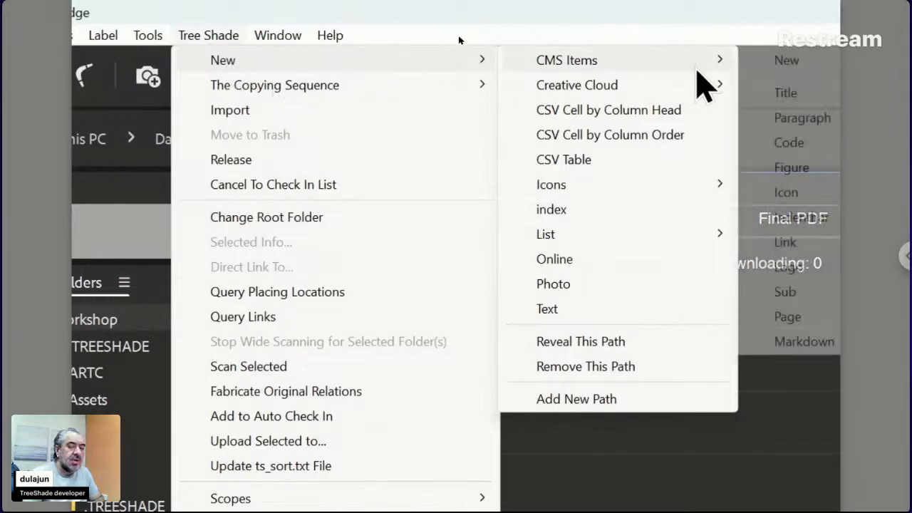
mouse_move(648, 91)
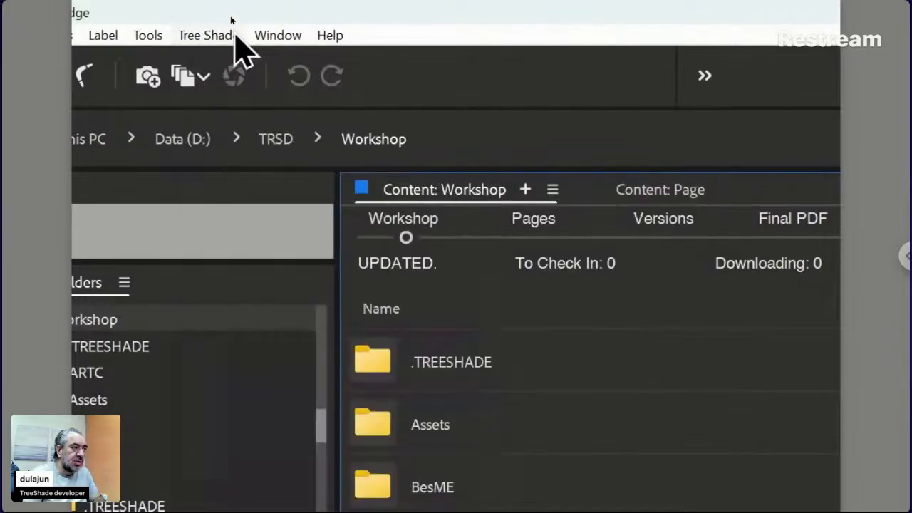
left_click(237, 30)
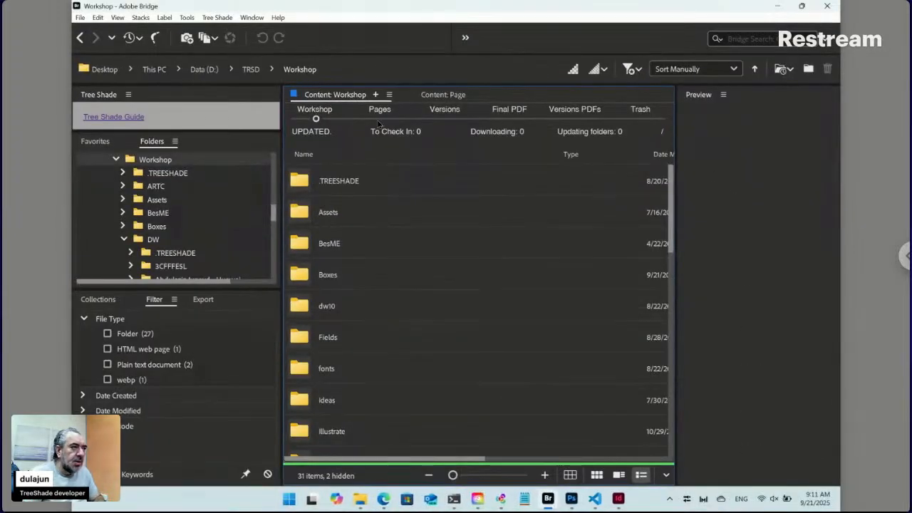
left_click(444, 111)
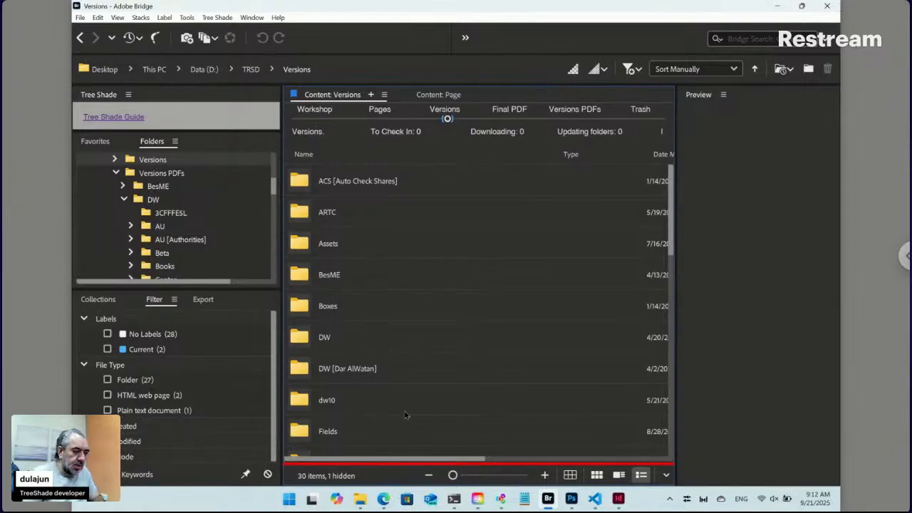
Switch the Content panel to the Workshop quick-tab
left_click(315, 120)
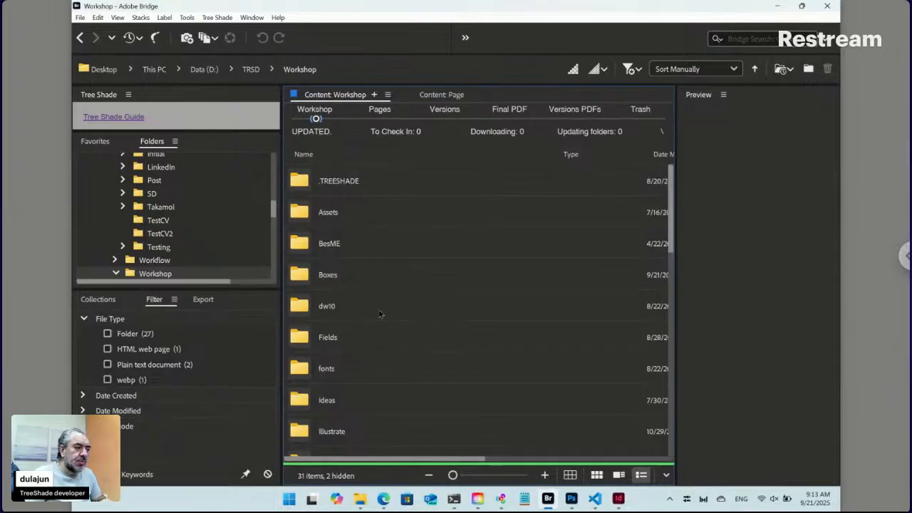
Create a new folder named Logos inside Workshop and open it
key("ctrl+shift+n")
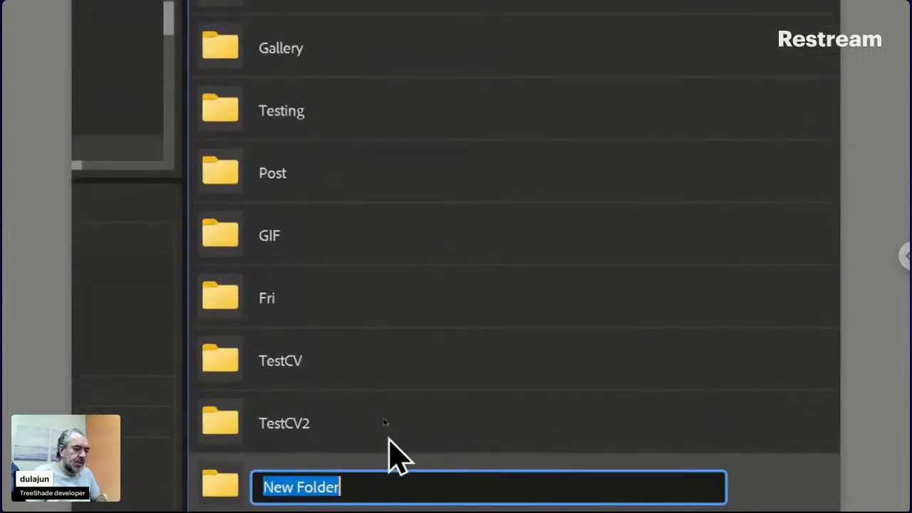
type("Logos")
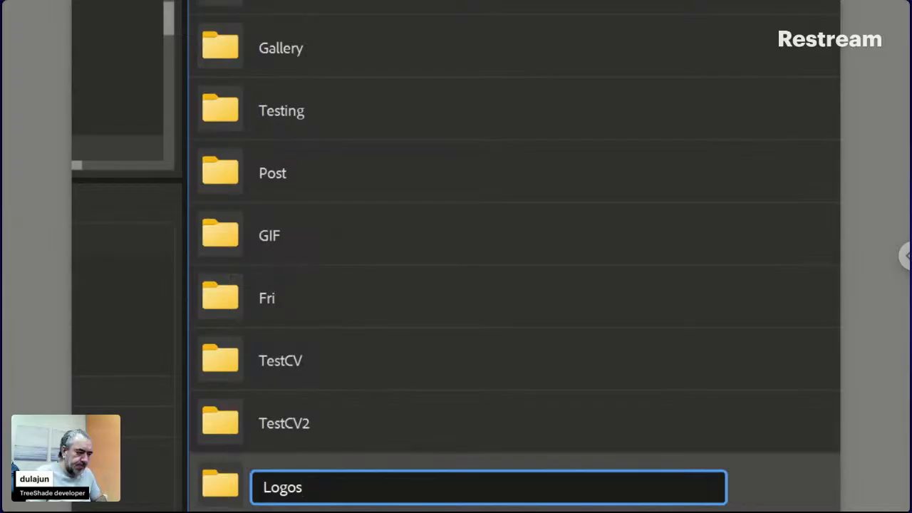
key("Return")
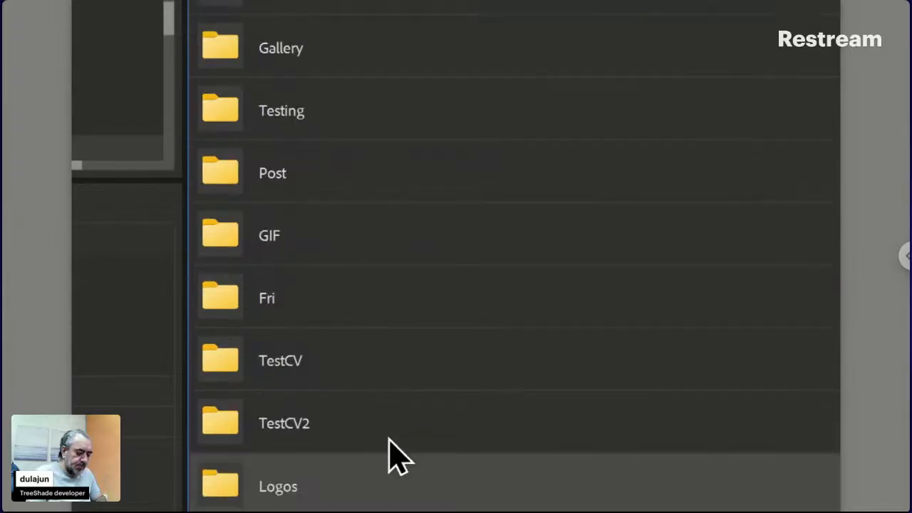
double_click(396, 456)
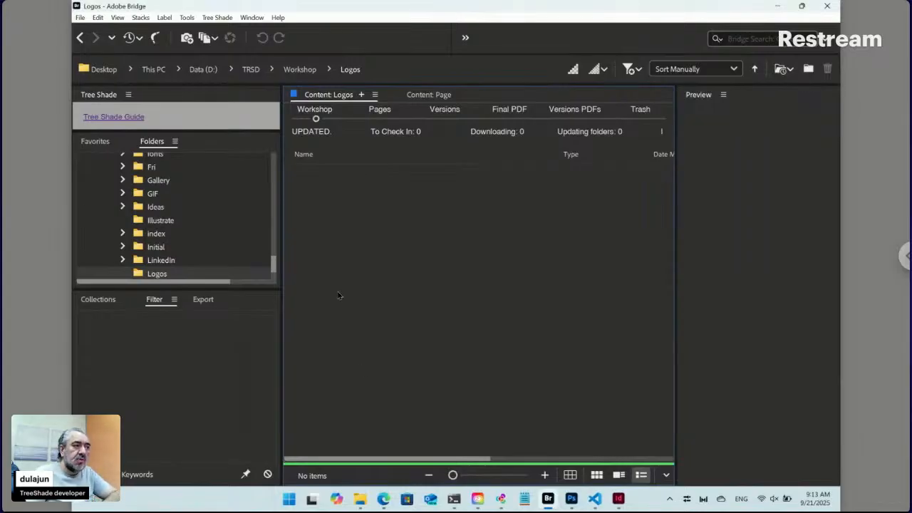
Add a Tree Shade > New > Online file named 'Online ts_key'
left_click(224, 20)
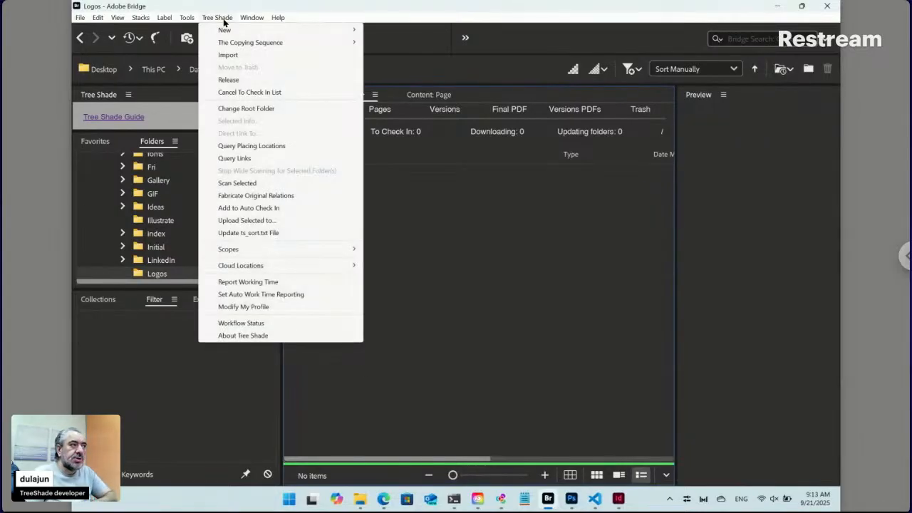
mouse_move(233, 31)
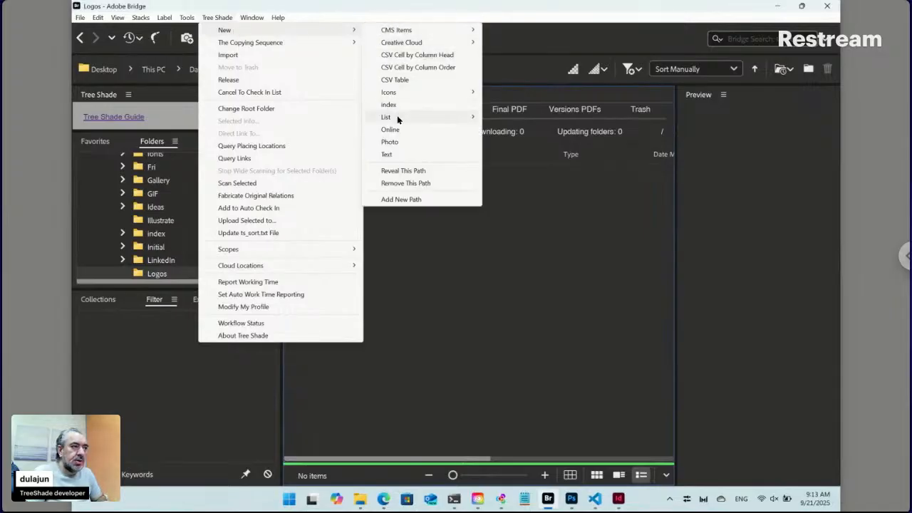
mouse_move(398, 119)
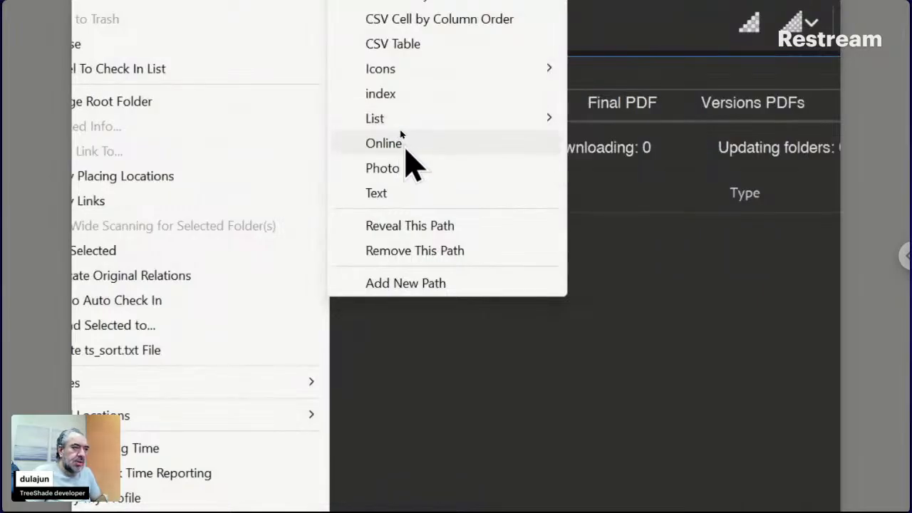
left_click(405, 149)
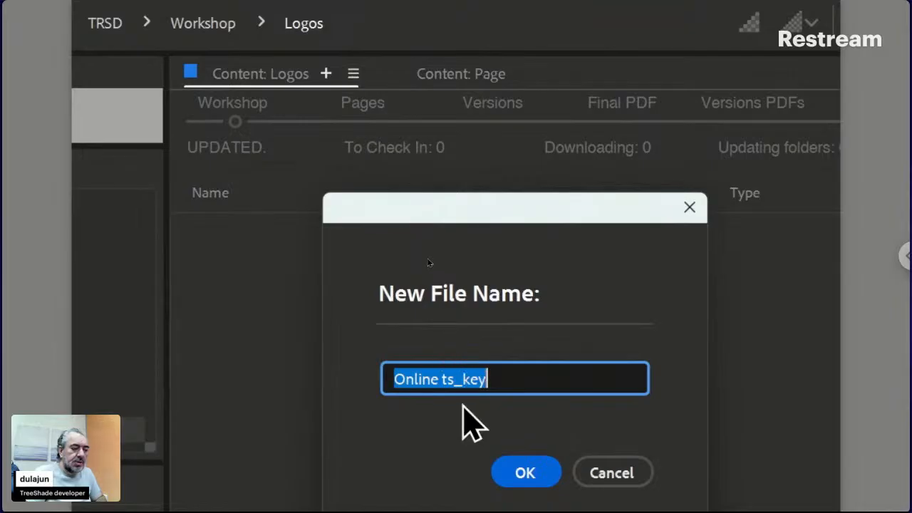
left_click(442, 380)
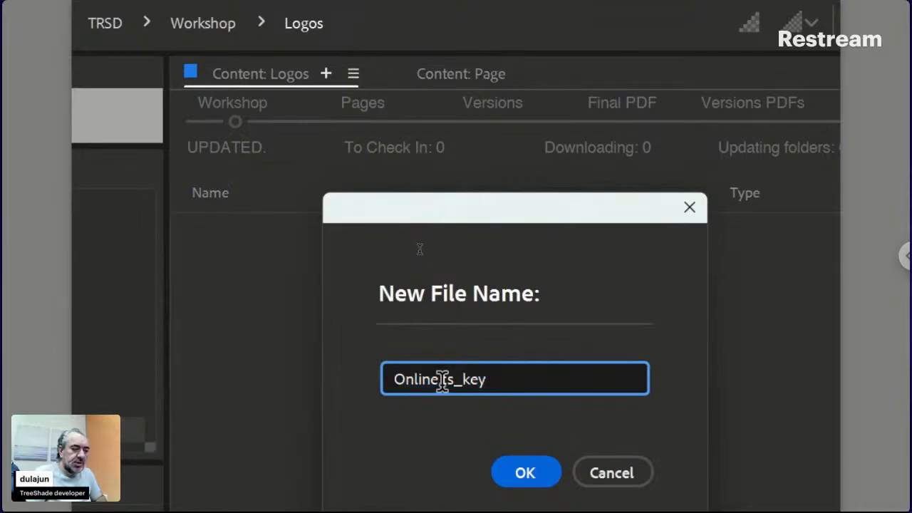
left_click_drag(442, 380, 487, 380)
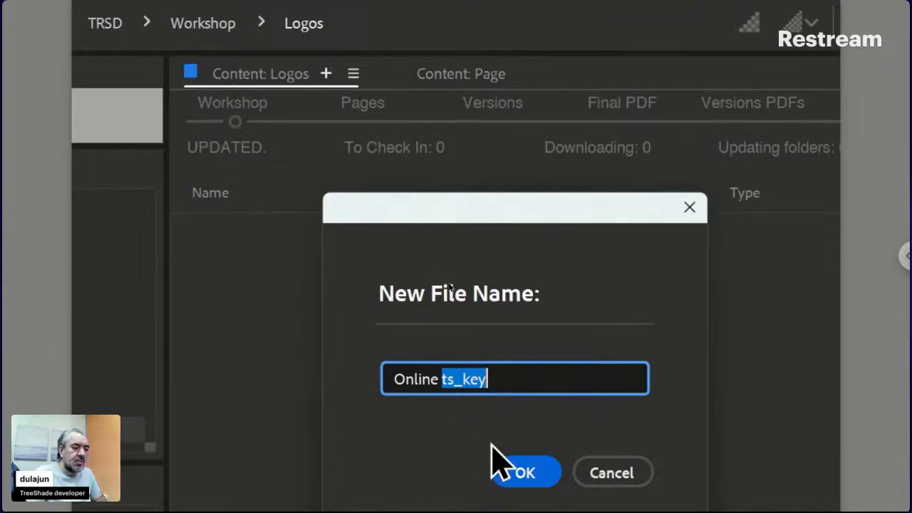
left_click(520, 470)
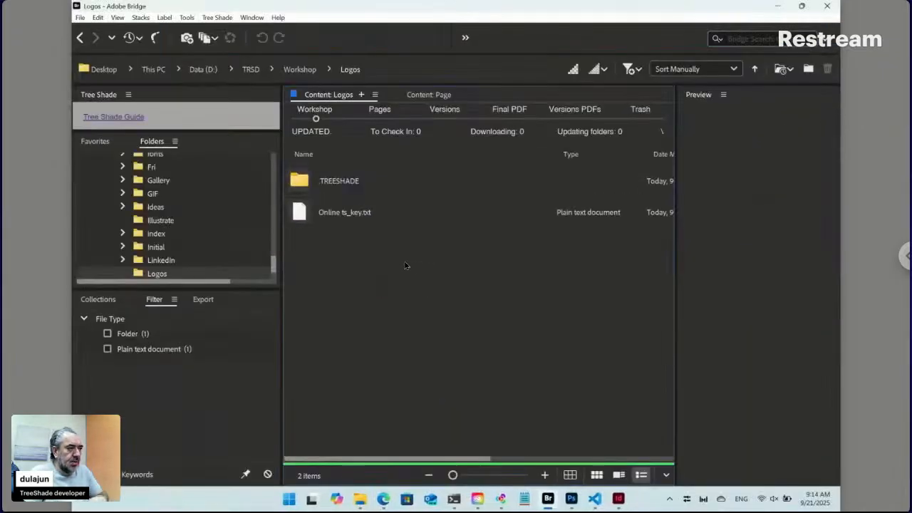
Open Online ts_key.txt and answer Yes to open its online form in Edge
left_click(308, 213)
double_click(309, 213)
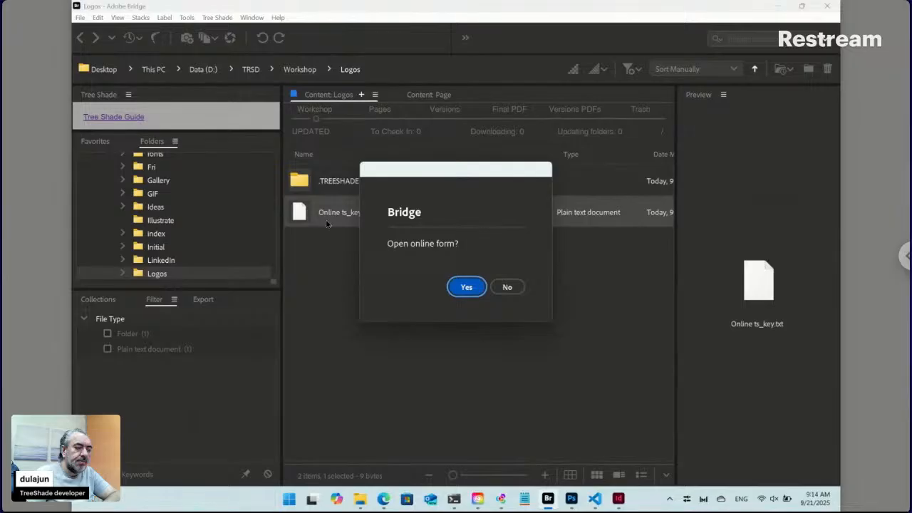
left_click(467, 287)
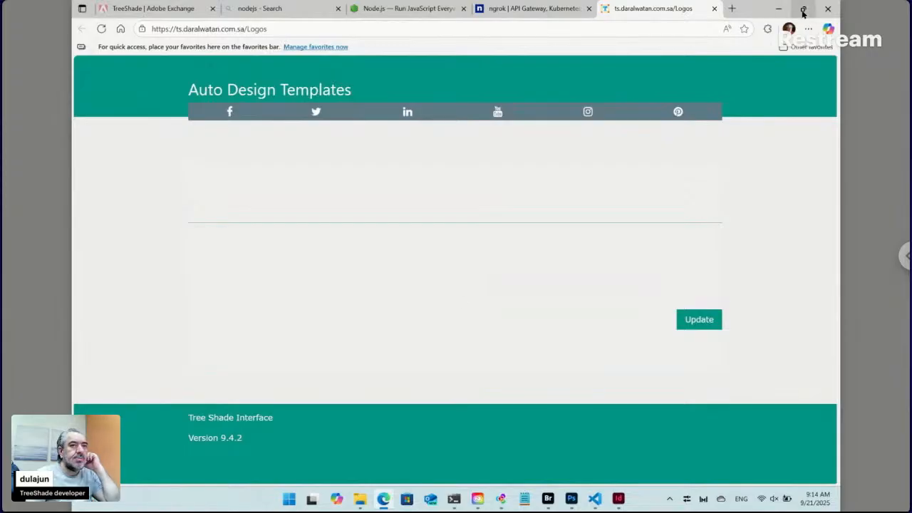
Snap Edge and Bridge side by side and clear the file selection in Logos
mouse_move(803, 13)
left_click(743, 53)
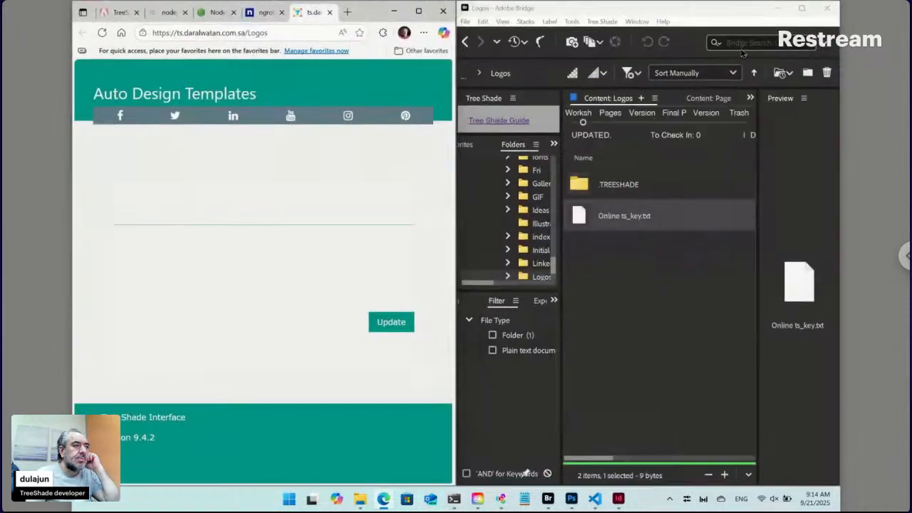
left_click(647, 241)
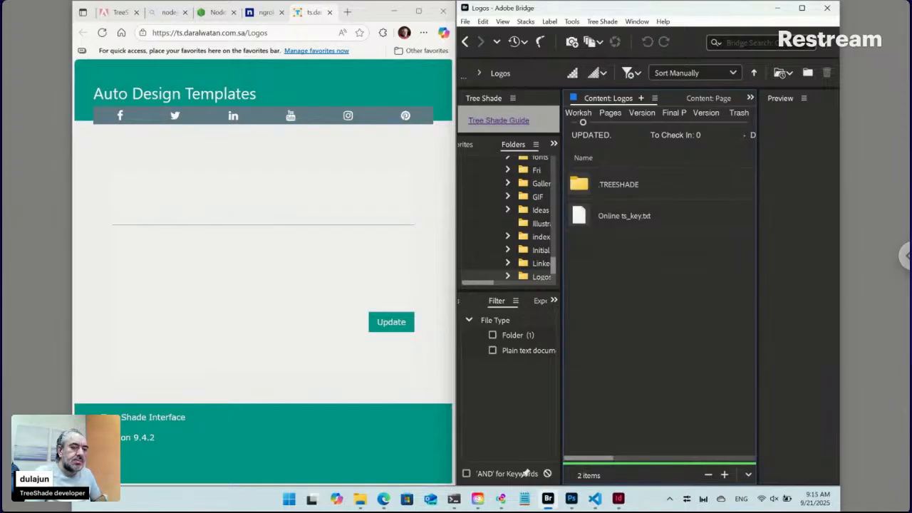
Create a nested folder named Logos, then reload the templates page in Edge
key("ctrl+shift+n")
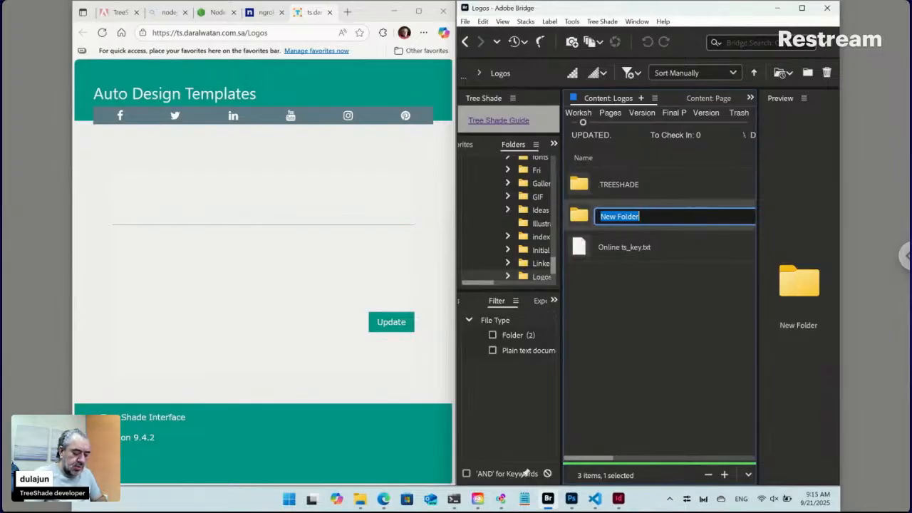
type("Lo")
type("gos")
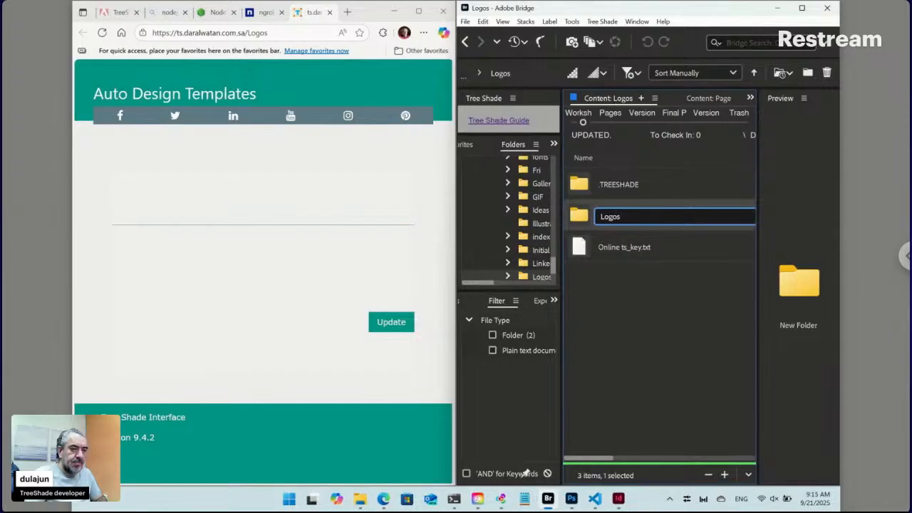
key("Return")
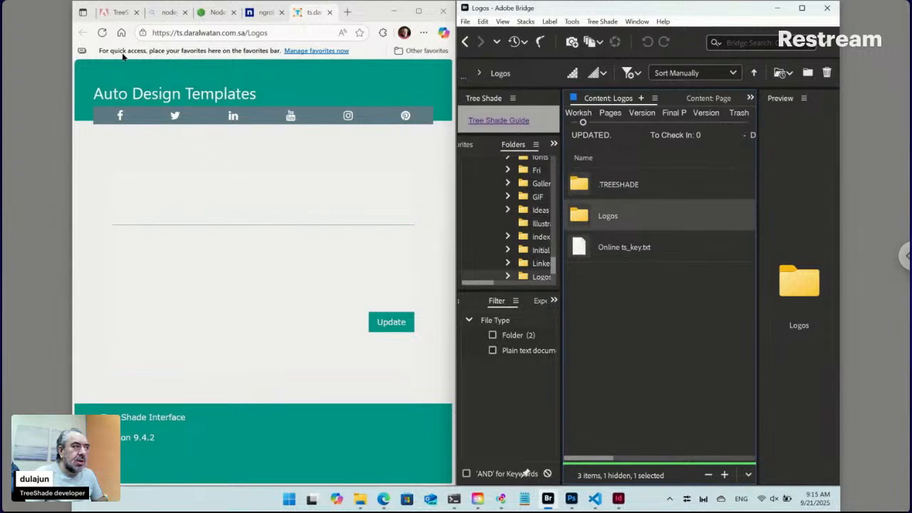
left_click(102, 33)
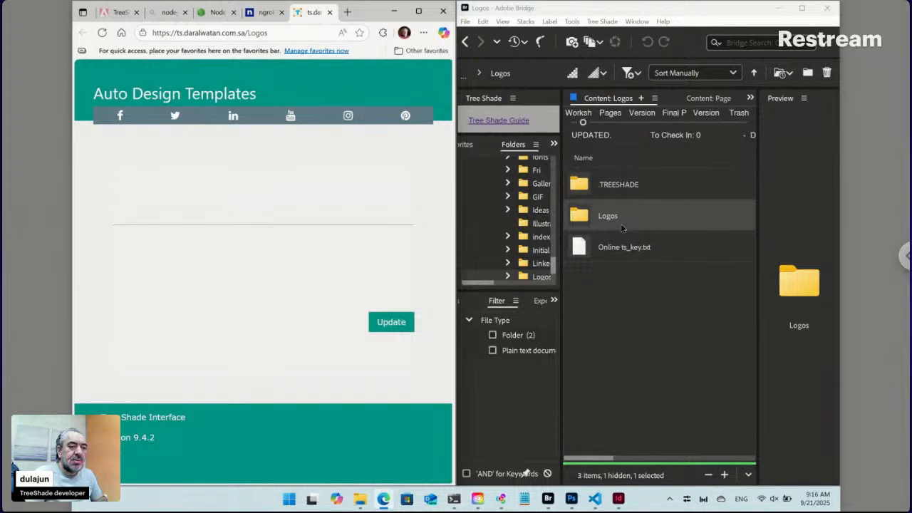
left_click(608, 24)
Create a new Tree Shade Text item named Logos
mouse_move(610, 34)
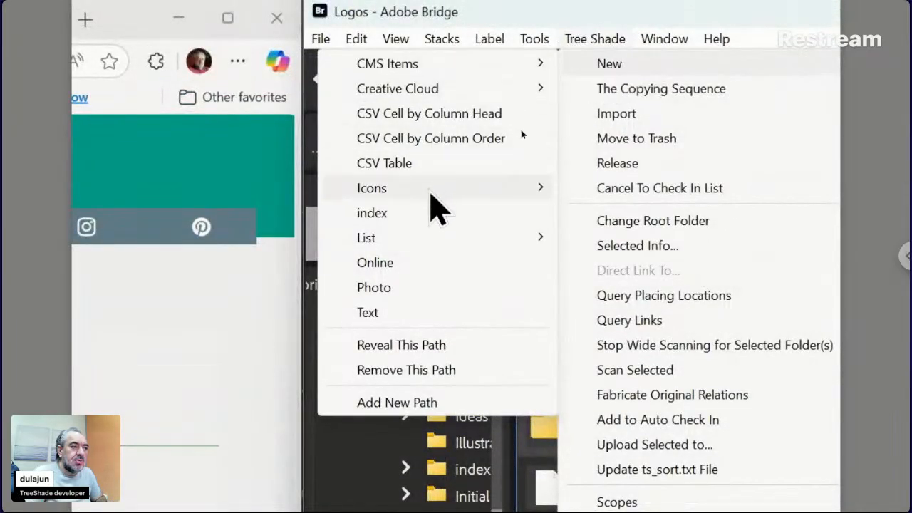
left_click(439, 313)
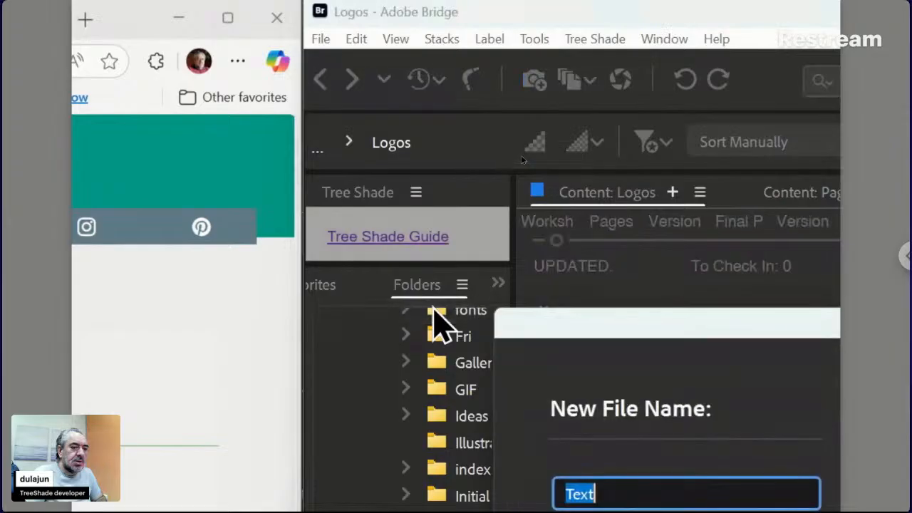
type("Logos")
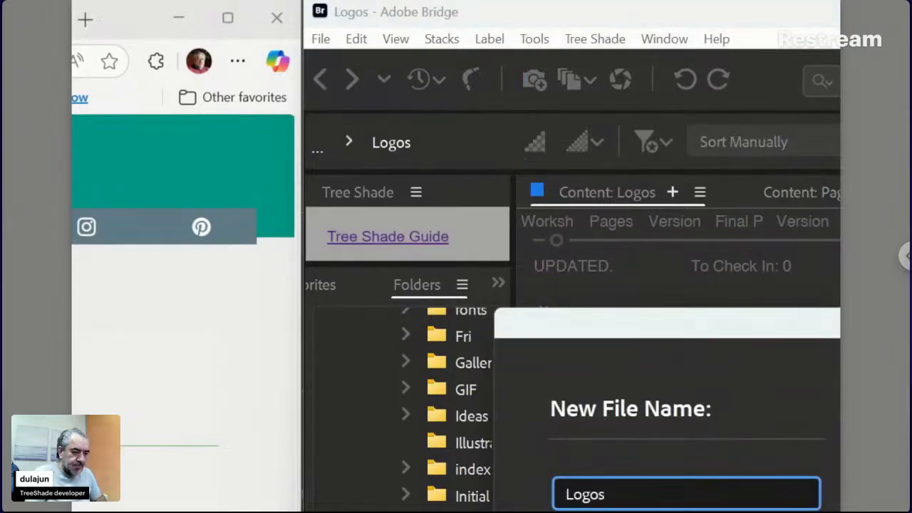
key("Return")
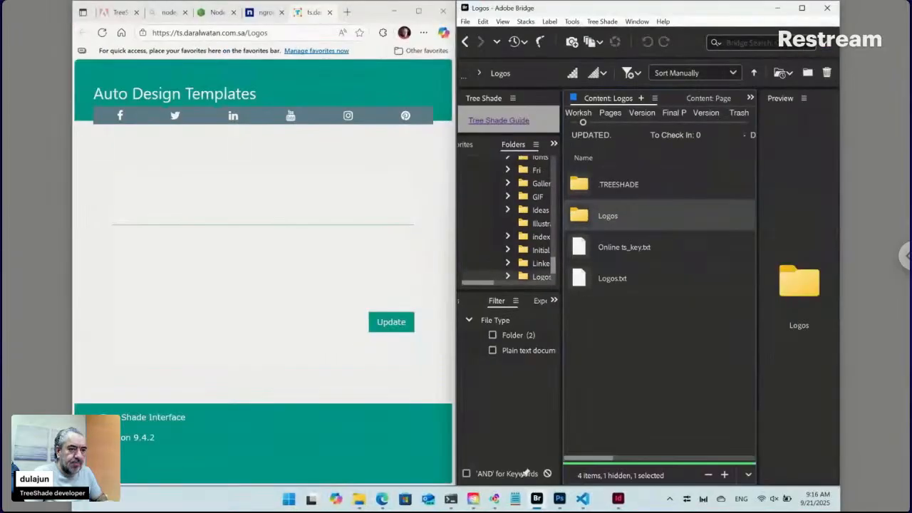
Select Logos.txt to show it in the Preview panel
left_click(613, 285)
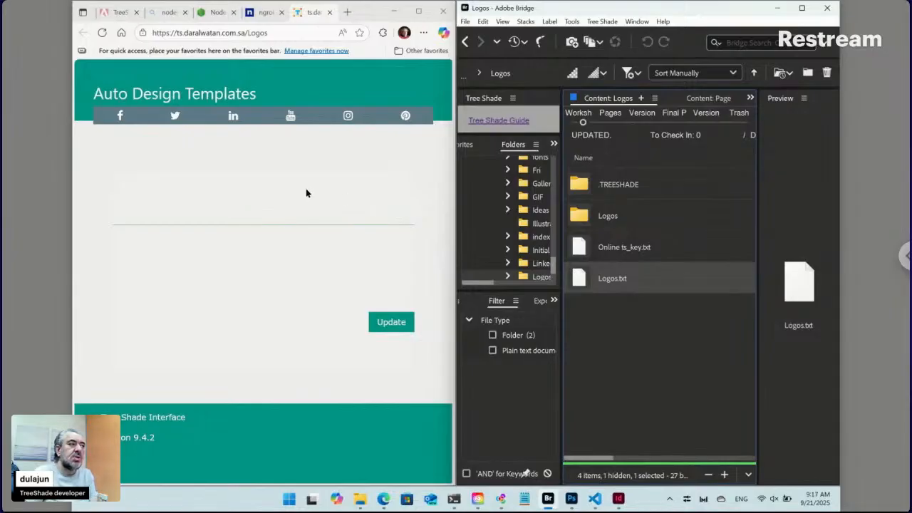
Reload the templates page, expand its Logos section, and open the empty nested Logos folder
left_click(103, 33)
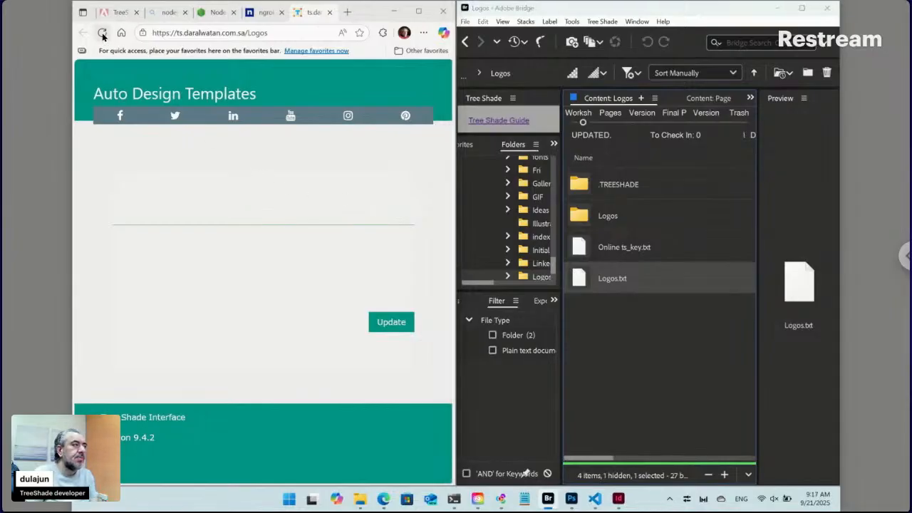
left_click(103, 33)
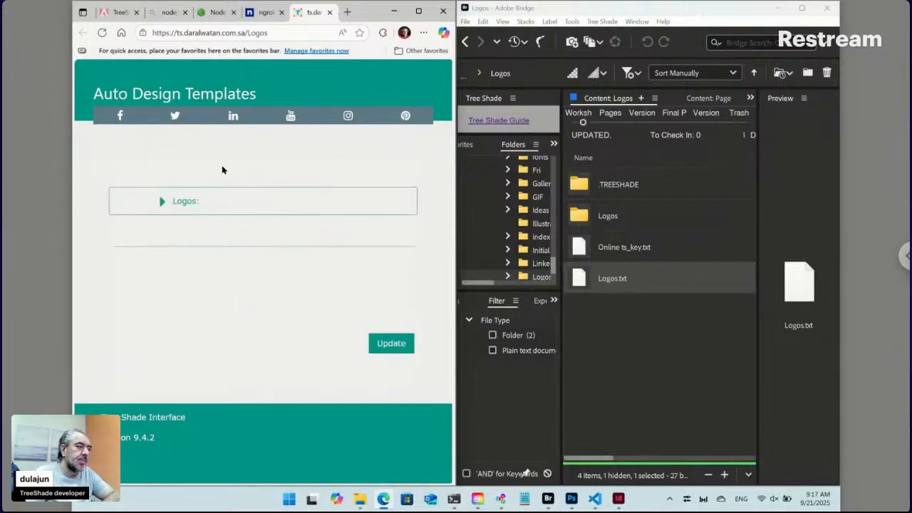
left_click(163, 203)
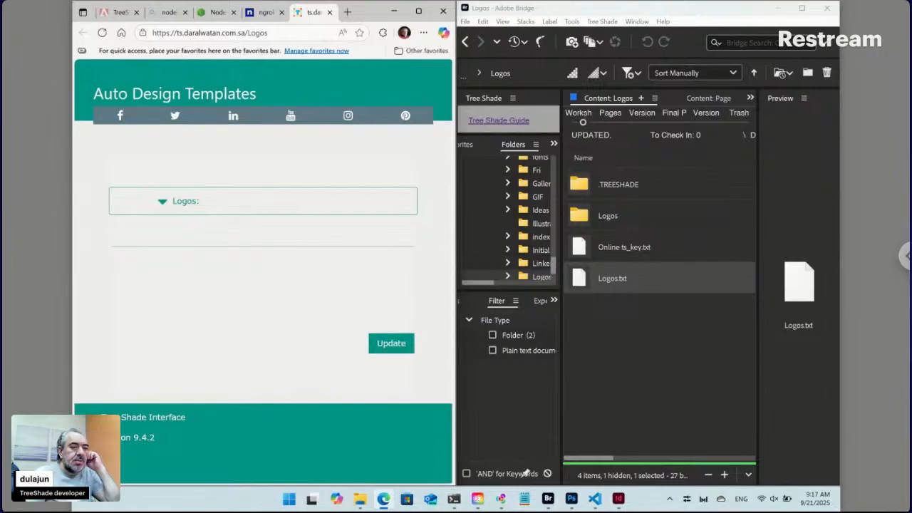
double_click(602, 216)
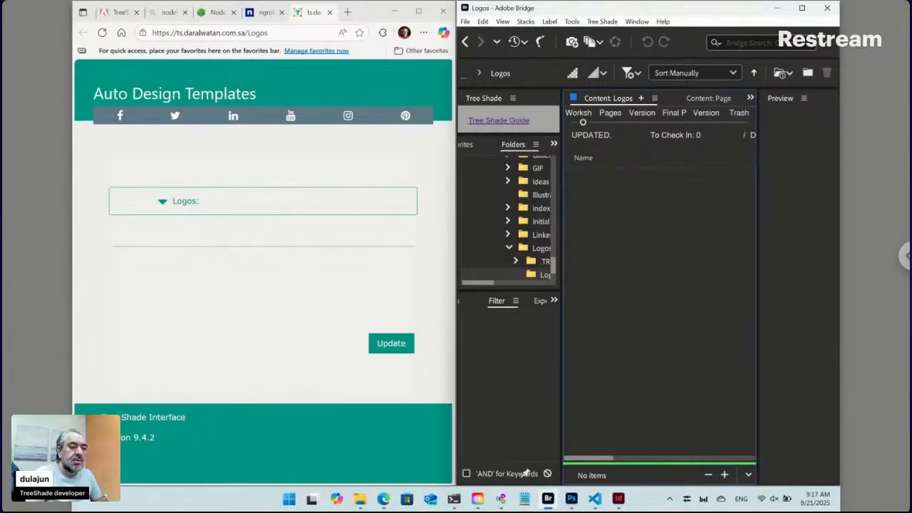
Copy fiverr-2.png from the Downloads folder and paste it into Bridge's nested Logos subfolder
left_click(360, 502)
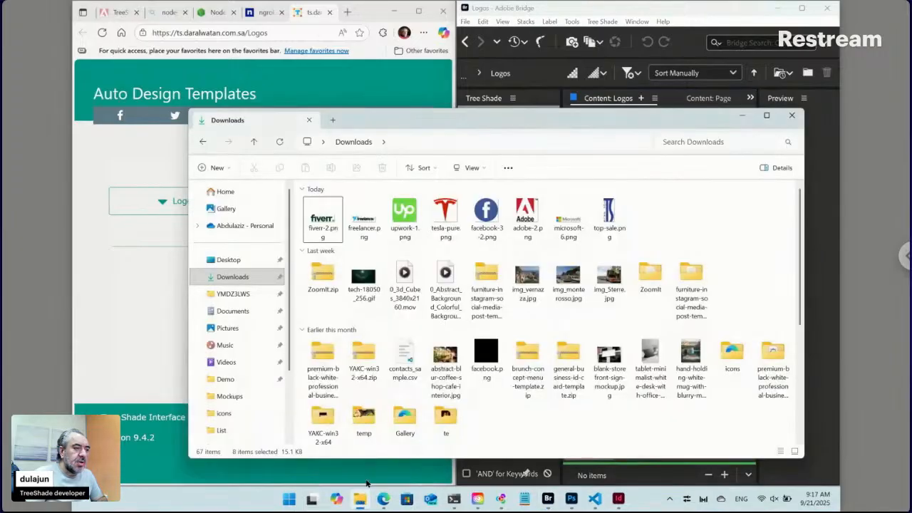
left_click(329, 224)
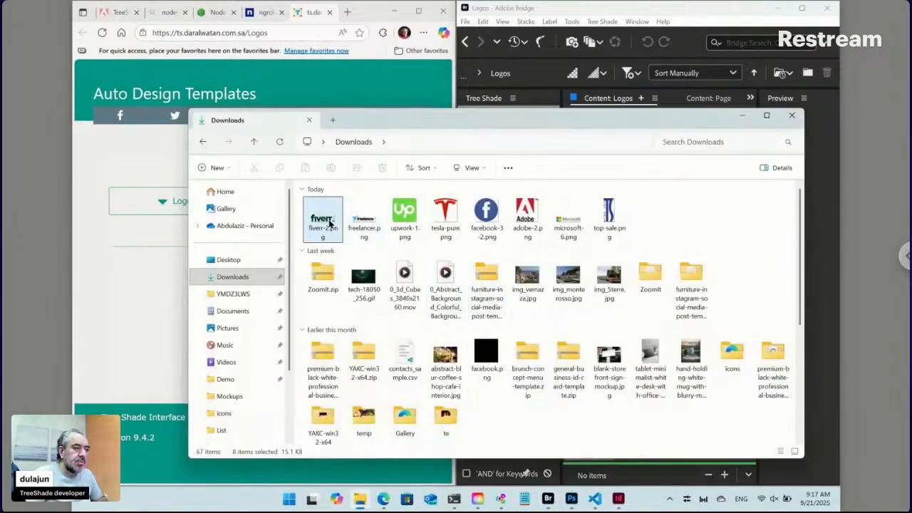
key("ctrl+c")
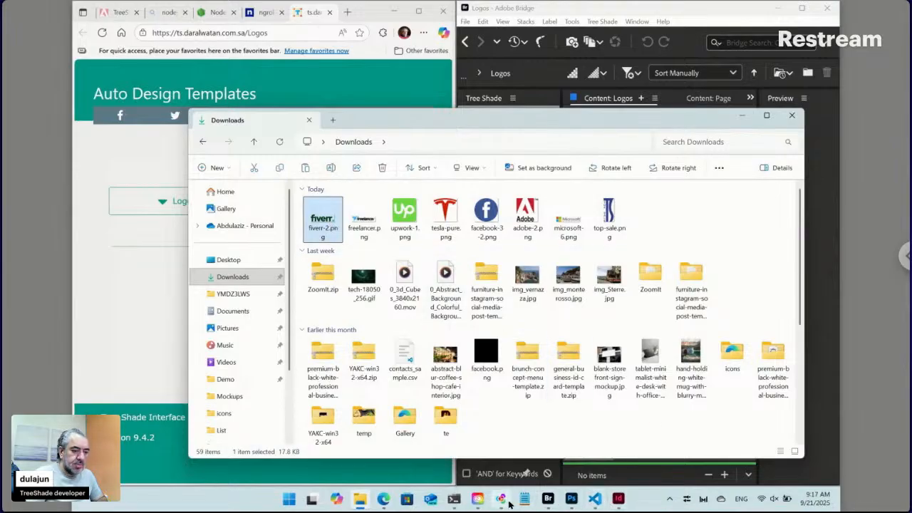
left_click(551, 501)
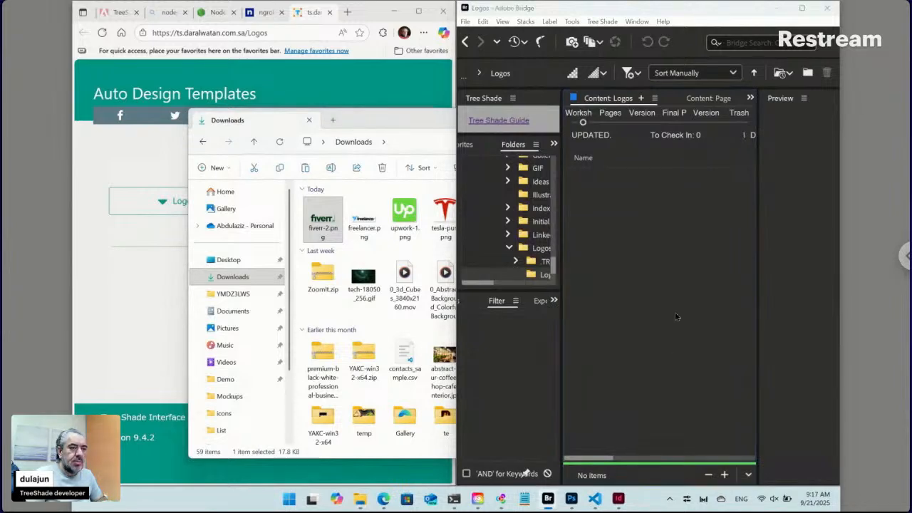
key("ctrl+v")
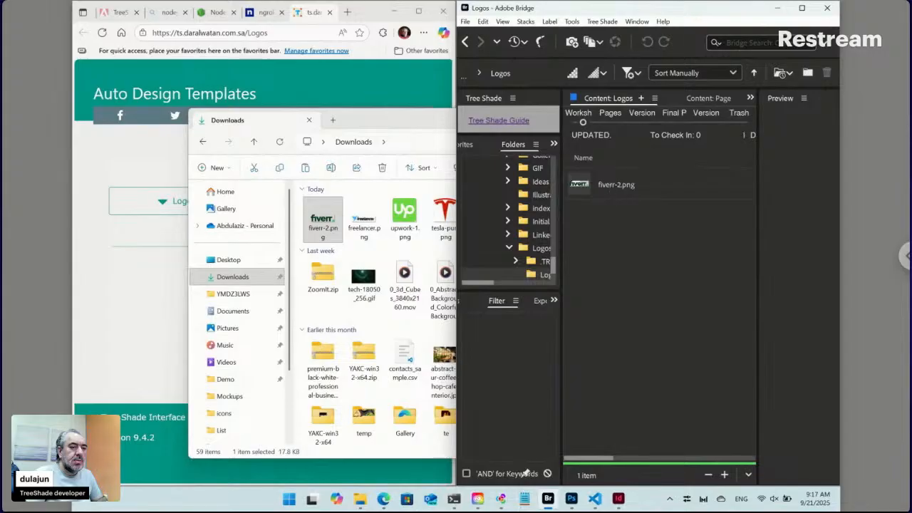
left_click(150, 165)
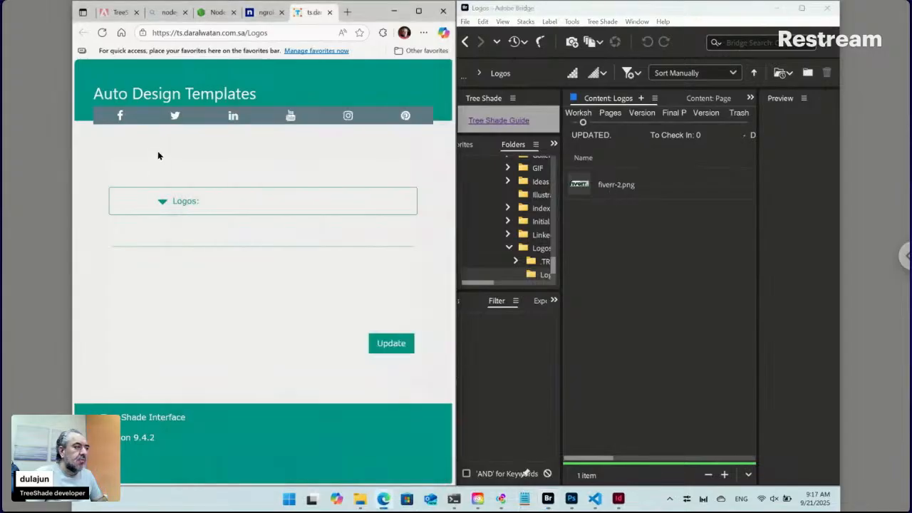
Reload the templates page, expand Logos to show the fiverr logo, and select fiverr-2.png in Bridge
left_click(102, 33)
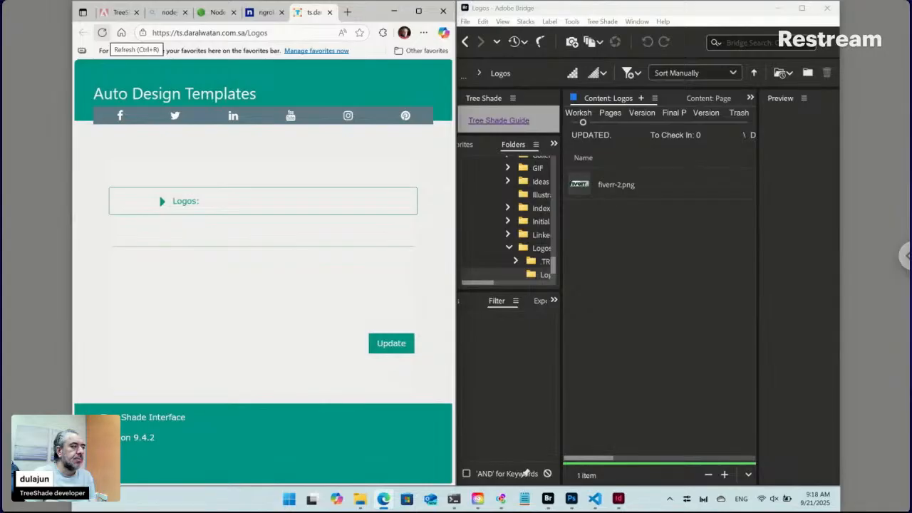
left_click(163, 203)
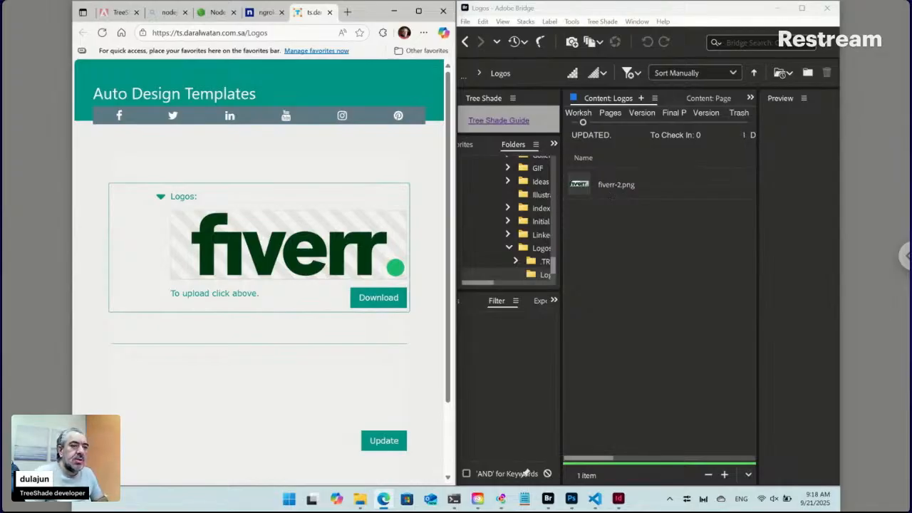
left_click(608, 187)
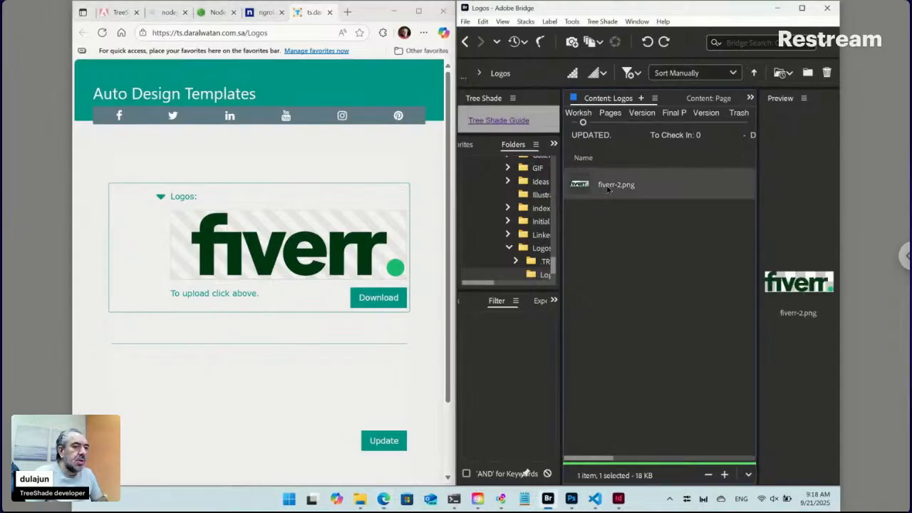
left_click(611, 187)
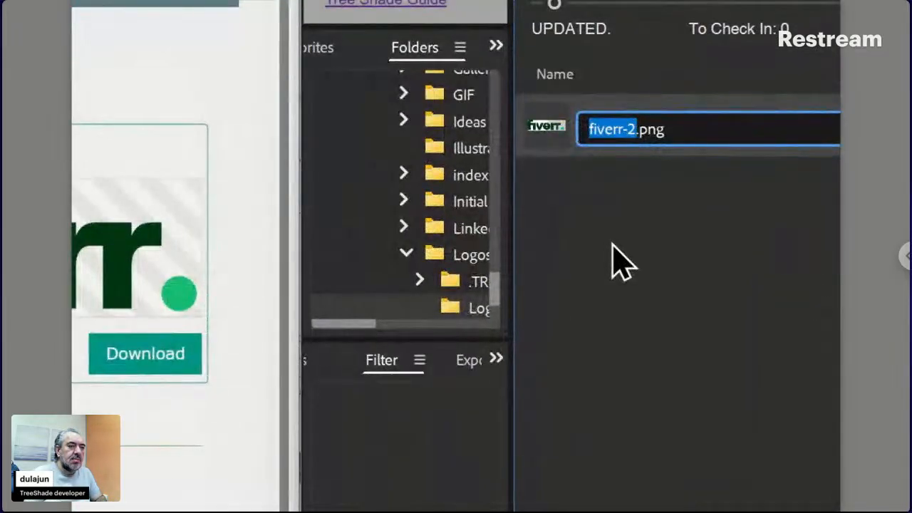
Rename the Bridge logo file from fiverr-2.png to 'ID12345 [fiverr-2].png'
key("Right")
type("ID")
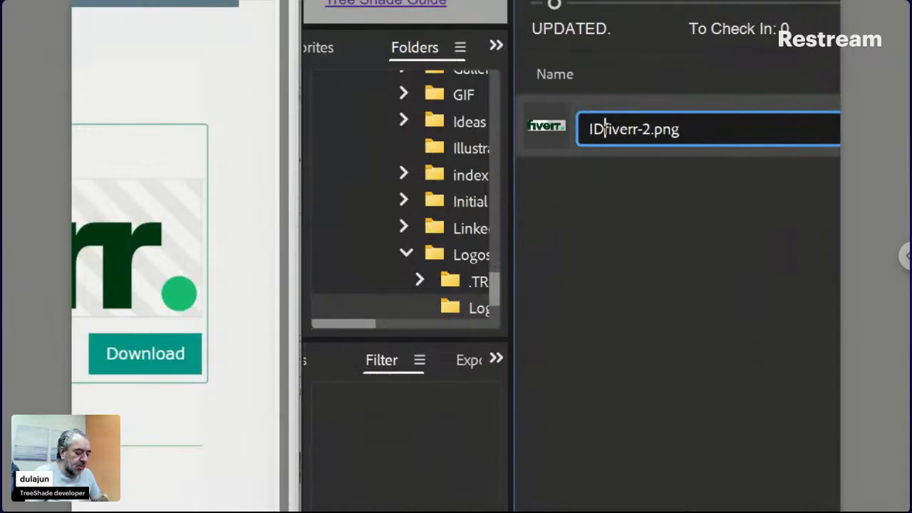
type("12345")
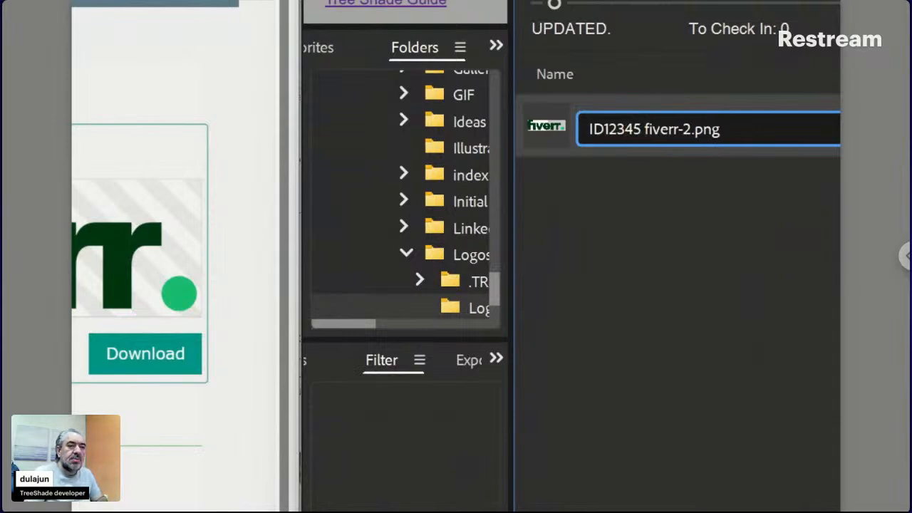
type(" [")
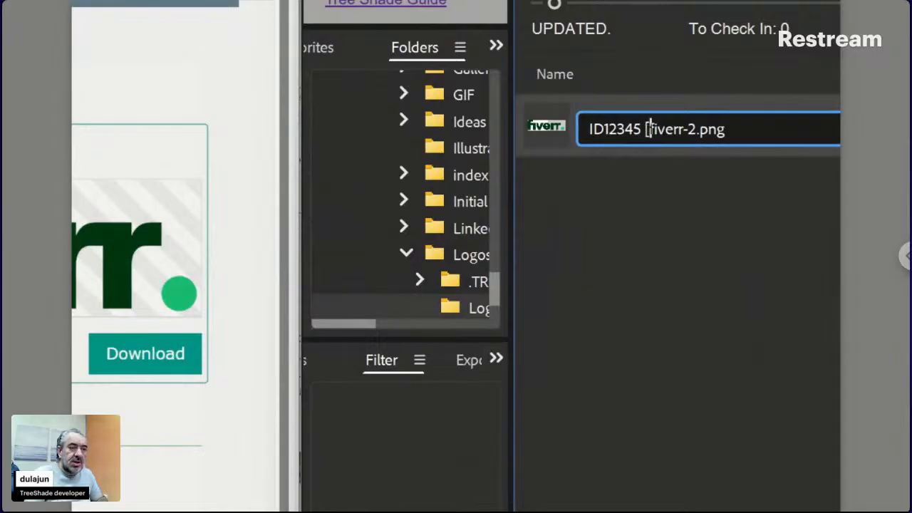
key("Right")
key("Right")
key("Right")
key("Right")
key("Right")
key("Right")
key("Right")
key("Right")
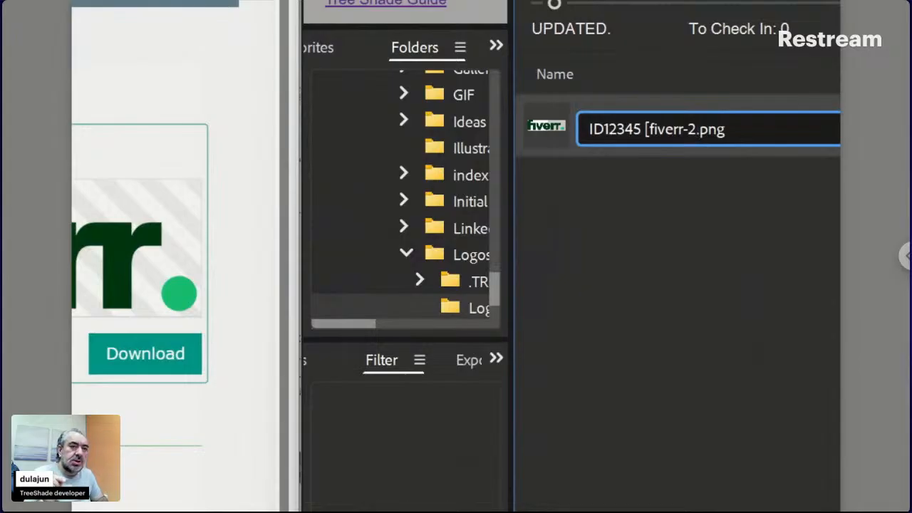
type("]")
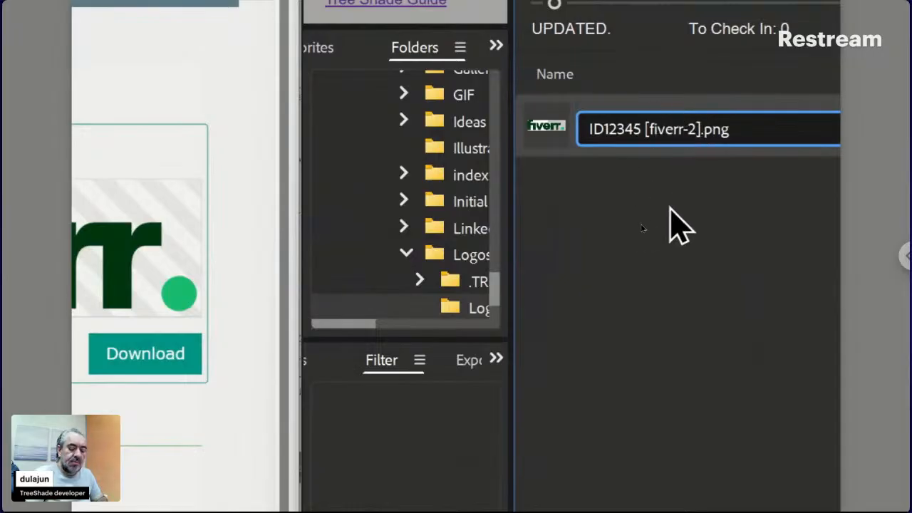
key("Return")
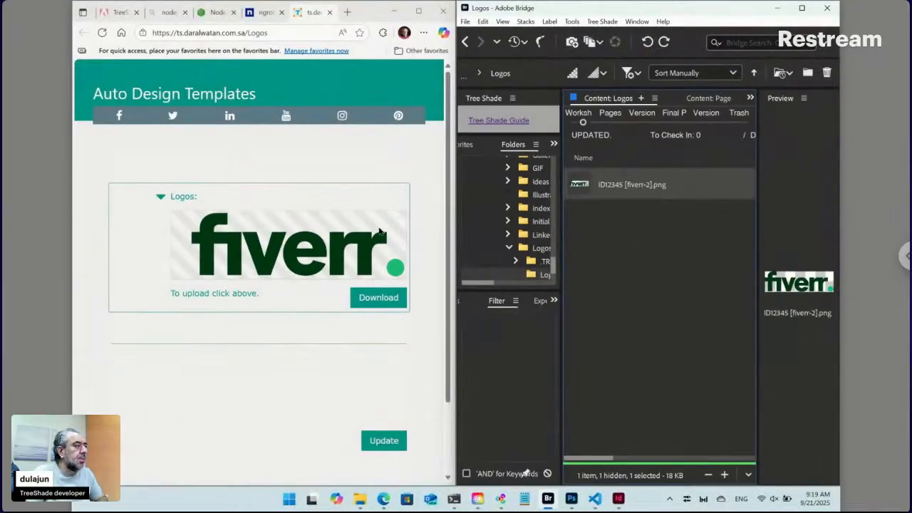
Reload the page and delete the duplicate 02. fiverr-2 entry, leaving only 01. fiverr-2
left_click(102, 33)
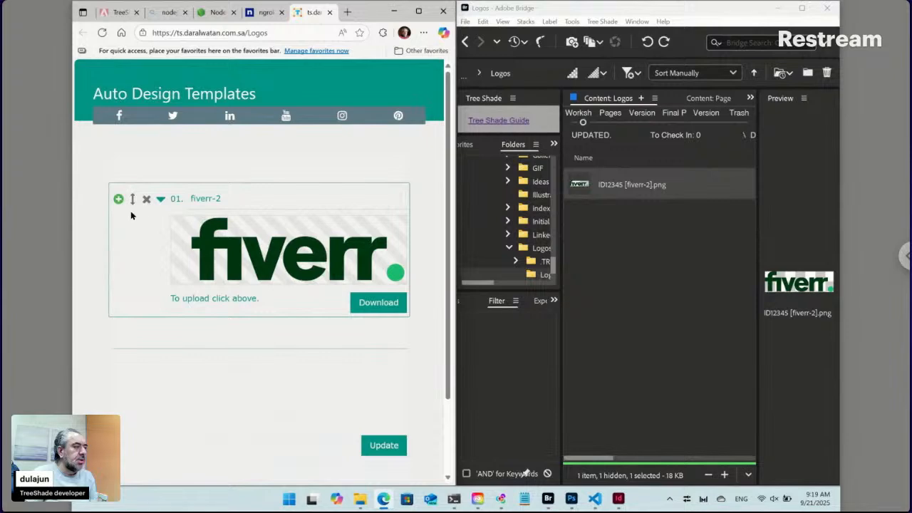
left_click(118, 199)
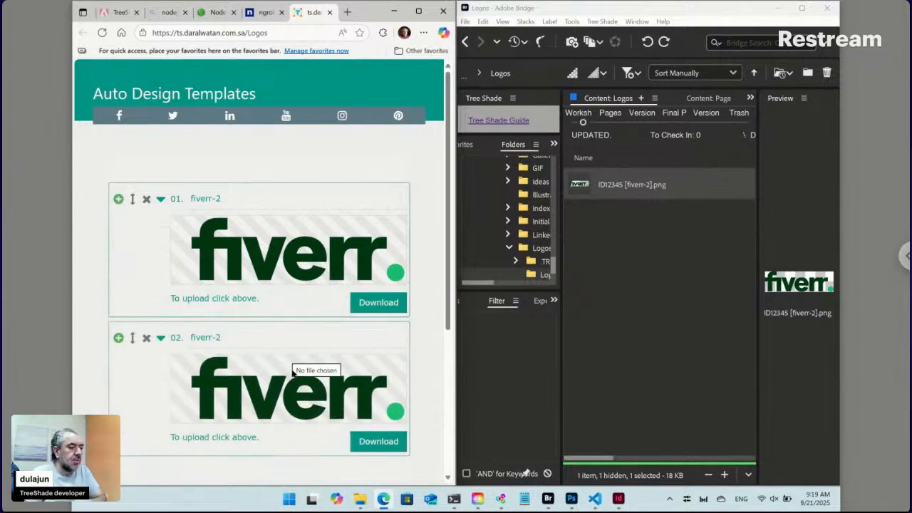
scroll(291, 369, "down", 1)
scroll(292, 370, "down", 1)
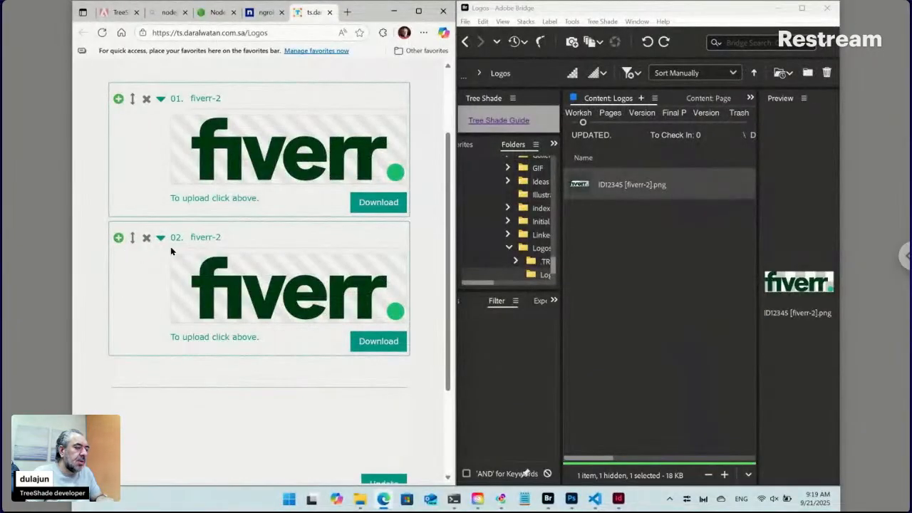
left_click(331, 241)
left_click_drag(224, 242, 191, 238)
left_click(147, 238)
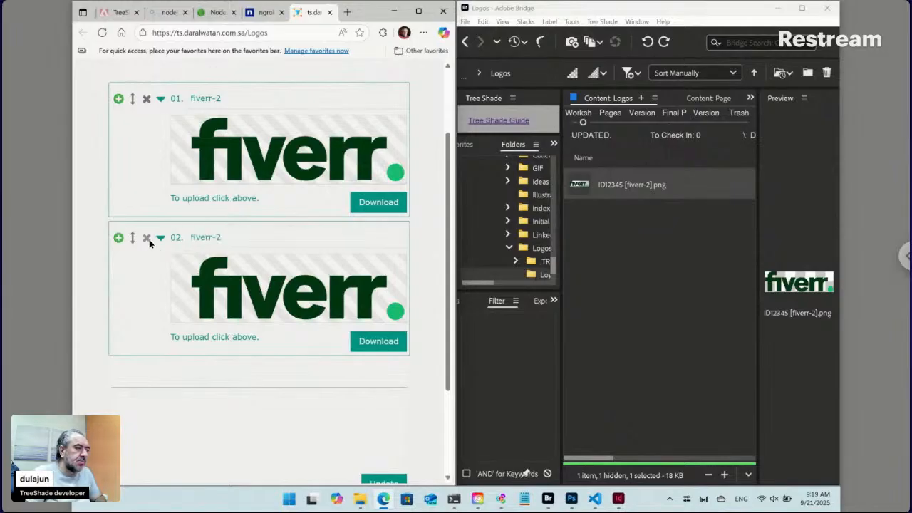
left_click(296, 162)
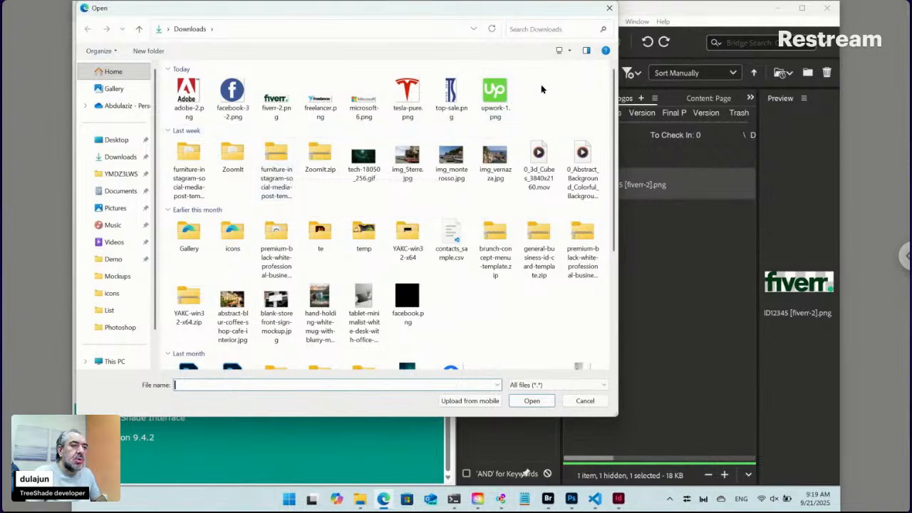
Select all eight of today's downloaded PNG logos and upload them
left_click_drag(541, 84, 191, 104)
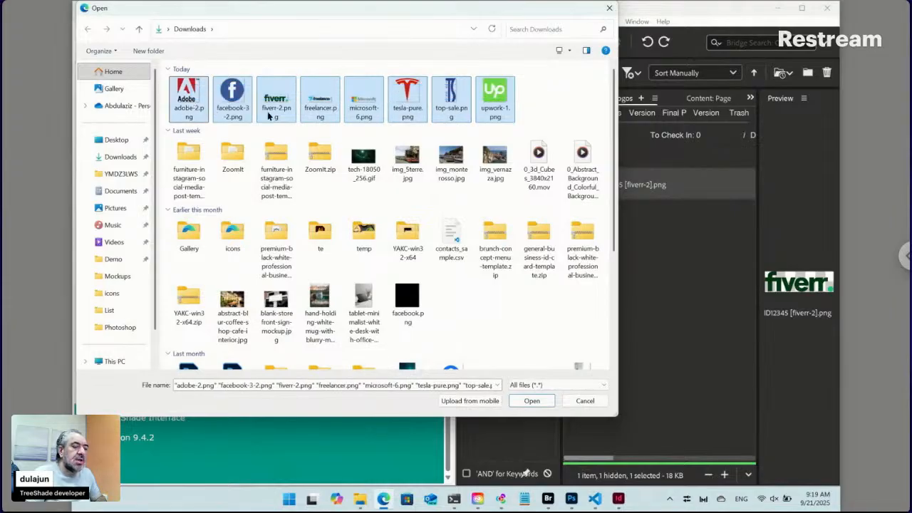
left_click(532, 401)
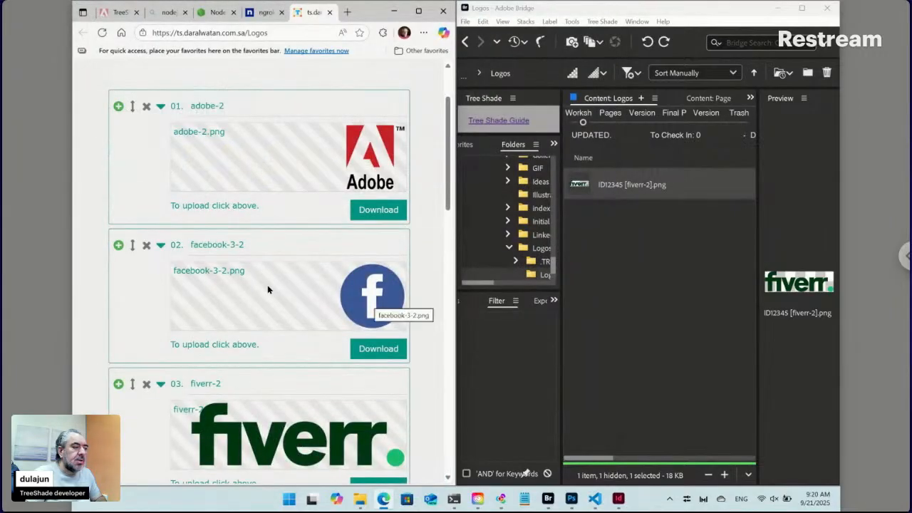
Shorten the upwork-1 logo entry's name to upwork
scroll(268, 287, "down", 3)
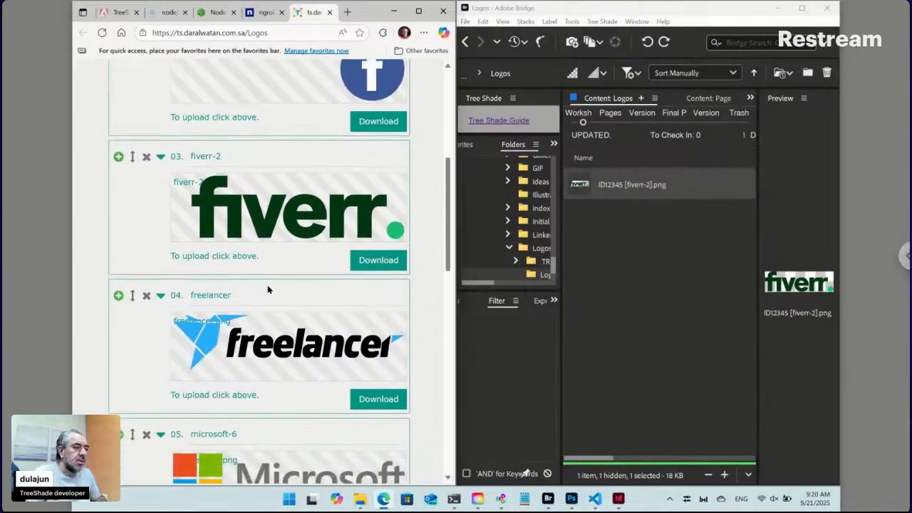
scroll(267, 289, "down", 6)
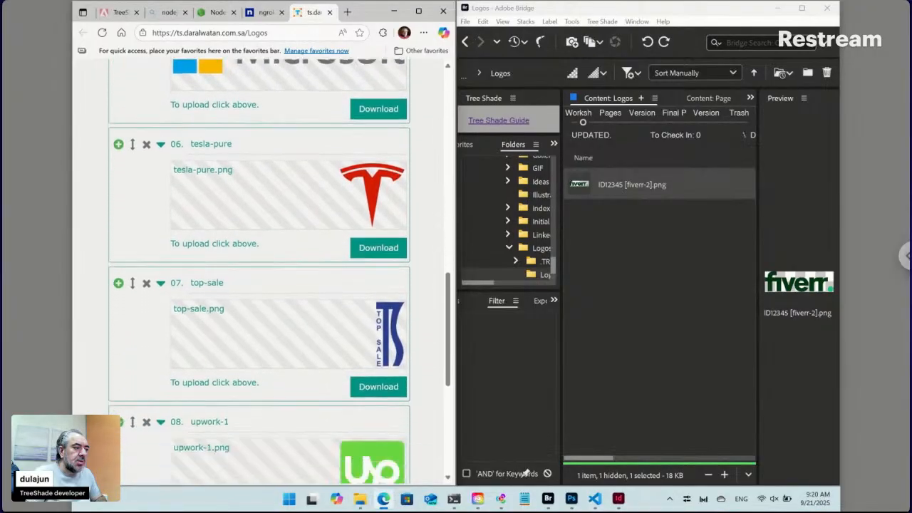
scroll(233, 227, "down", 3)
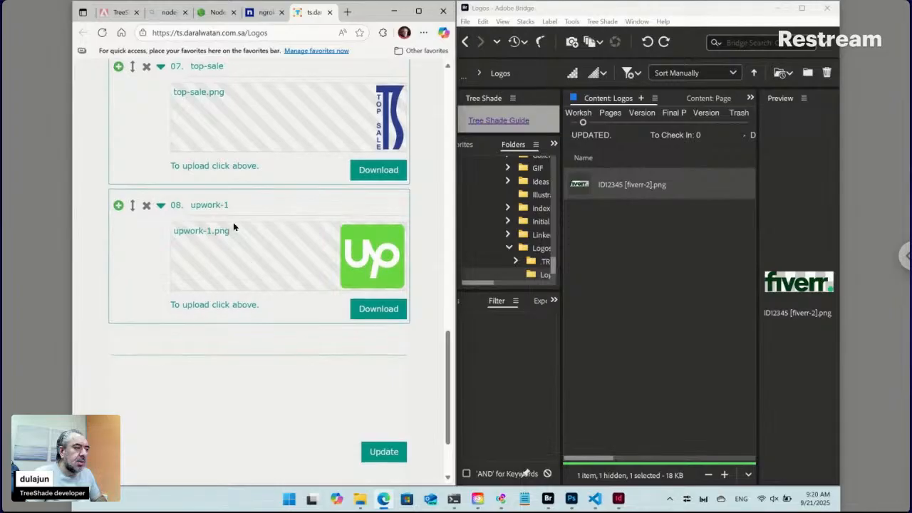
left_click_drag(231, 205, 191, 204)
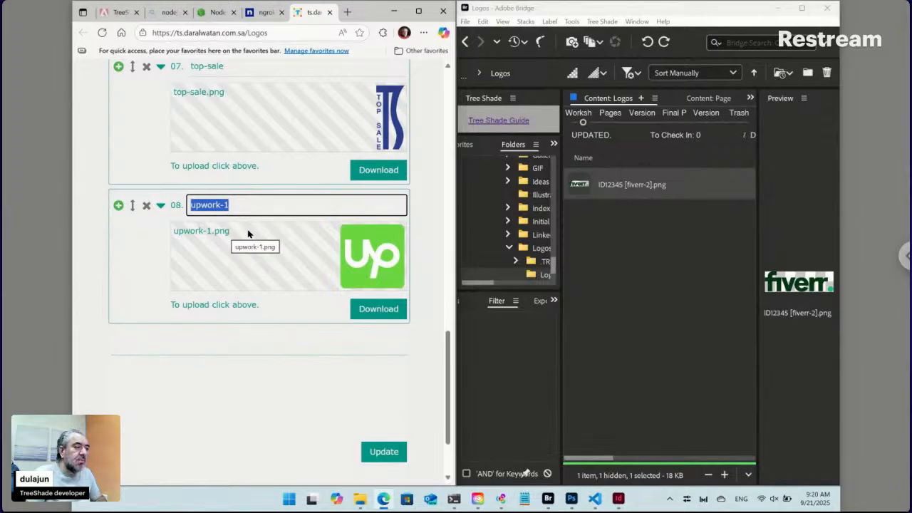
left_click(243, 205)
key("BackSpace")
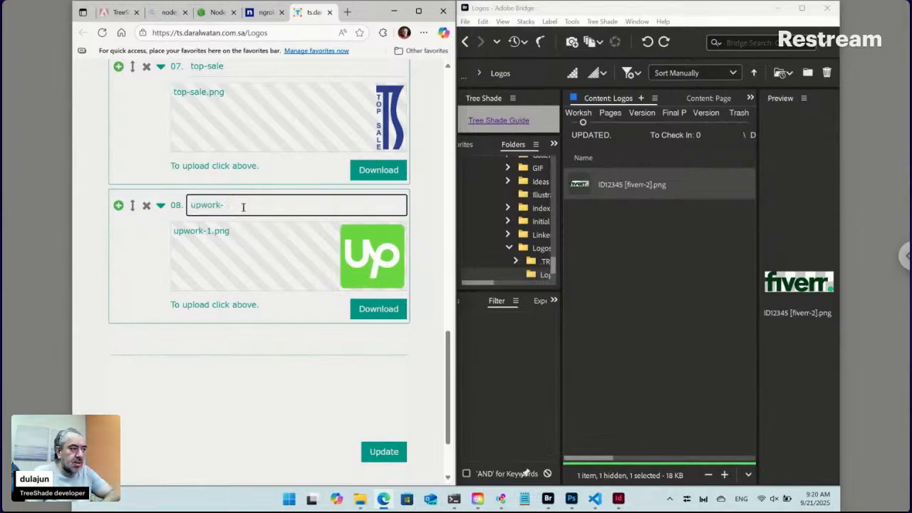
key("BackSpace")
Rename microsoft-6, fiverr-2, facebook-3-2 and adobe-2 to microsoft, fiverr, facebook and adobe
scroll(243, 206, "up", 2)
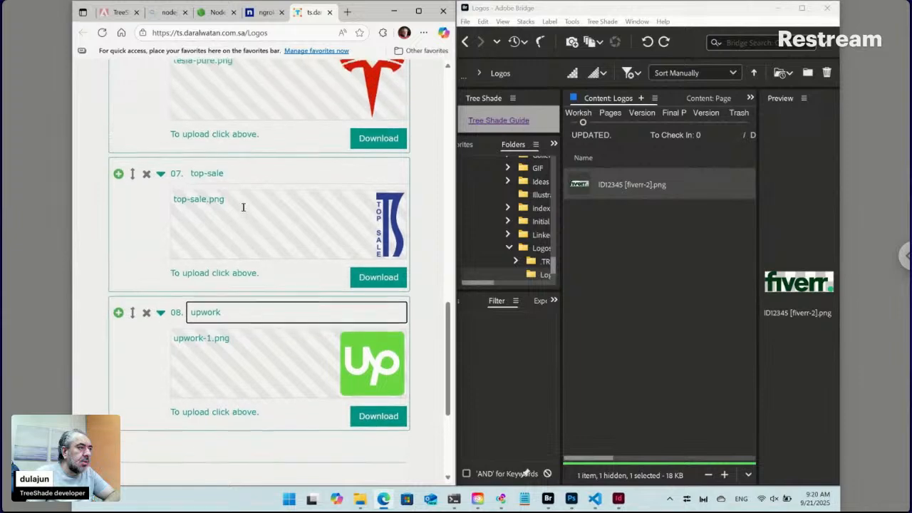
scroll(243, 207, "up", 3)
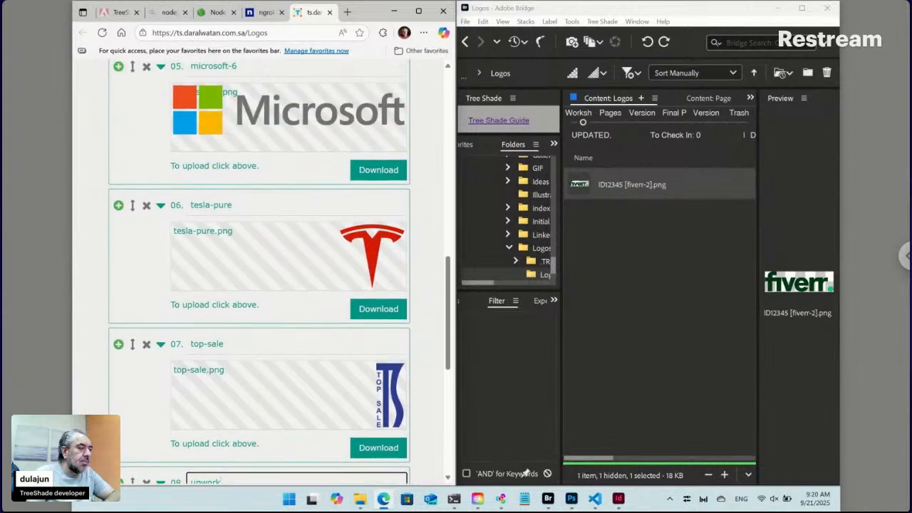
scroll(244, 191, "up", 3)
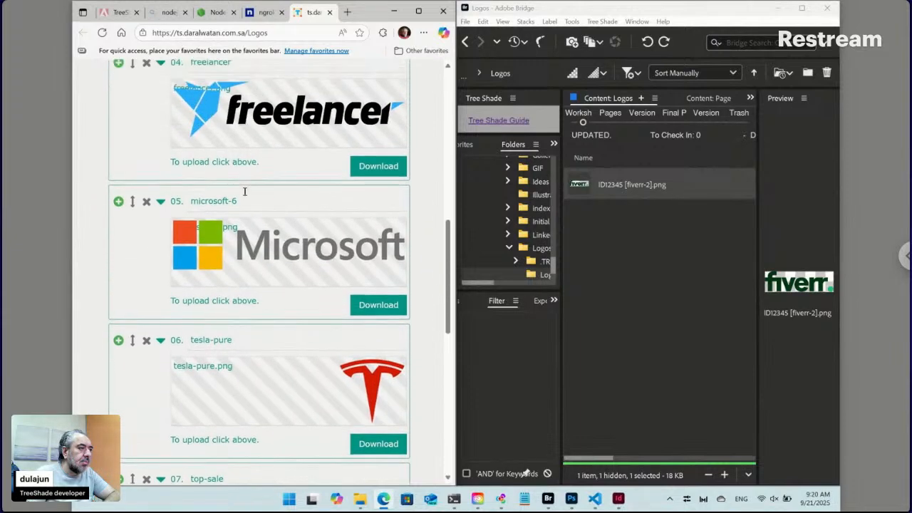
left_click(246, 205)
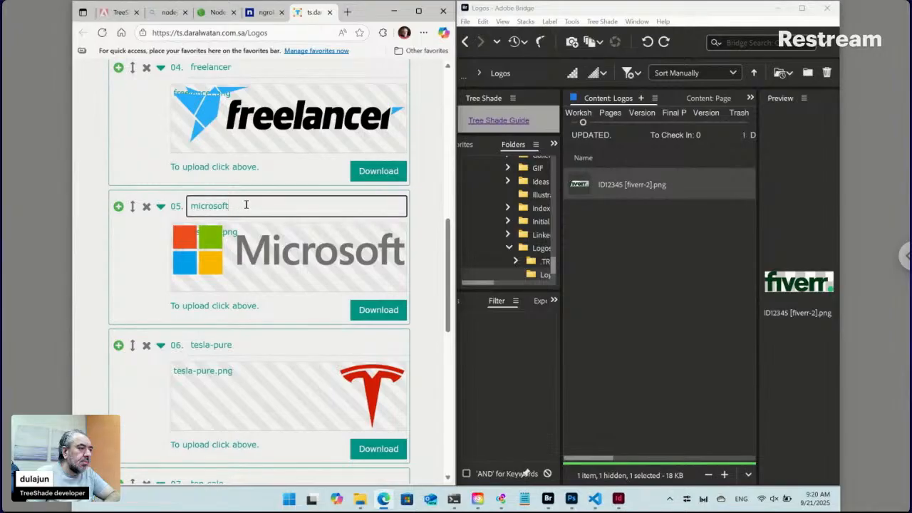
scroll(246, 206, "up", 4)
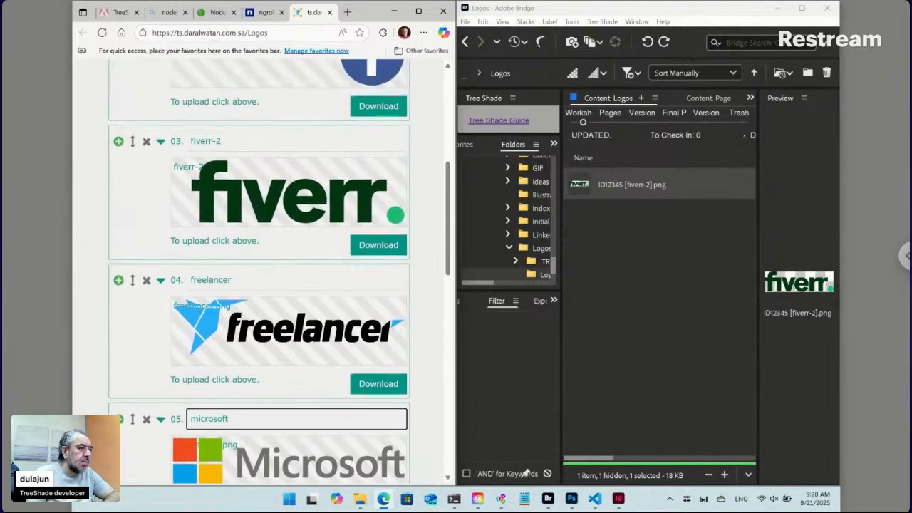
left_click(245, 166)
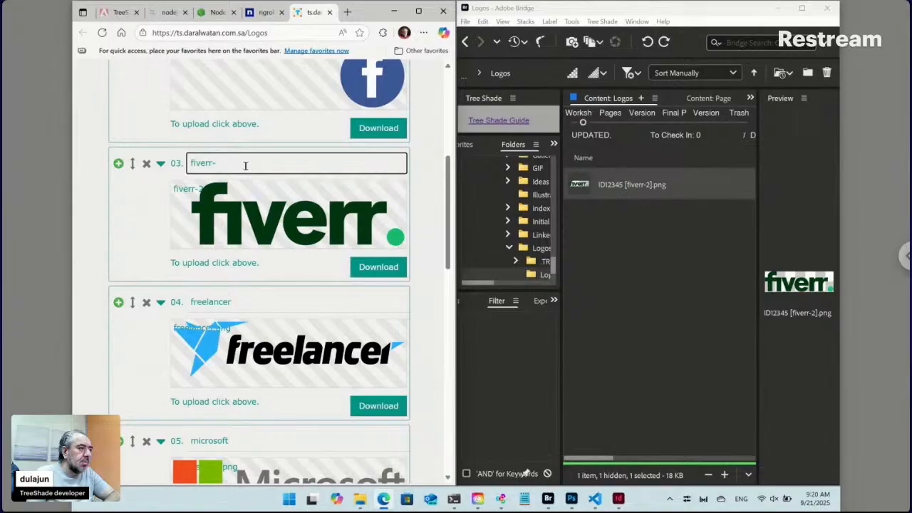
scroll(246, 166, "up", 3)
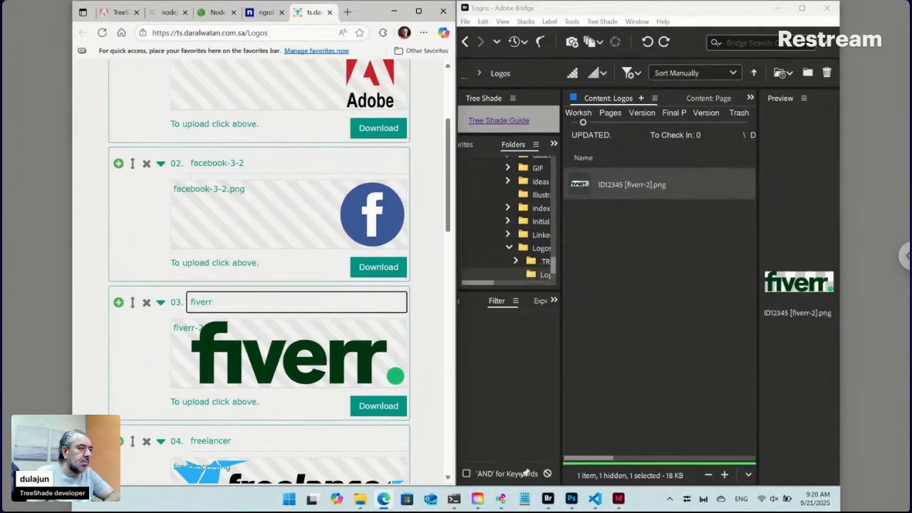
left_click(246, 163)
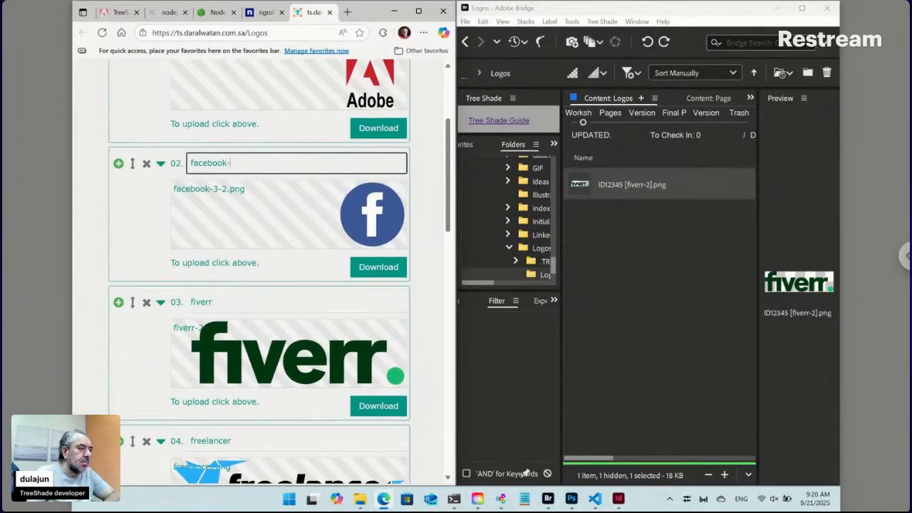
scroll(245, 163, "up", 2)
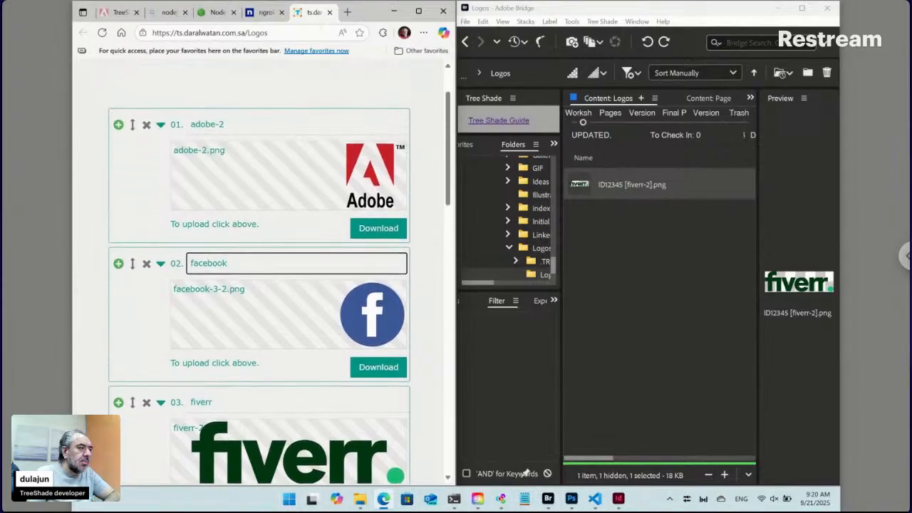
left_click(242, 127)
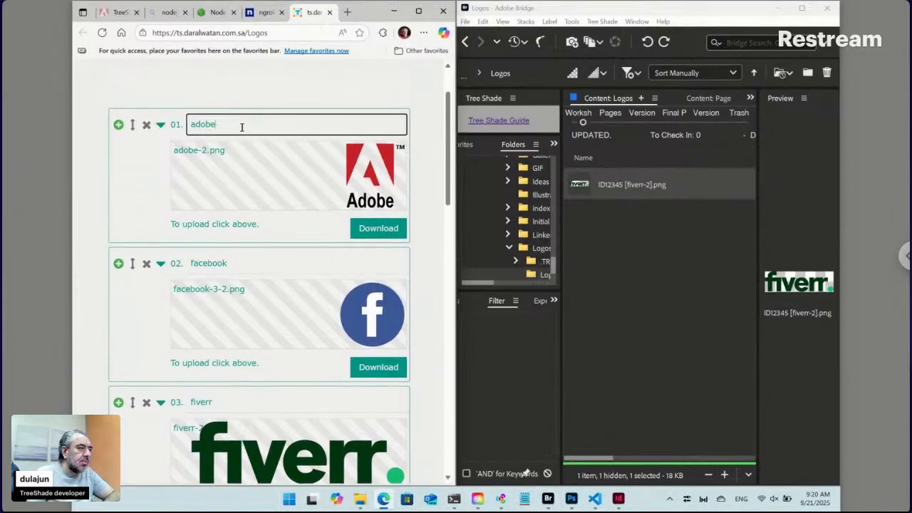
left_click(426, 171)
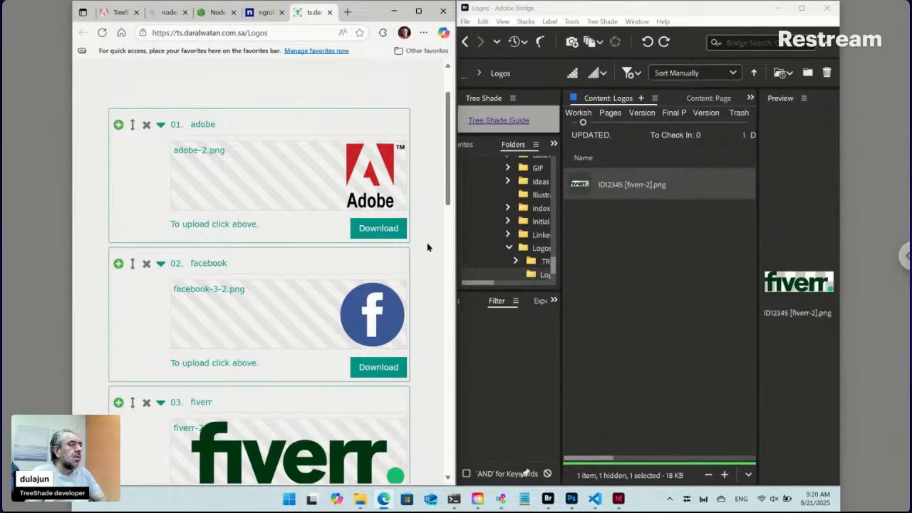
Save the logo list with Update so it shows eight entries, ending with 08. upwork
scroll(427, 246, "down", 8)
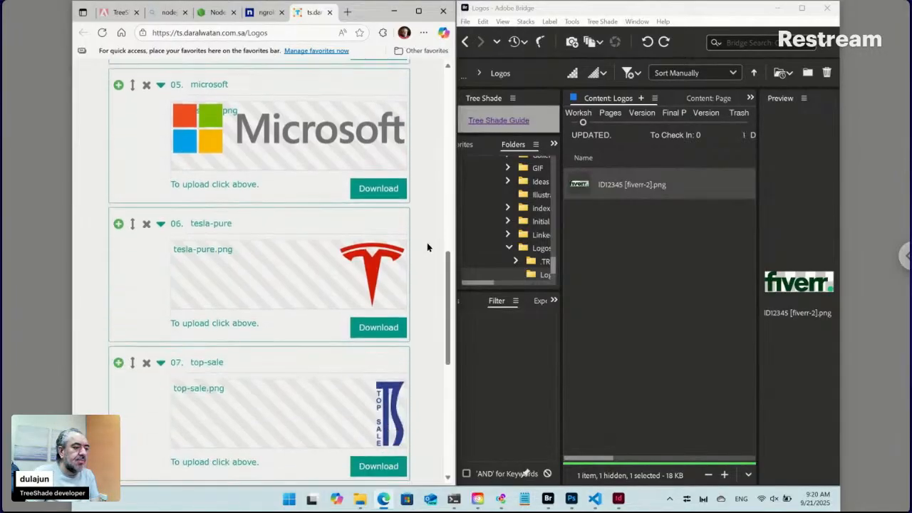
scroll(427, 246, "down", 5)
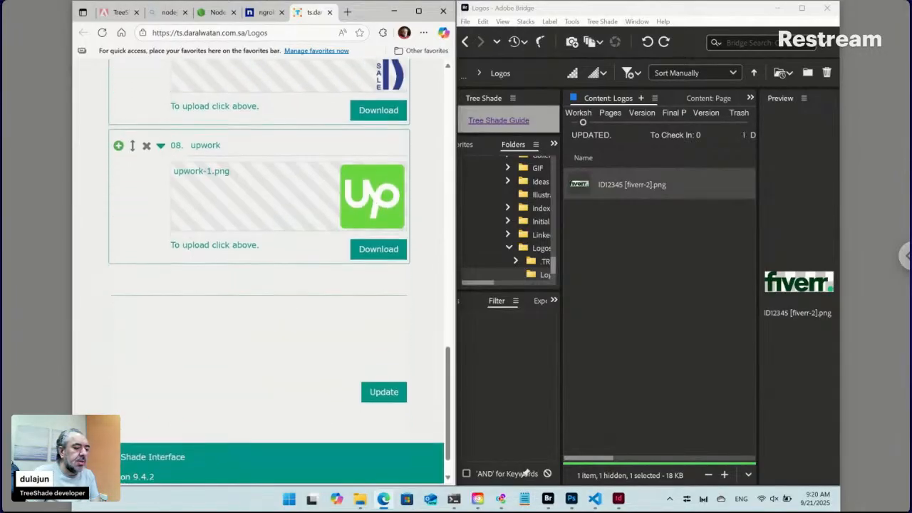
scroll(407, 299, "down", 1)
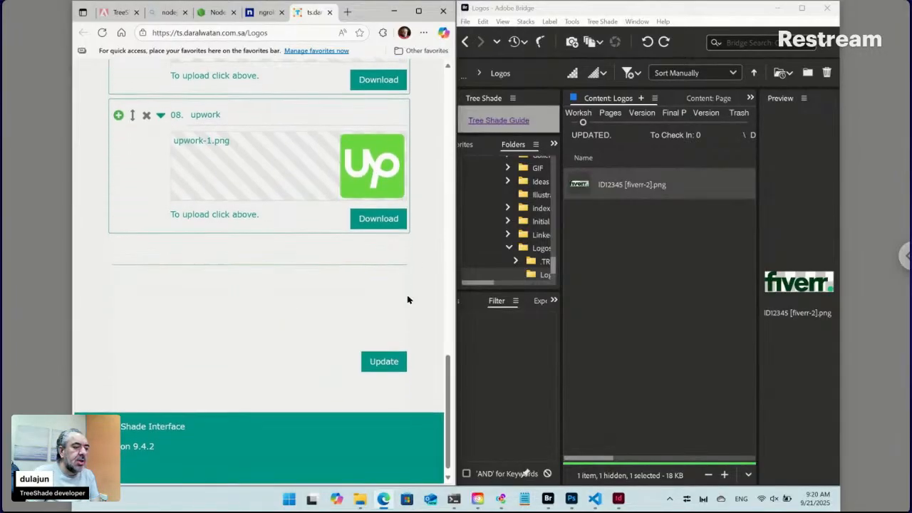
left_click(384, 362)
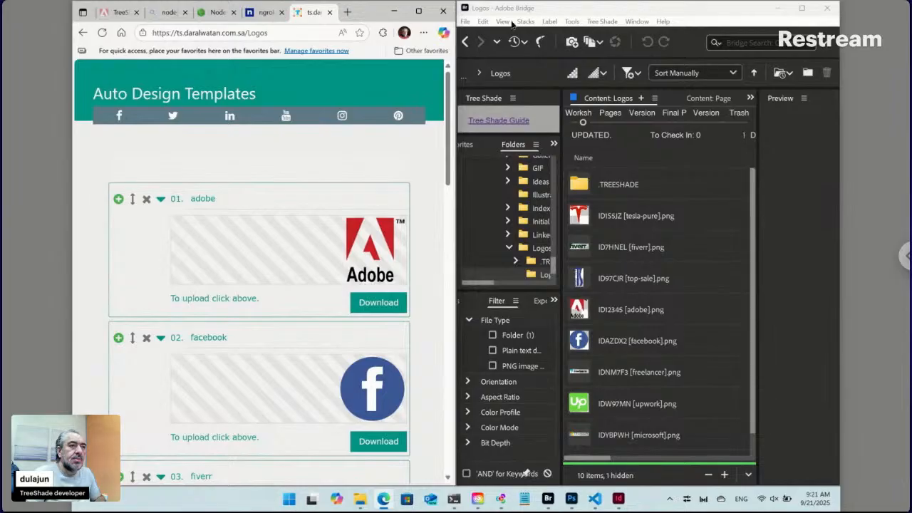
Create a new InDesign file named Layout in the Logos folder using the Tree Shade commands
left_click(466, 41)
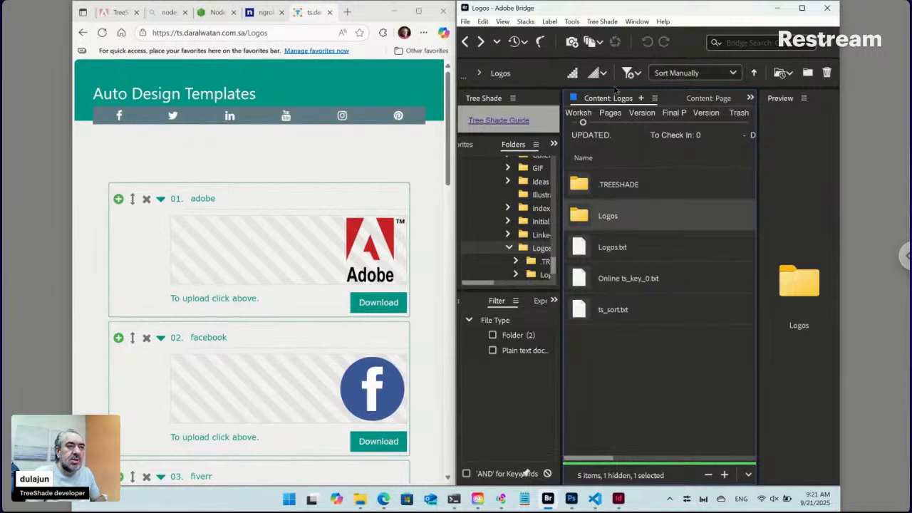
left_click(602, 21)
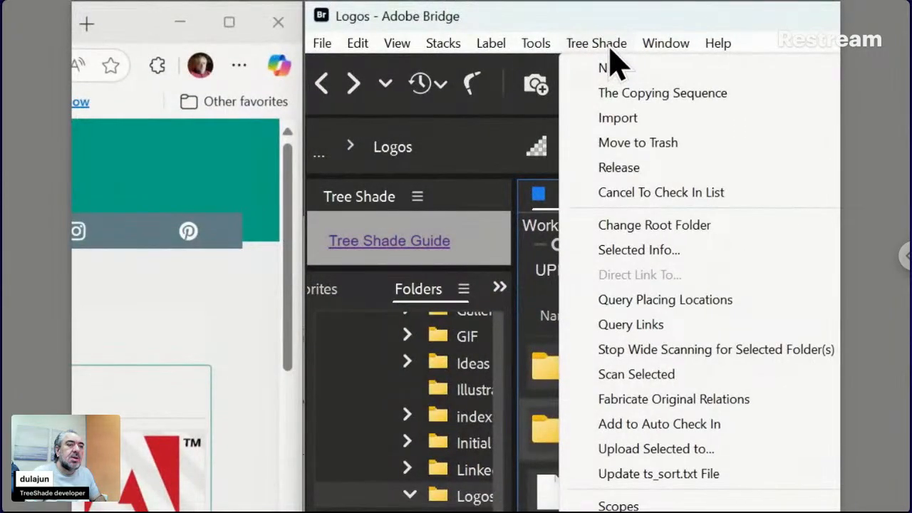
mouse_move(615, 68)
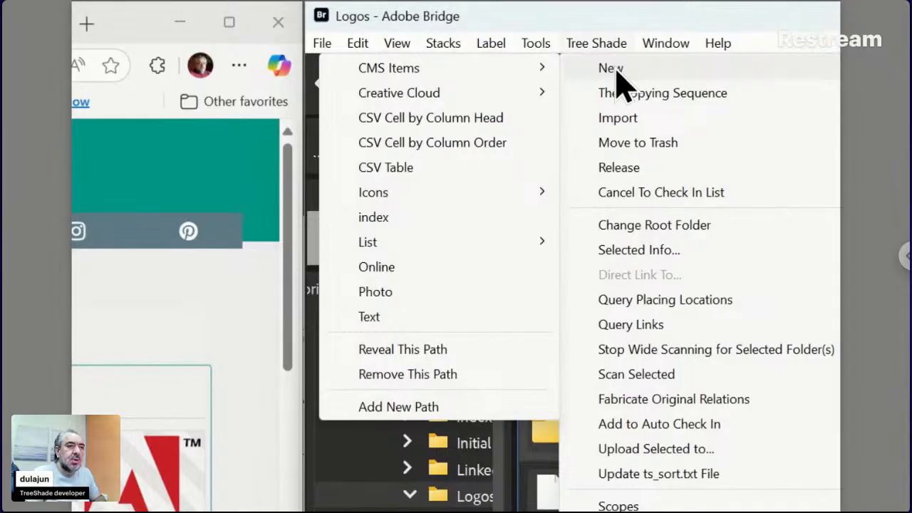
mouse_move(526, 80)
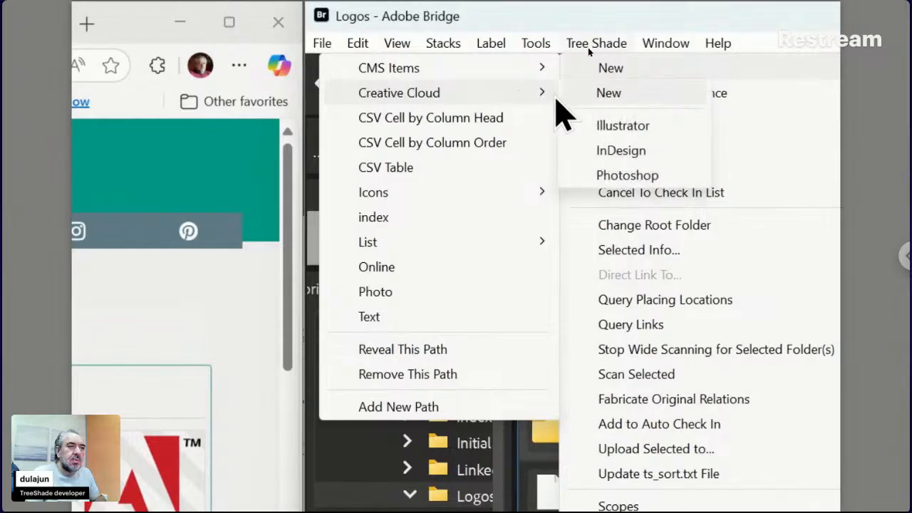
left_click(592, 152)
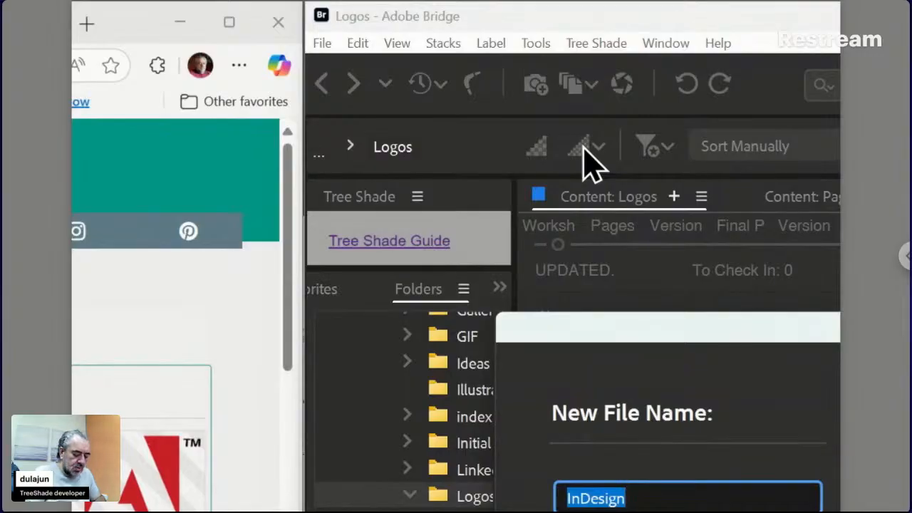
type("Layout")
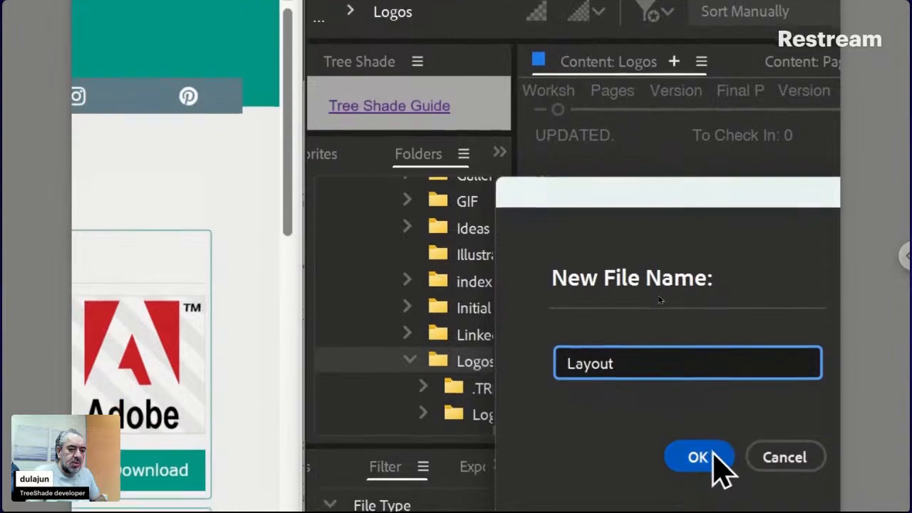
left_click(706, 485)
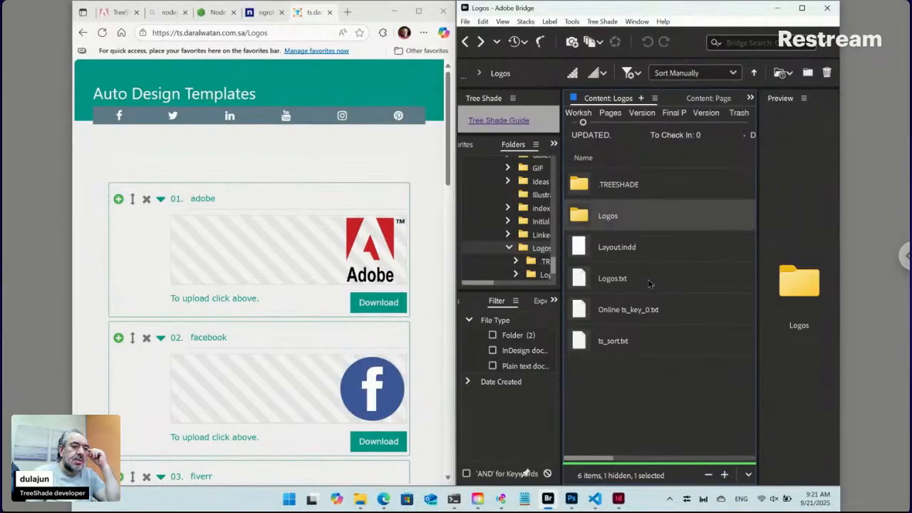
Open Layout.indd from Bridge in InDesign and close the floating Tabs ruler
left_click(646, 283)
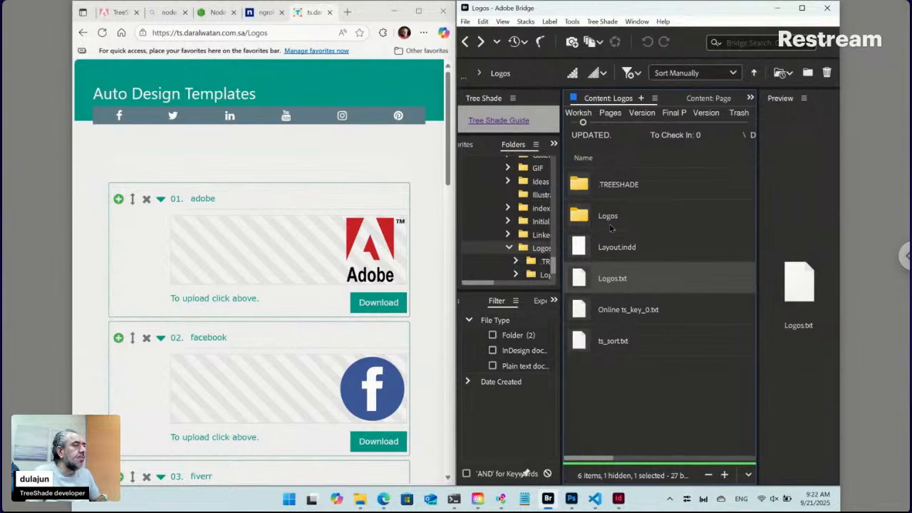
left_click(581, 249)
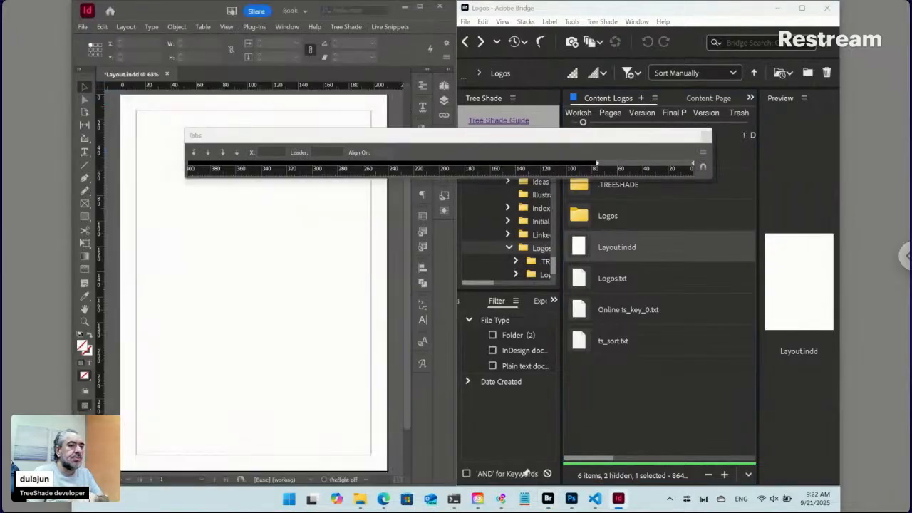
left_click(706, 136)
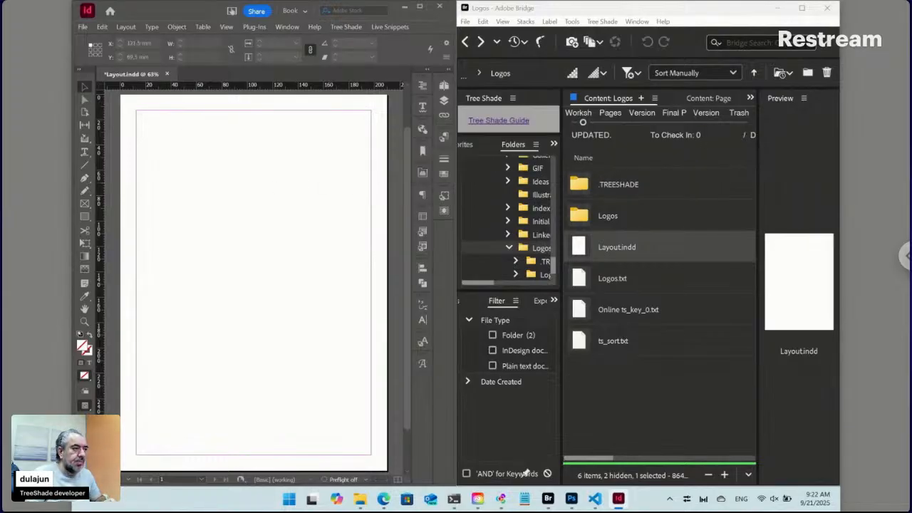
key("ctrl+alt+p")
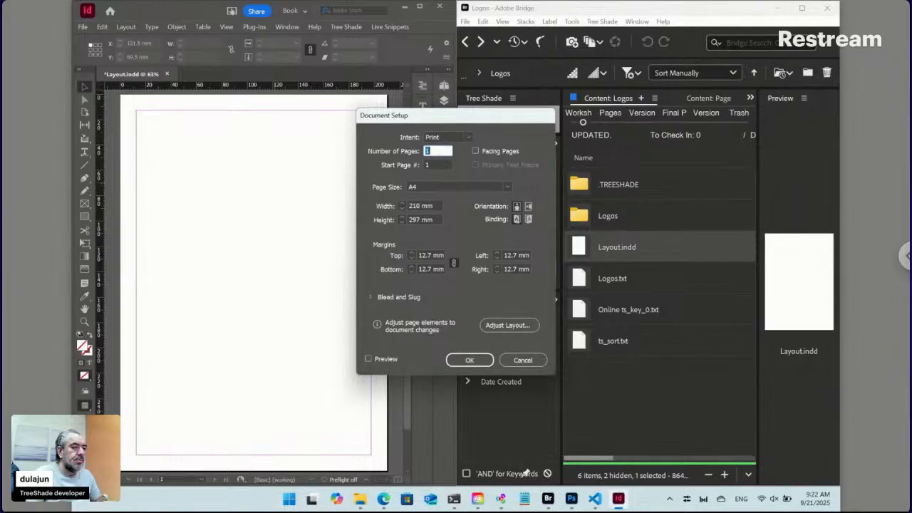
Set the page size to 120 × 120 mm in Document Setup
left_click(389, 208)
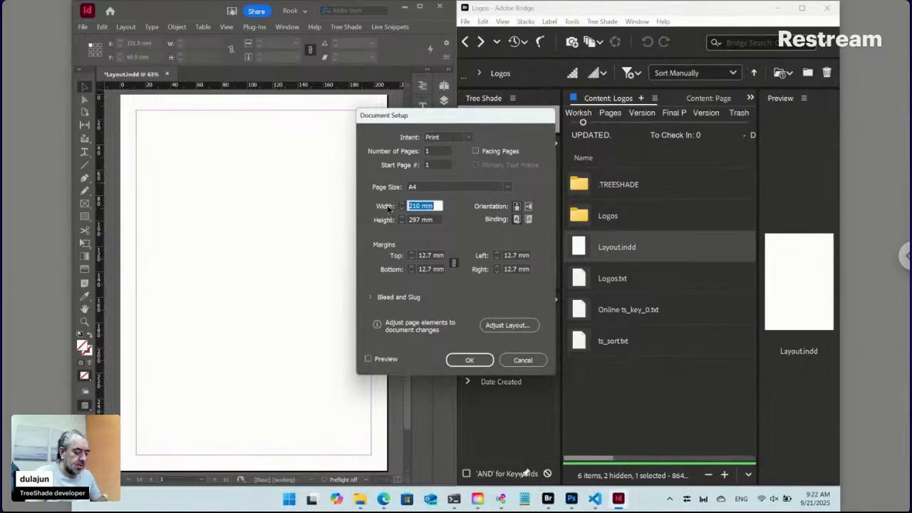
type("12")
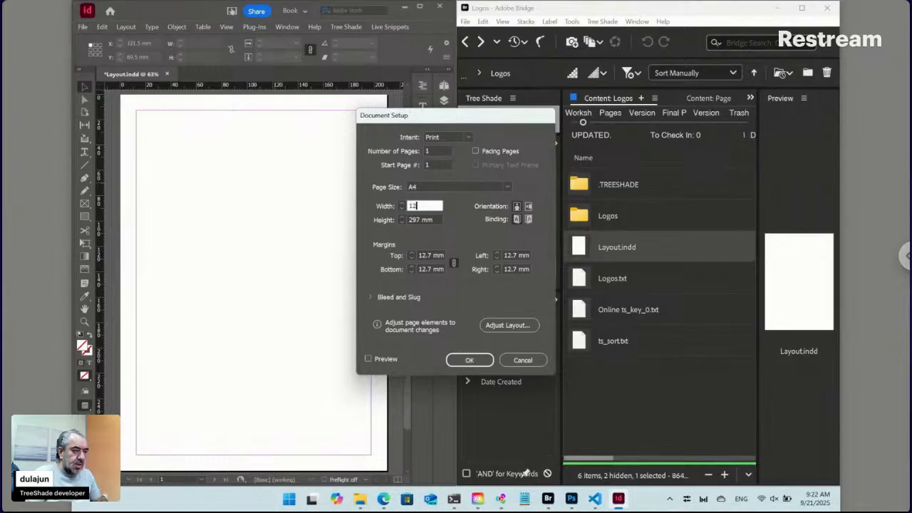
type("0")
key("Tab")
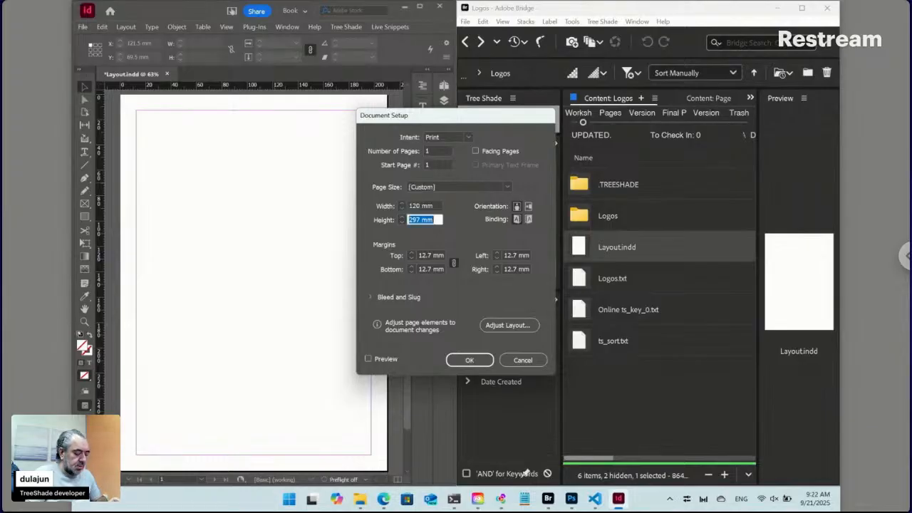
type("1")
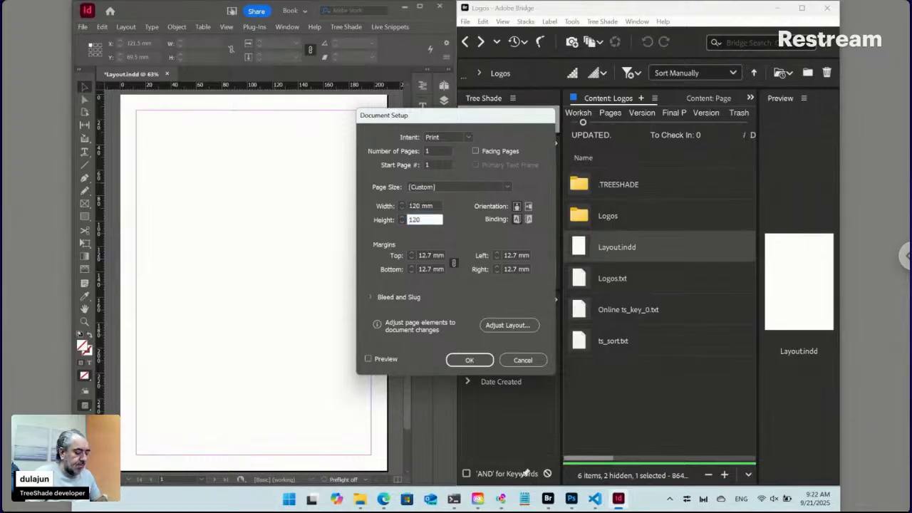
type("20")
key("shift+Tab")
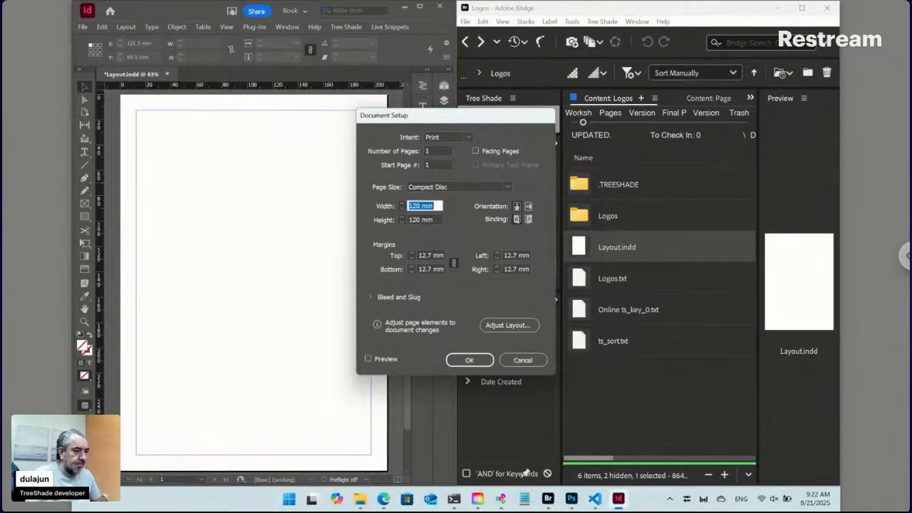
left_click(467, 360)
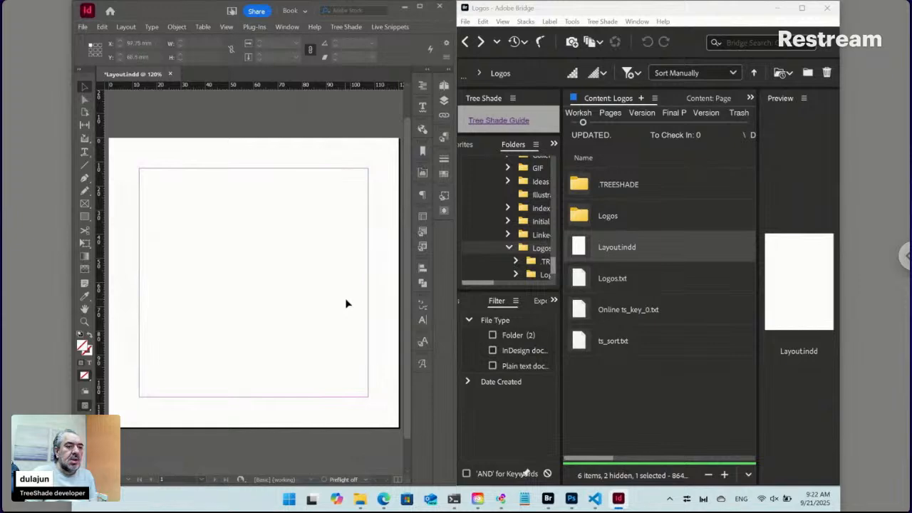
Draw a text frame across the page margins and open Logos.txt in Visual Studio Code
left_click(85, 152)
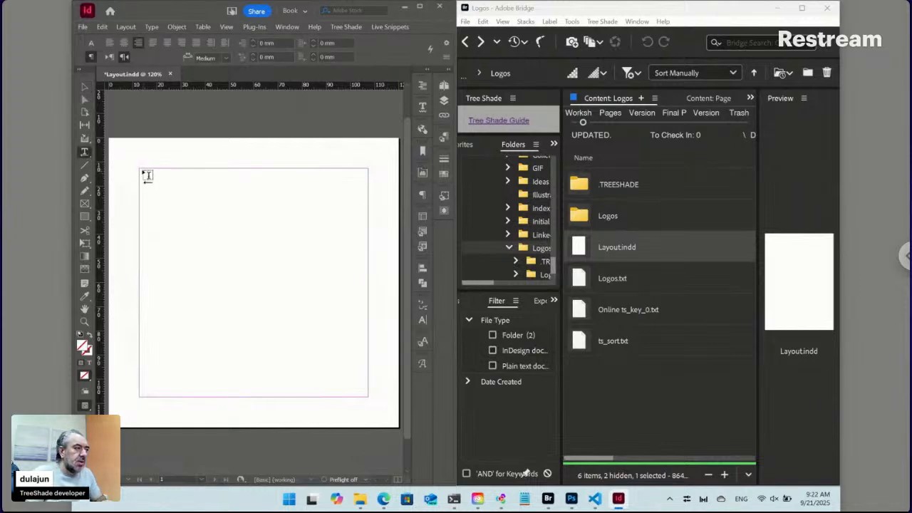
left_click_drag(143, 171, 368, 397)
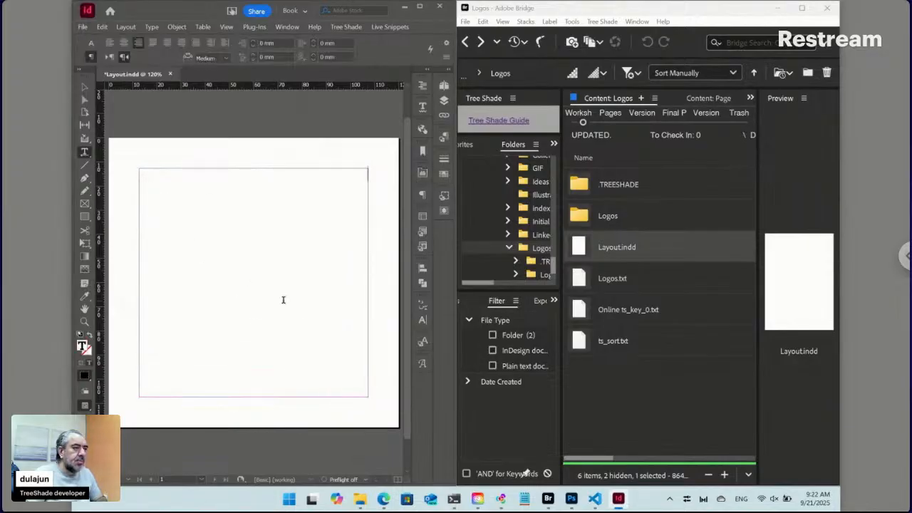
left_click(636, 286)
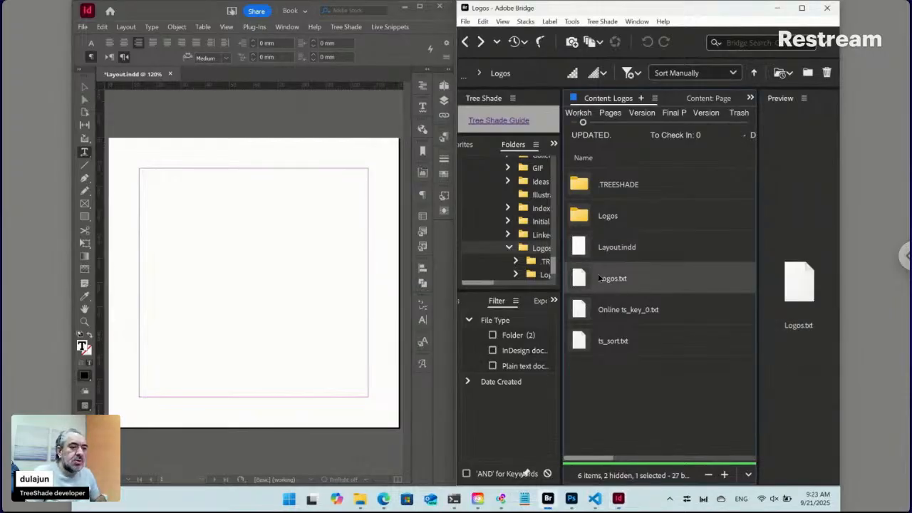
left_click_drag(582, 280, 653, 261)
Open Logos.txt in VS Code, delete its Lorem ipsum text, and start line 1 with '::./<FN>'
key("alt+Tab")
key("alt+Tab")
key("alt+Tab")
key("alt+Tab")
key("alt+Tab")
key("alt+Tab")
key("alt+Tab")
key("alt+Tab")
key("alt+Tab")
key("alt+Tab")
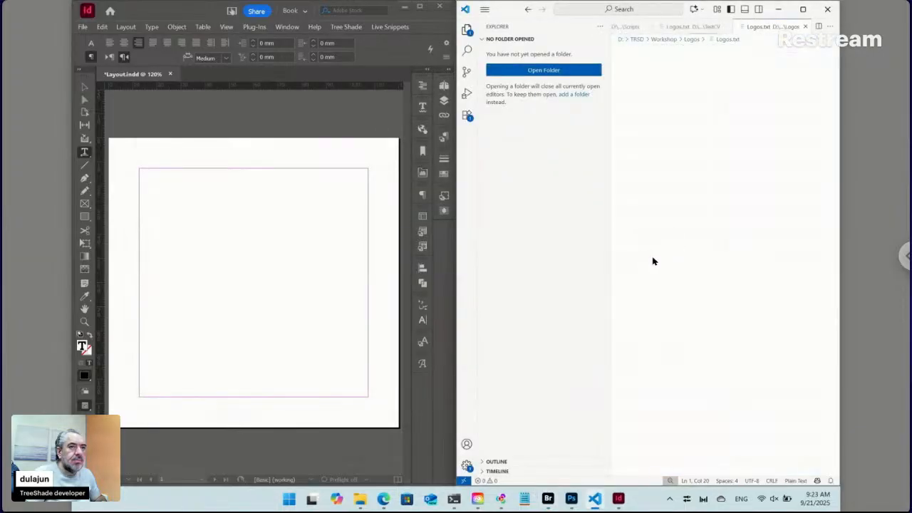
left_click(727, 28)
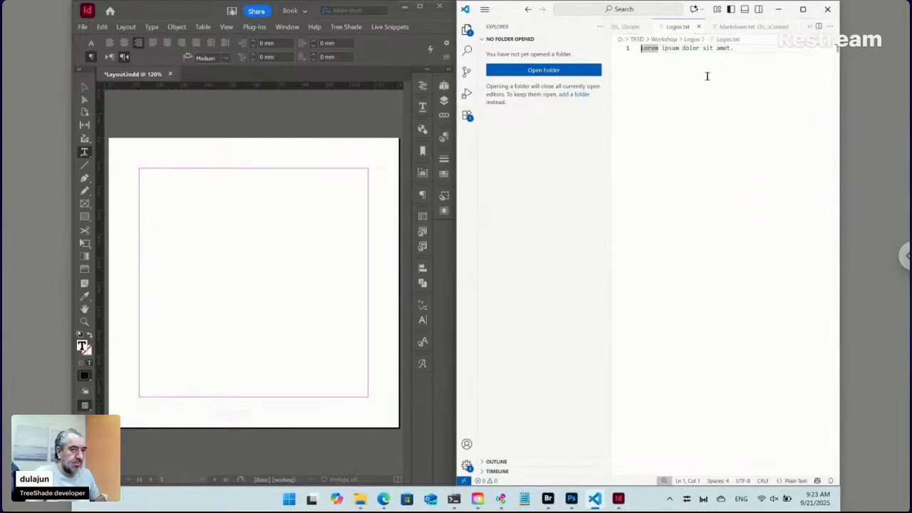
key("ctrl+a")
key("BackSpace")
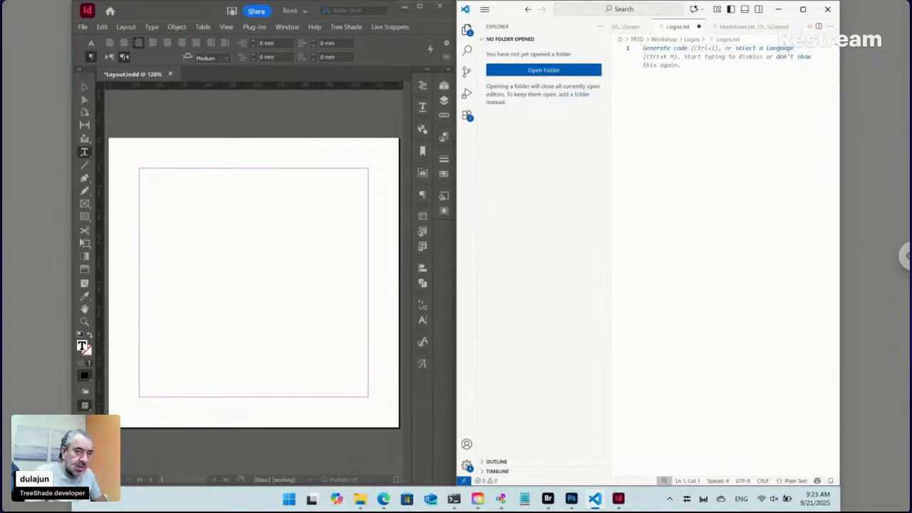
type("::")
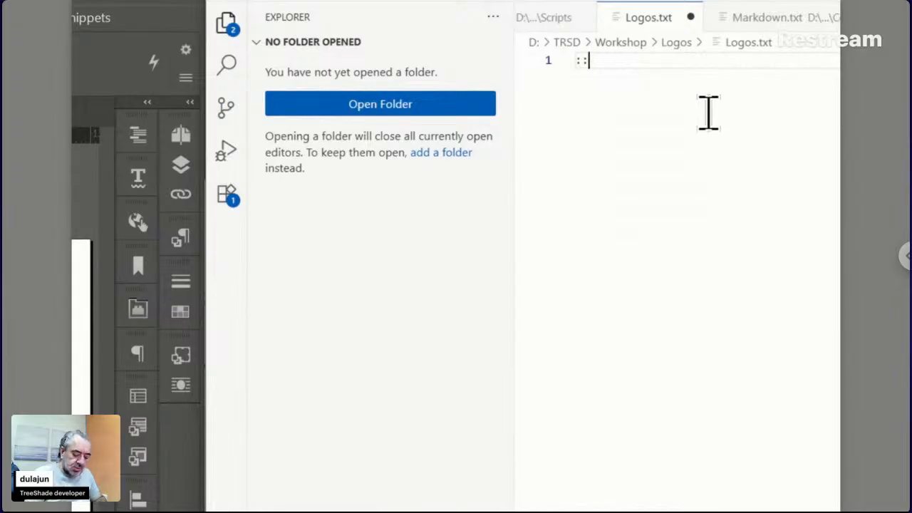
type("./")
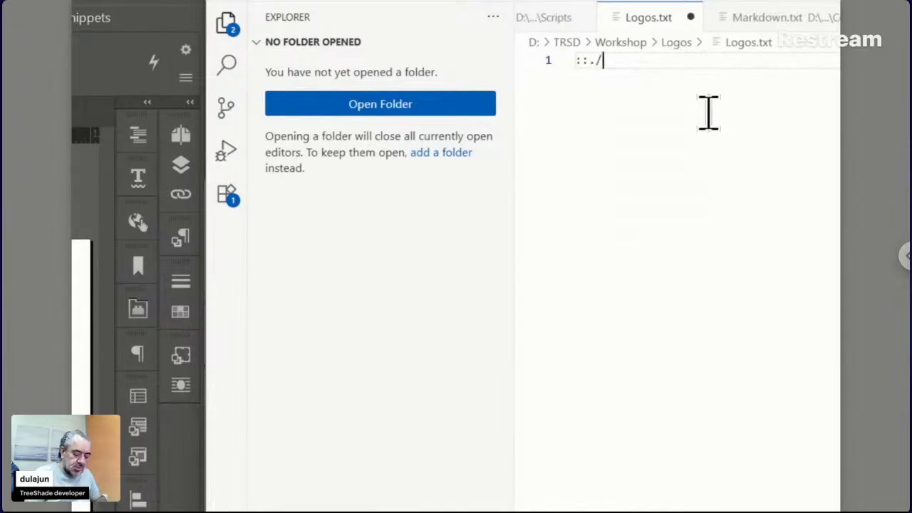
type("<FN>")
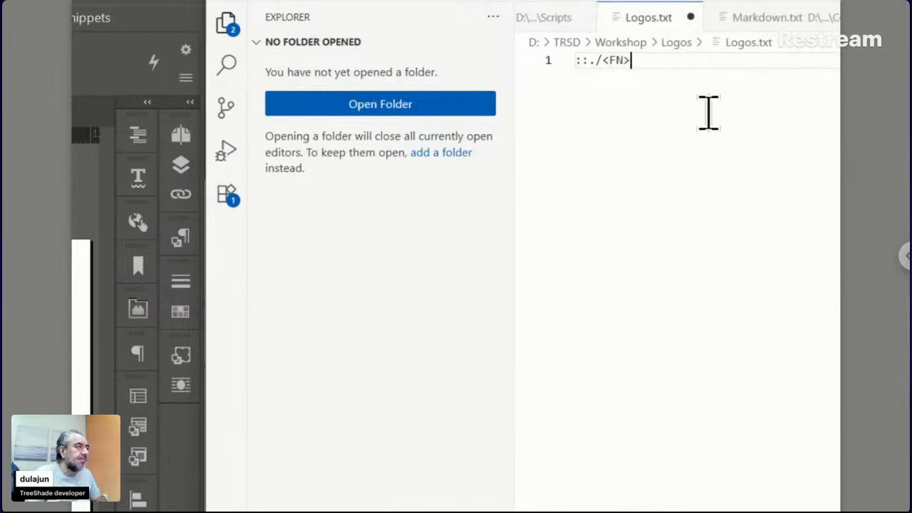
Finish line 1 as '::./<FN>/*:Place:\t', removing the autocomplete and extra line, and save Logos.txt
type("/")
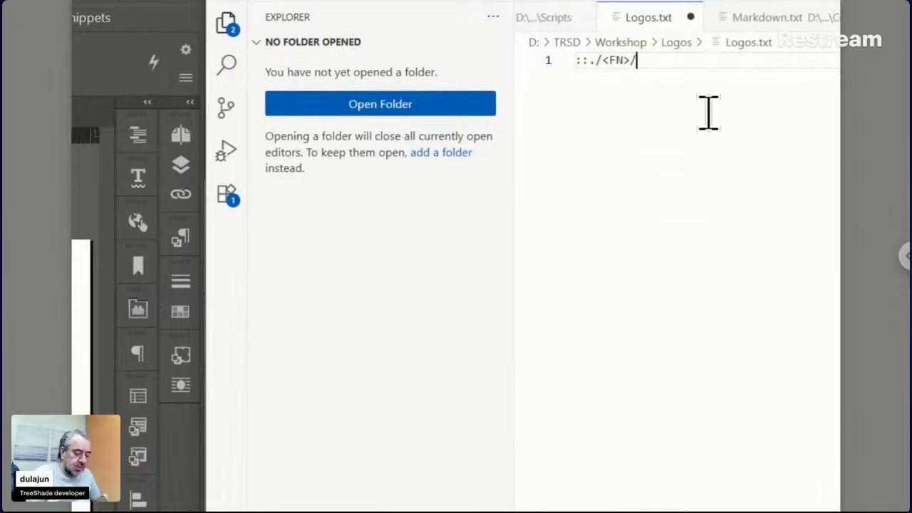
type("*")
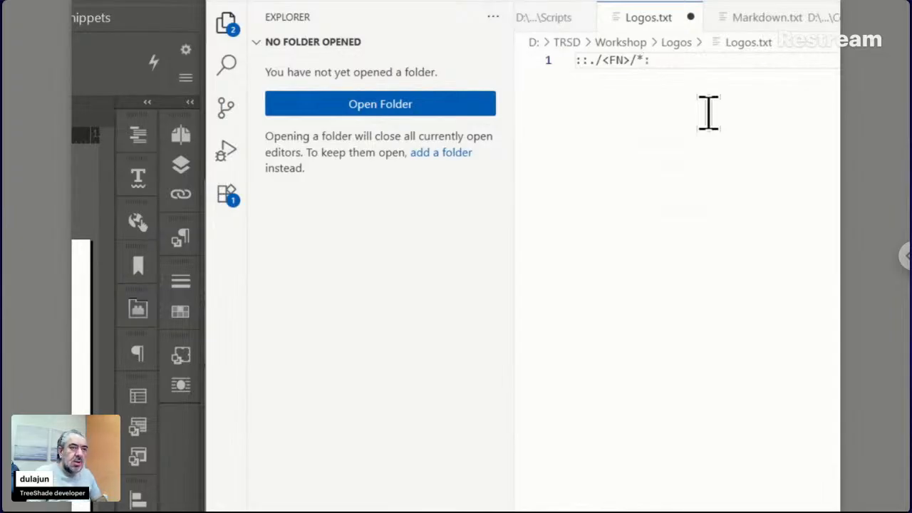
type("Place")
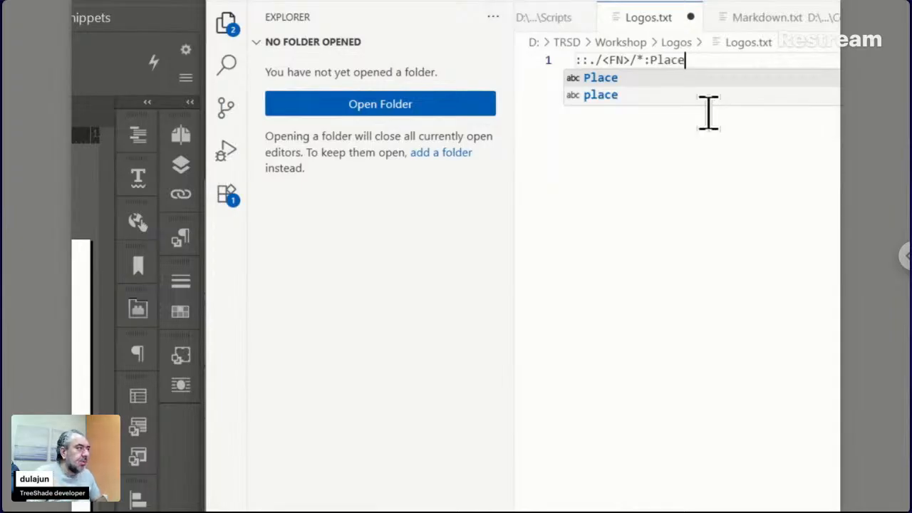
type(":")
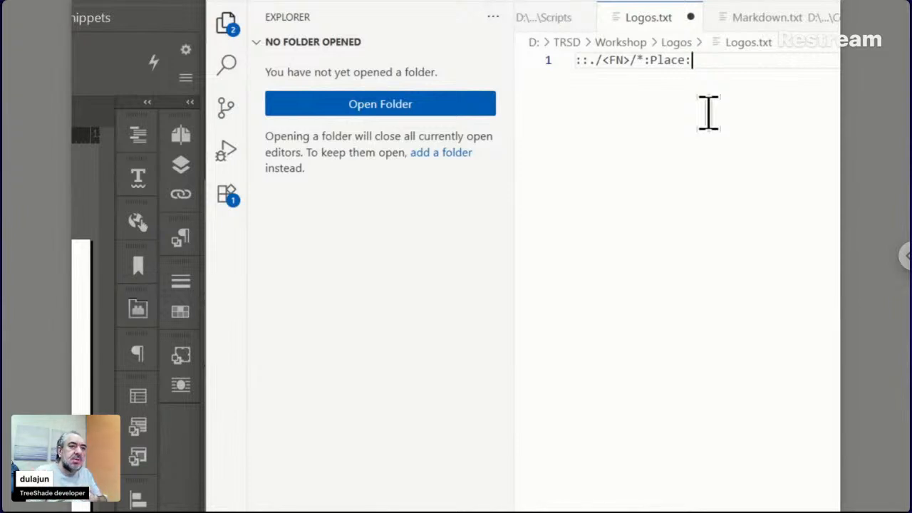
type("\\")
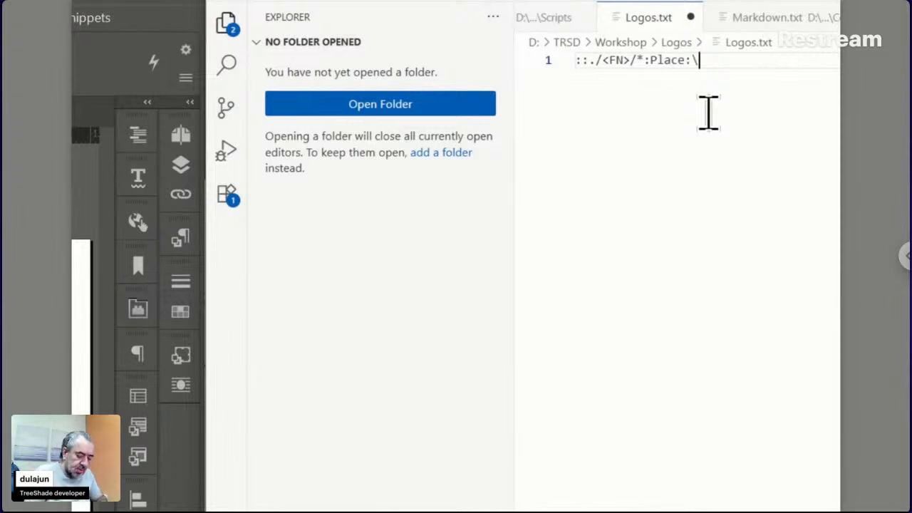
type("t")
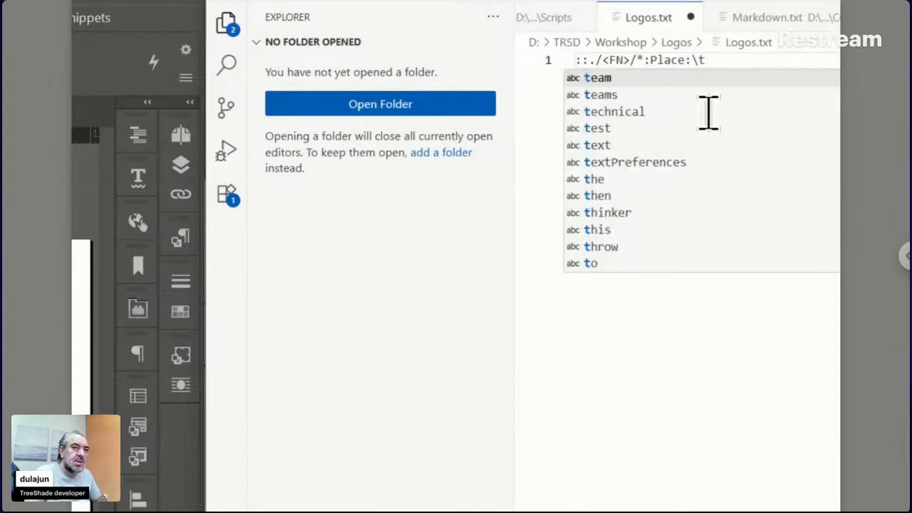
key("Return")
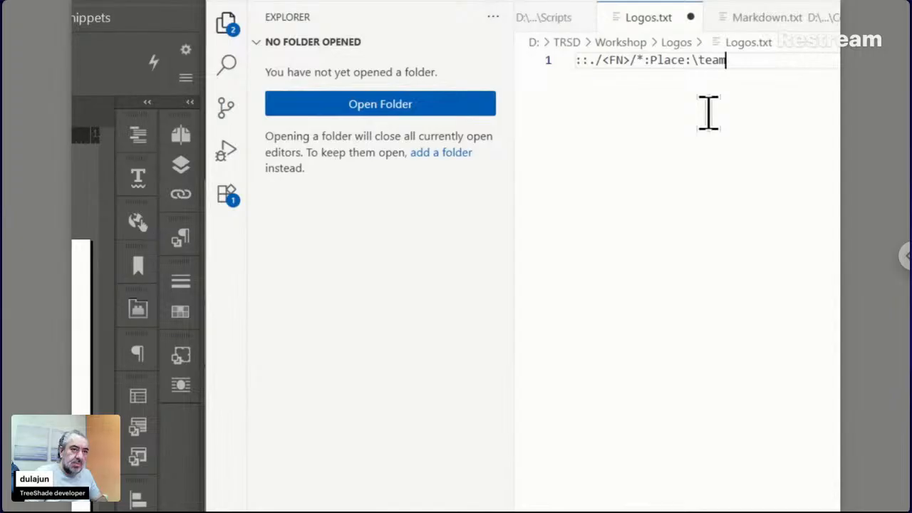
key("BackSpace")
key("BackSpace")
key("BackSpace")
key("Return")
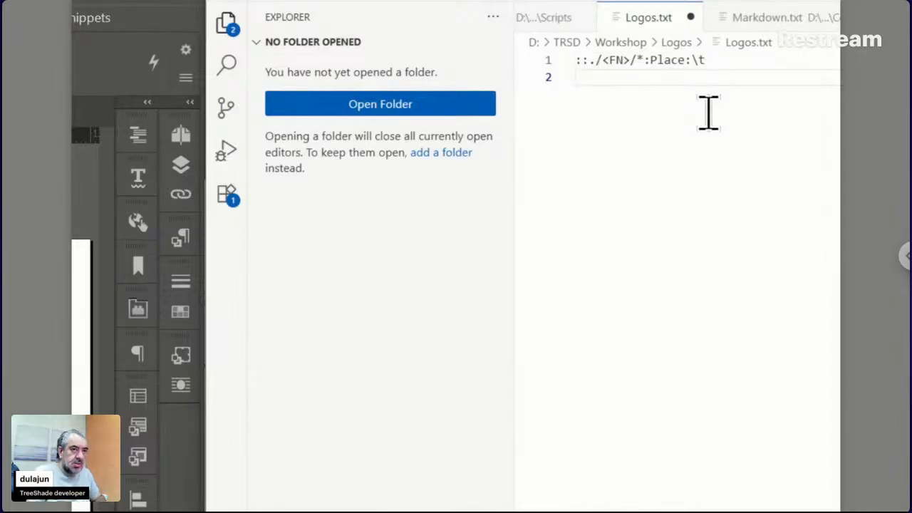
key("BackSpace")
key("ctrl+s")
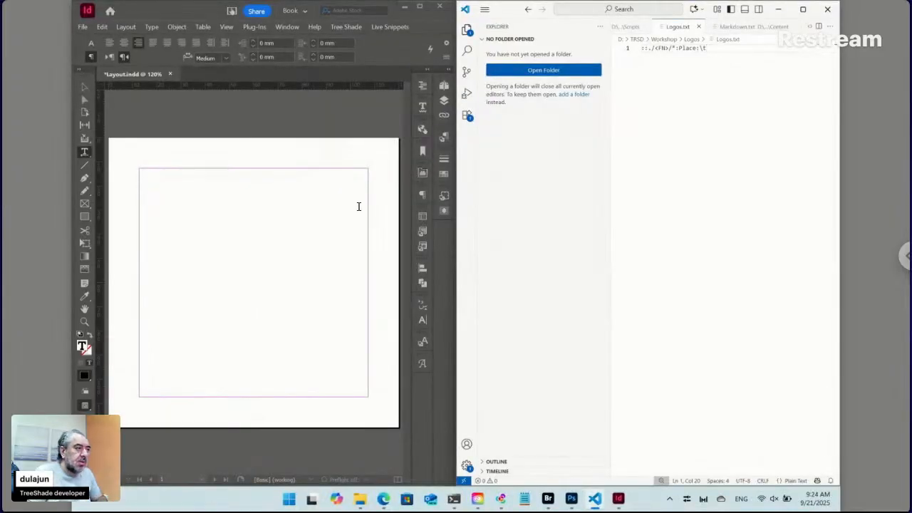
Select the empty InDesign text frame and bring Adobe Bridge to the front
left_click(189, 191)
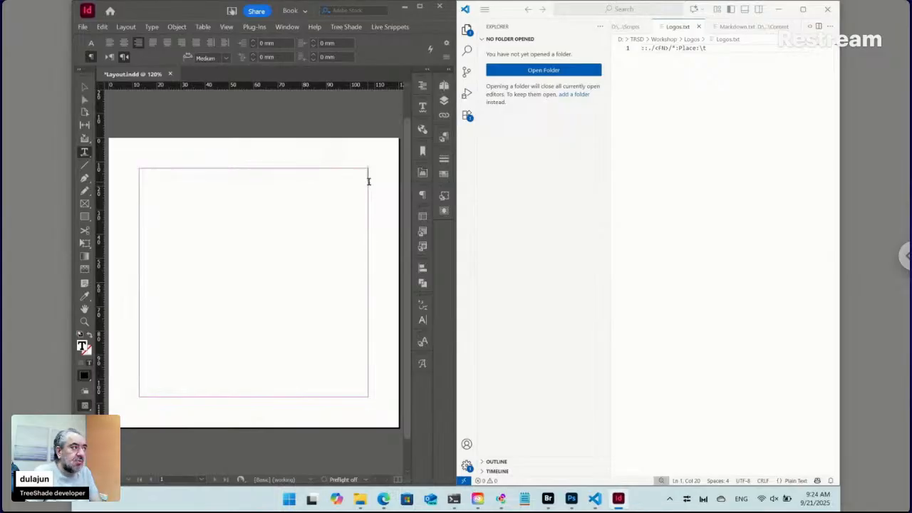
left_click(548, 499)
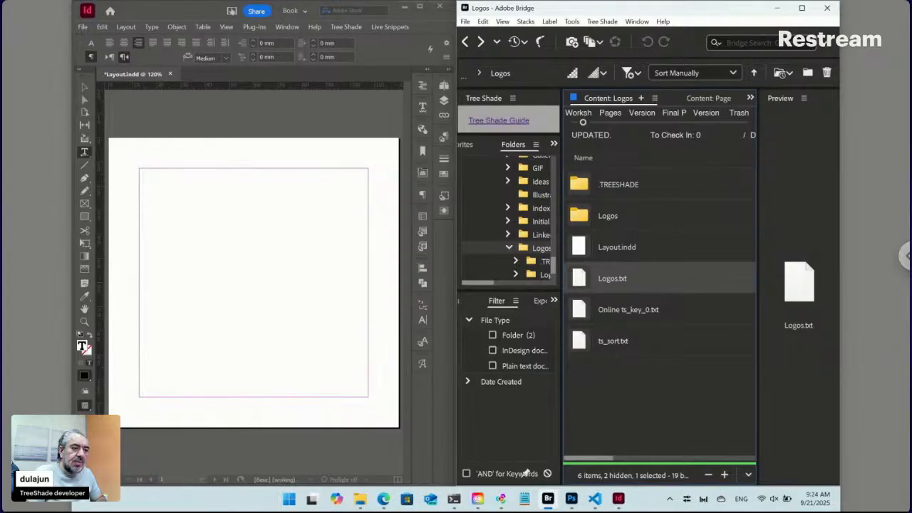
Place Logos.txt from Bridge into the InDesign layout with Place > In InDesign
right_click(579, 278)
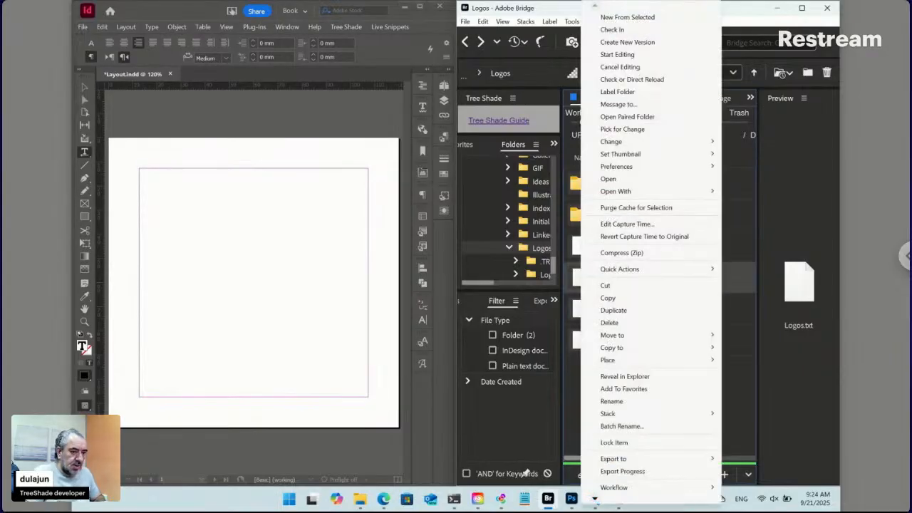
mouse_move(610, 362)
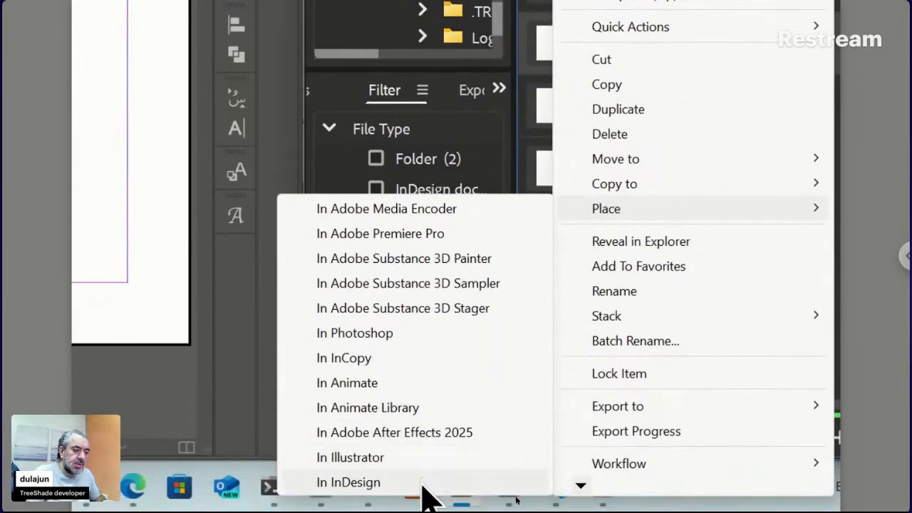
left_click(424, 483)
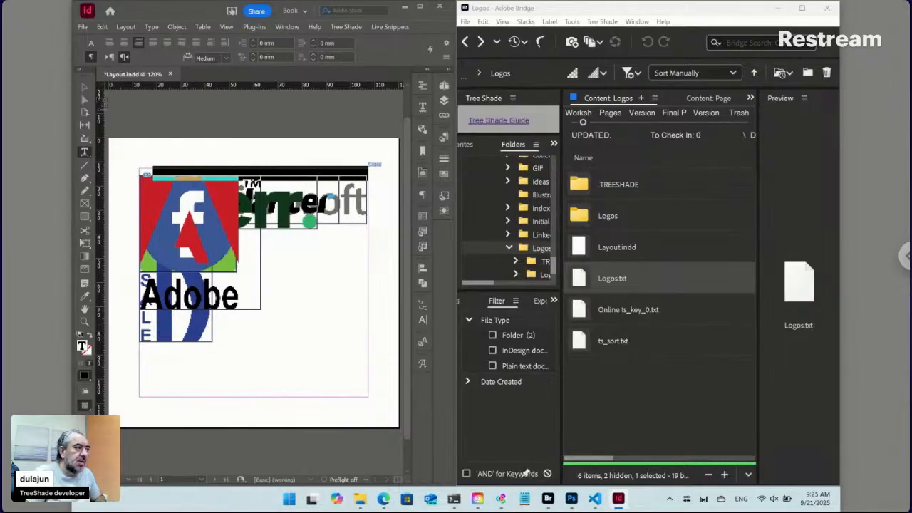
key("Escape")
Select the placed Facebook logo frame, then start a new line in Logos.txt
left_click(233, 227)
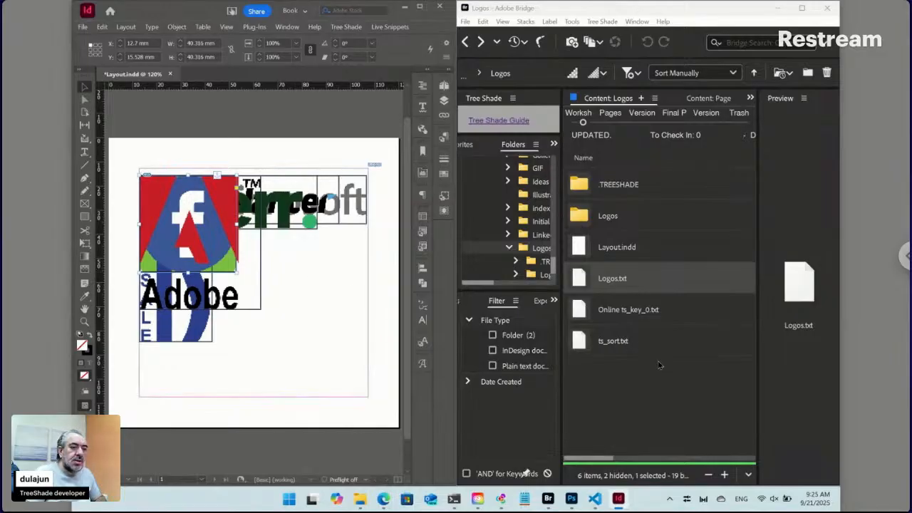
left_click(596, 500)
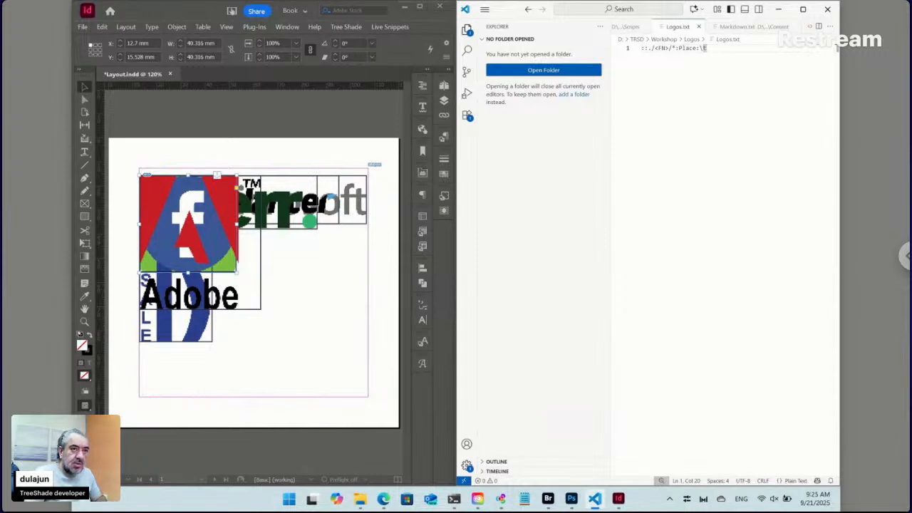
key("Return")
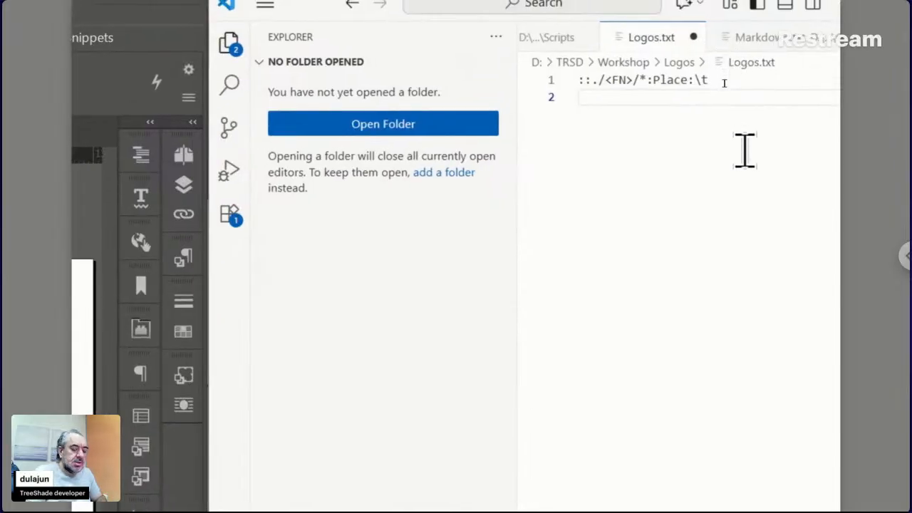
Type '::20:Width' as the second line of Logos.txt
type("::")
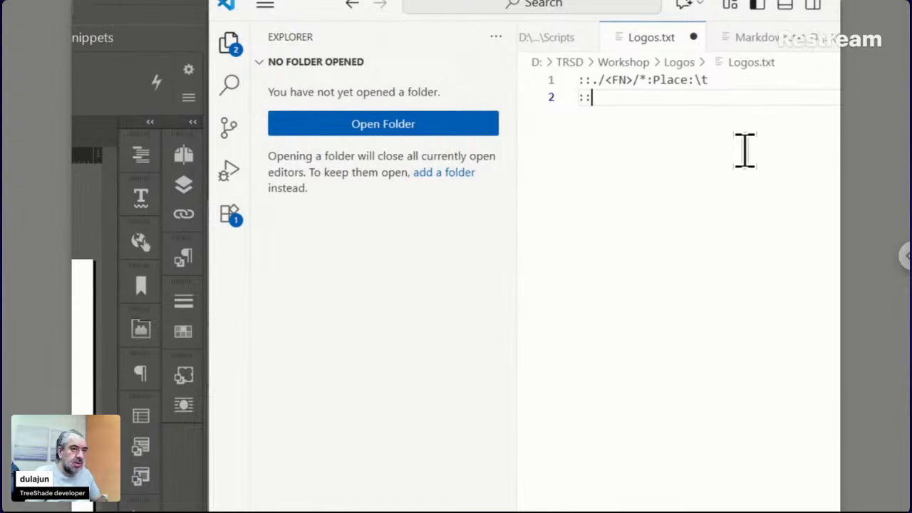
type("20:")
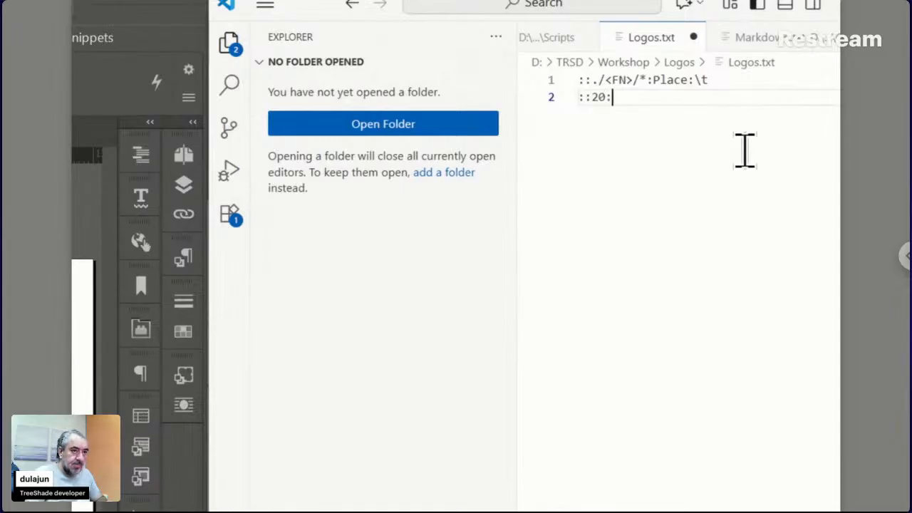
type("Width")
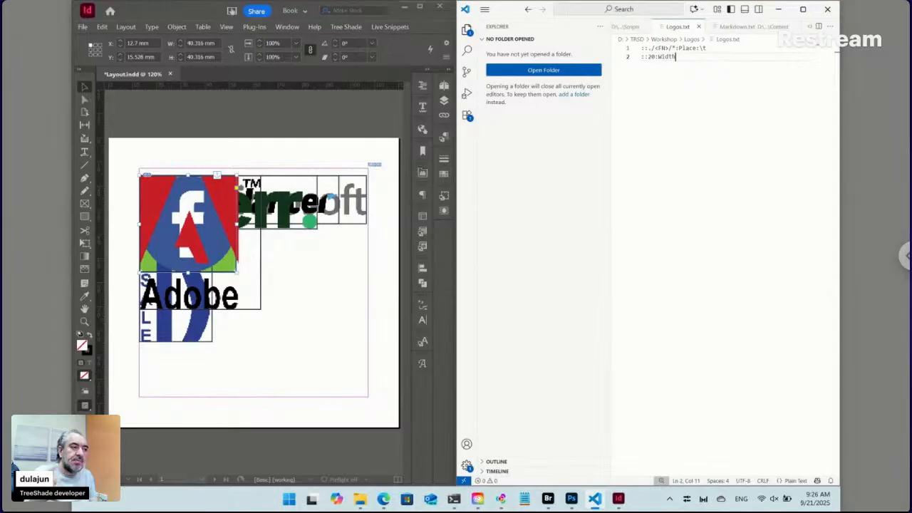
left_click(377, 164)
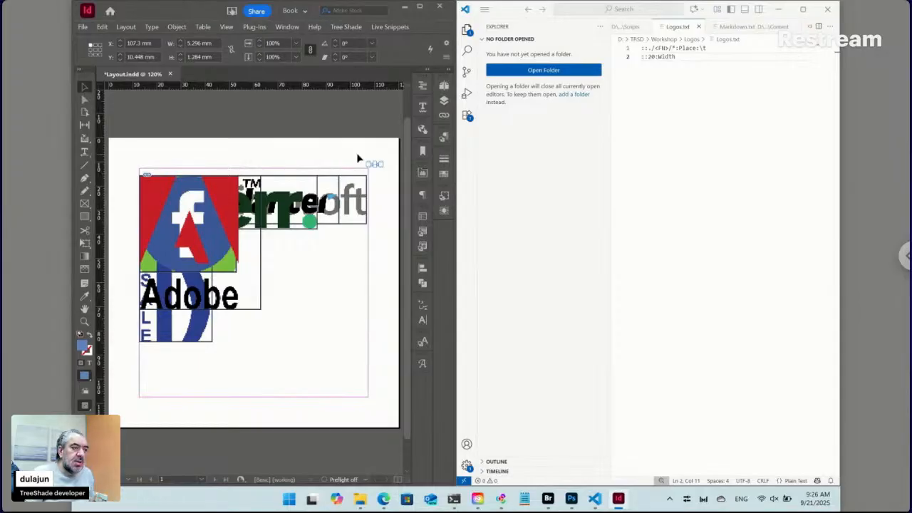
key("w")
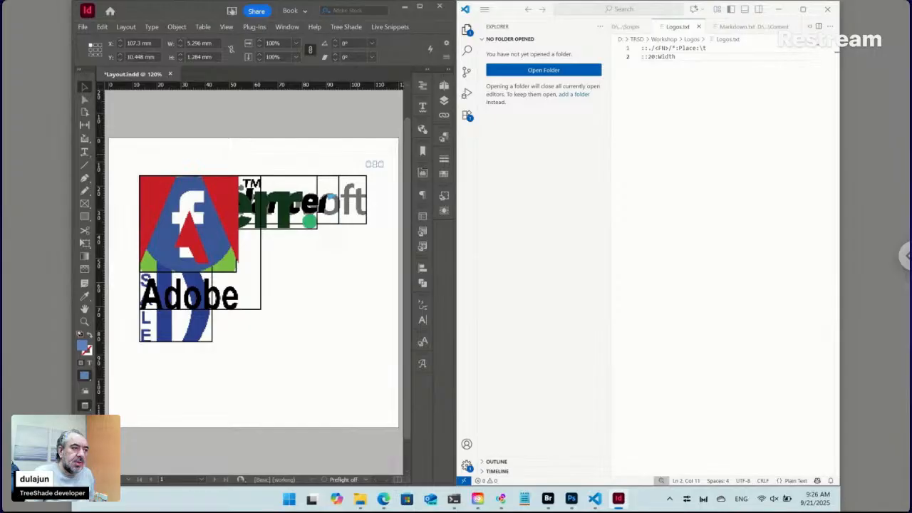
key("w")
key("ctrl+shift+a")
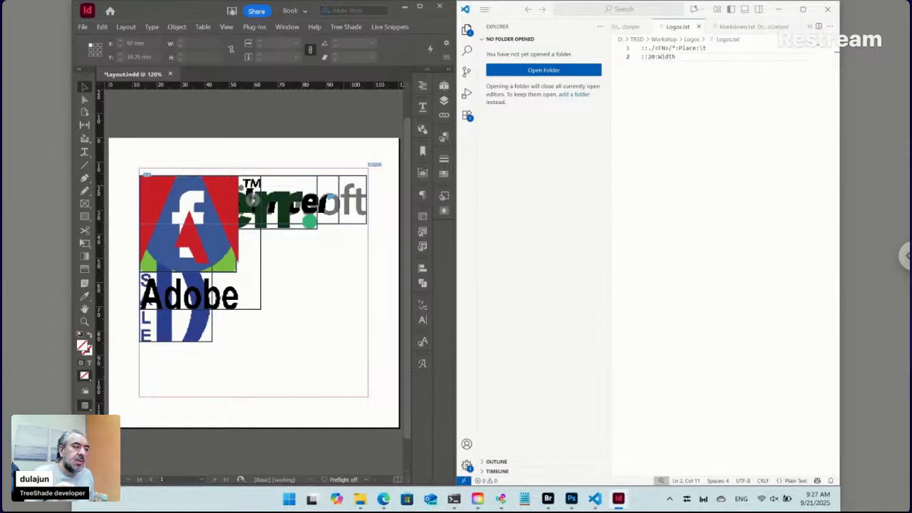
left_click(357, 211)
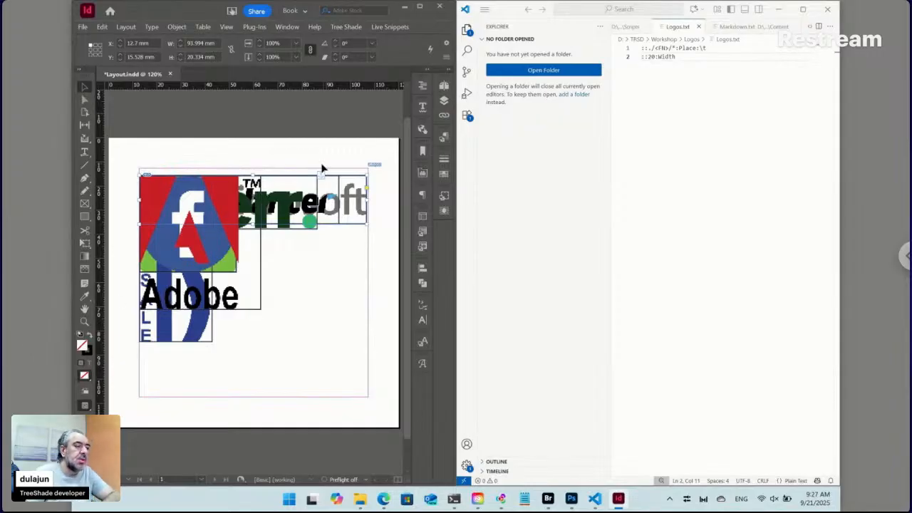
left_click(402, 30)
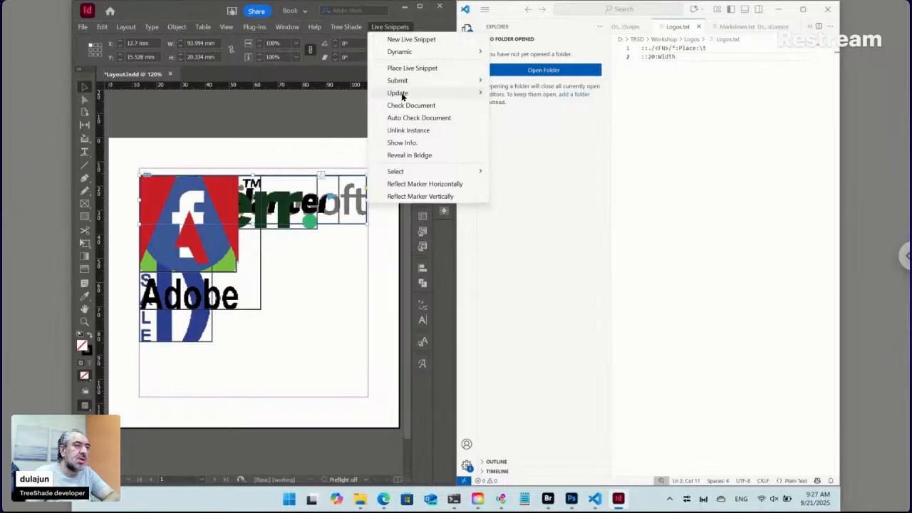
Update the selected live snippet so the logos redraw at 20 mm wide, then select a logo frame
mouse_move(401, 97)
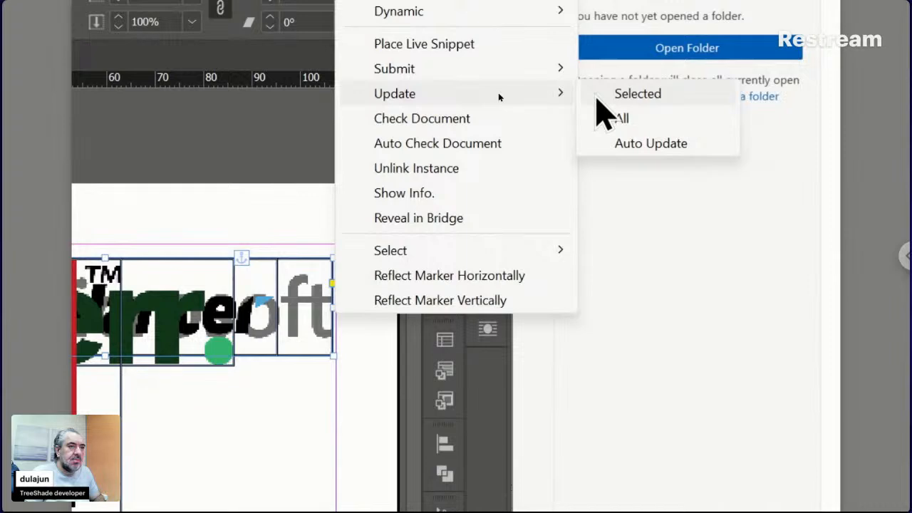
left_click(597, 98)
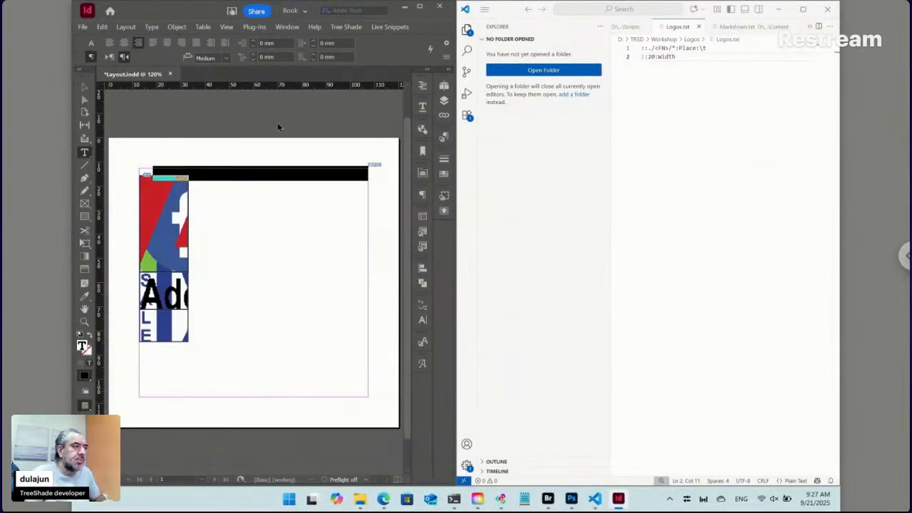
left_click(85, 87)
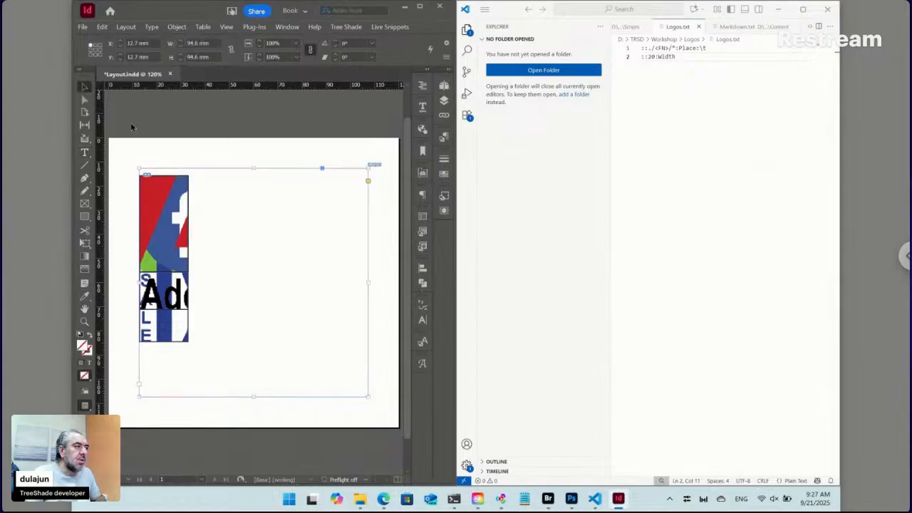
left_click(184, 205)
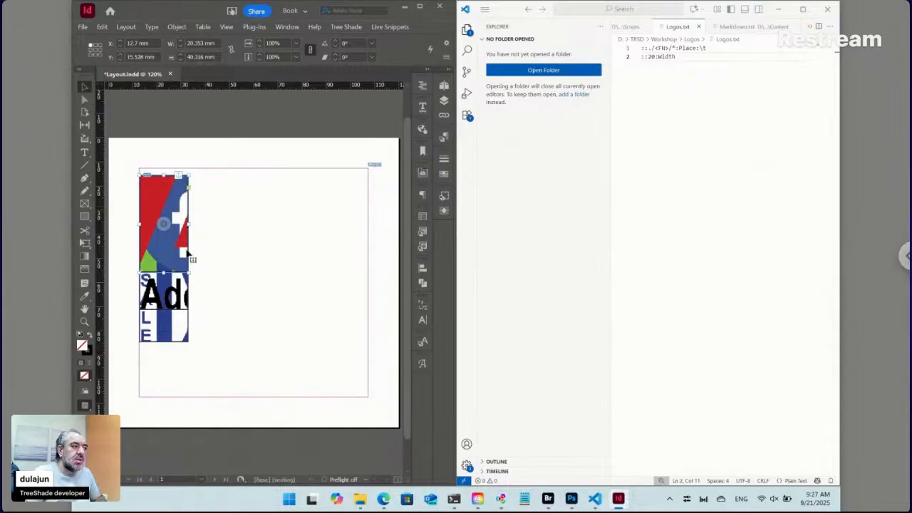
left_click(682, 58)
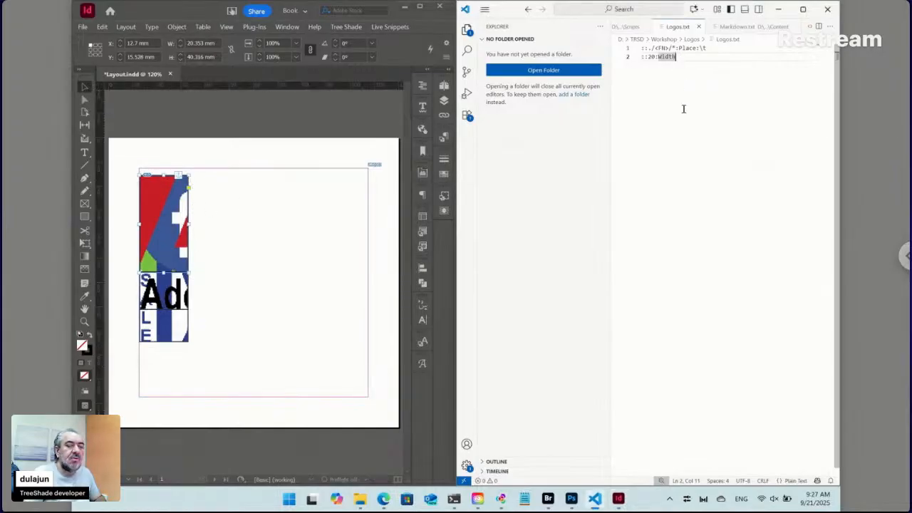
Insert 'Relative' so line 2 of Logos.txt reads '::20:Relative Width'
key("Left")
key("Left")
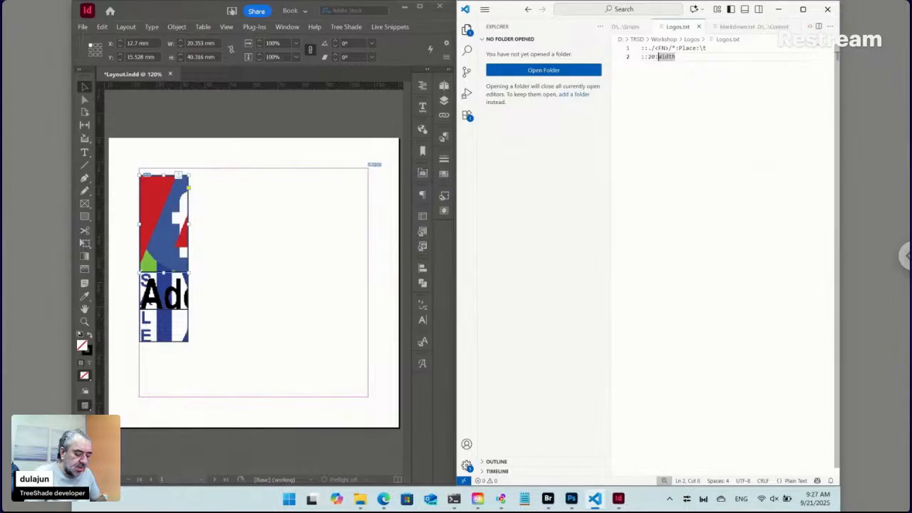
type("Relativ")
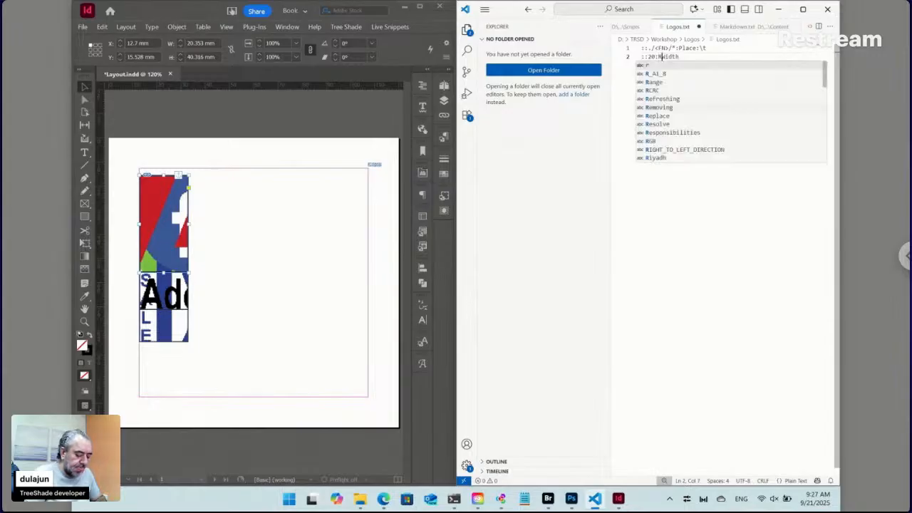
type("e")
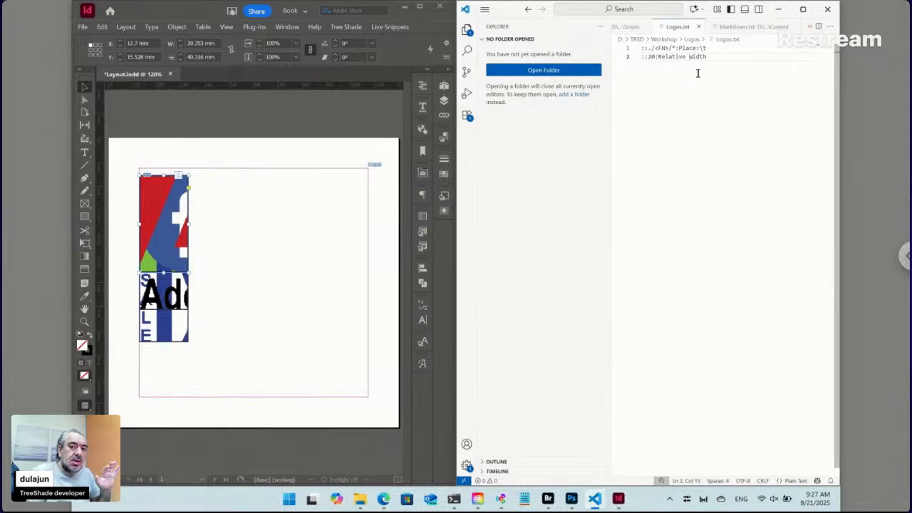
left_click(384, 28)
Update the selected live snippet to apply the Relative Width sizing
mouse_move(410, 58)
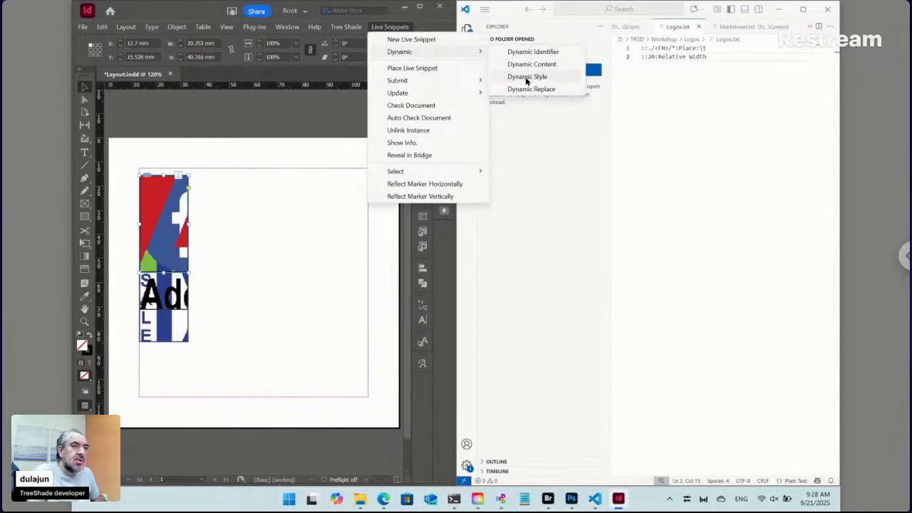
mouse_move(409, 94)
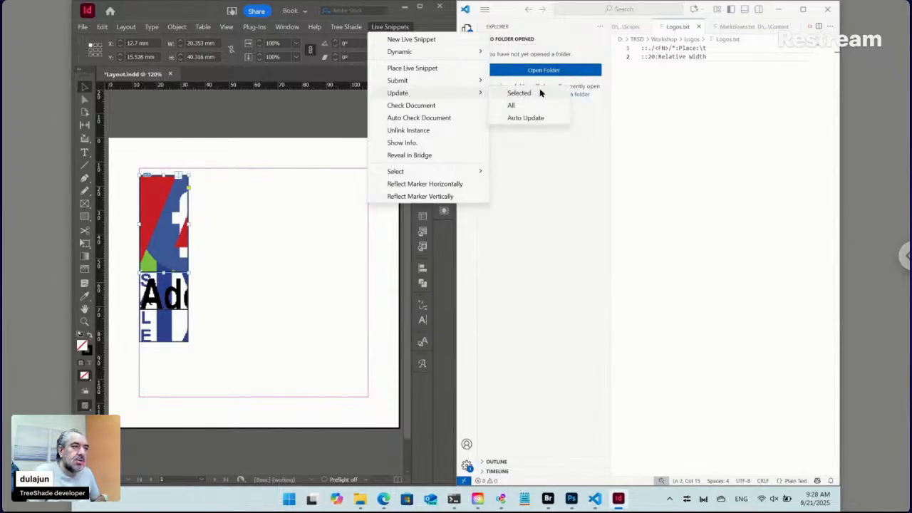
left_click(519, 93)
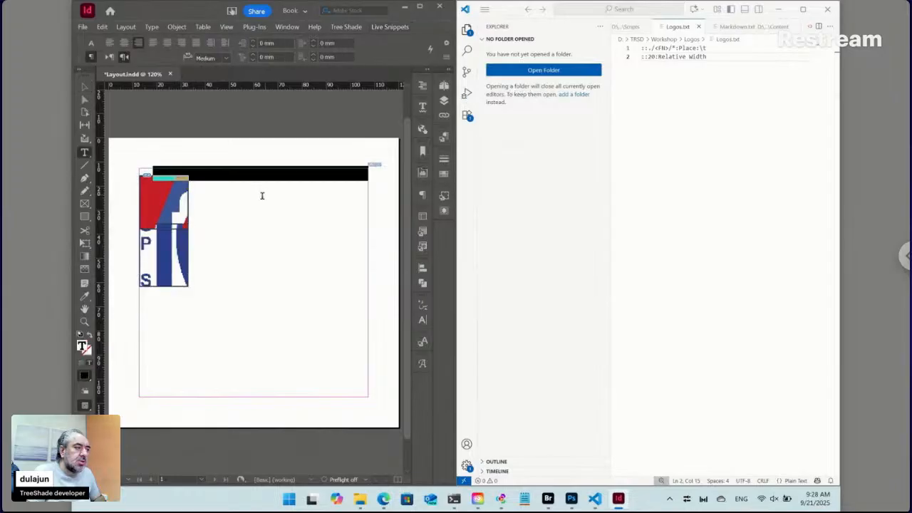
key("Escape")
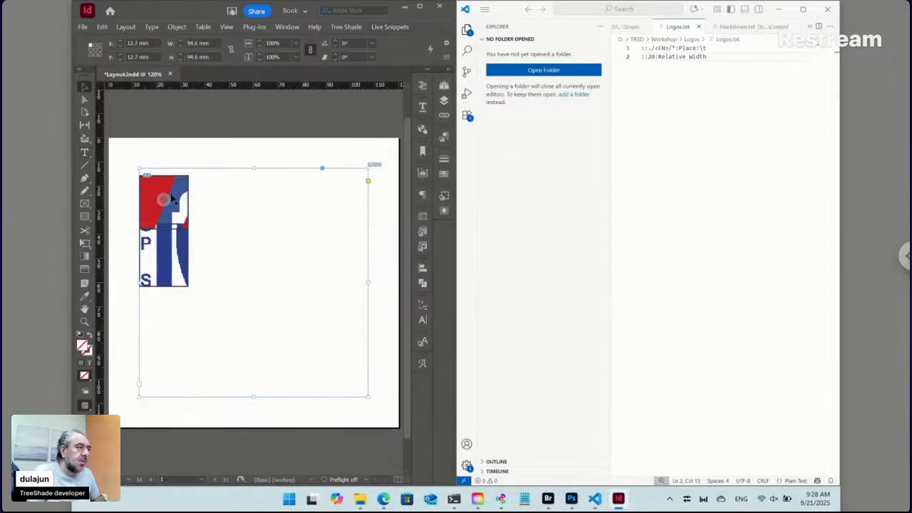
Drag the green logo out beside the stack, then begin line 3 in Logos.txt
left_click(178, 197)
left_click_drag(179, 197, 248, 229)
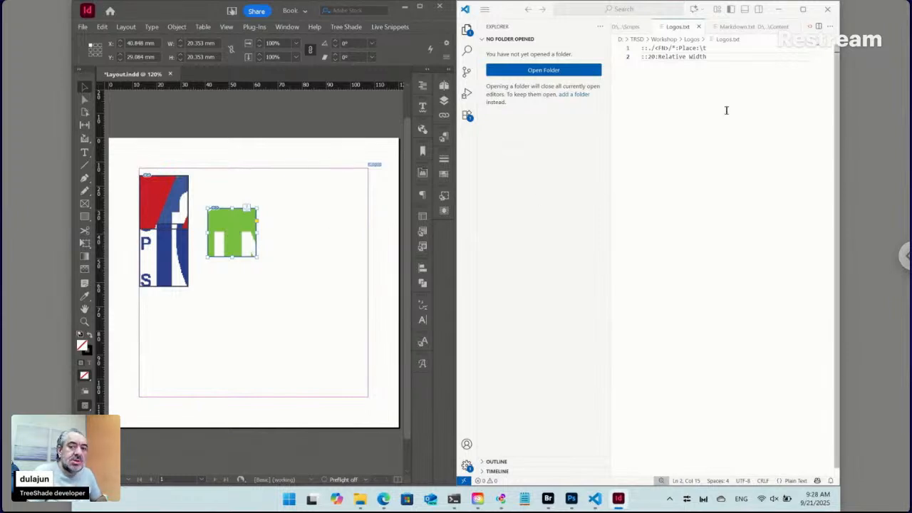
double_click(724, 58)
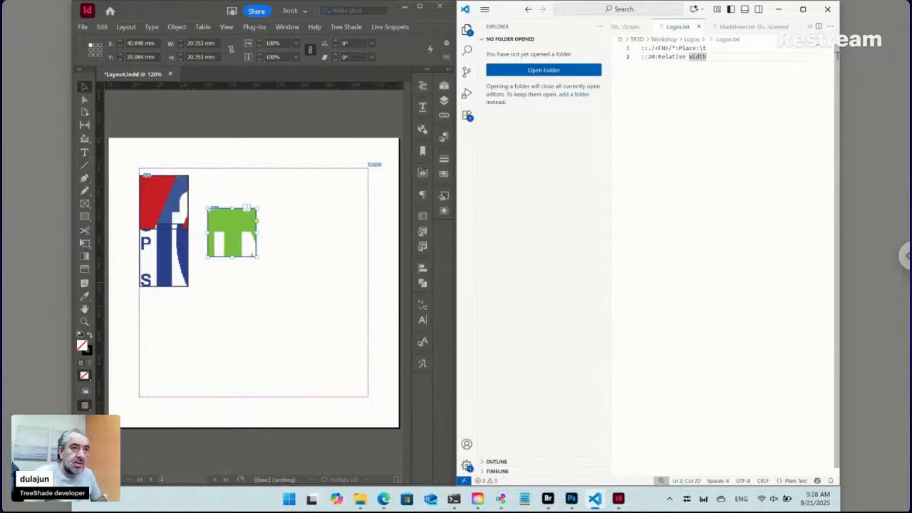
key("Return")
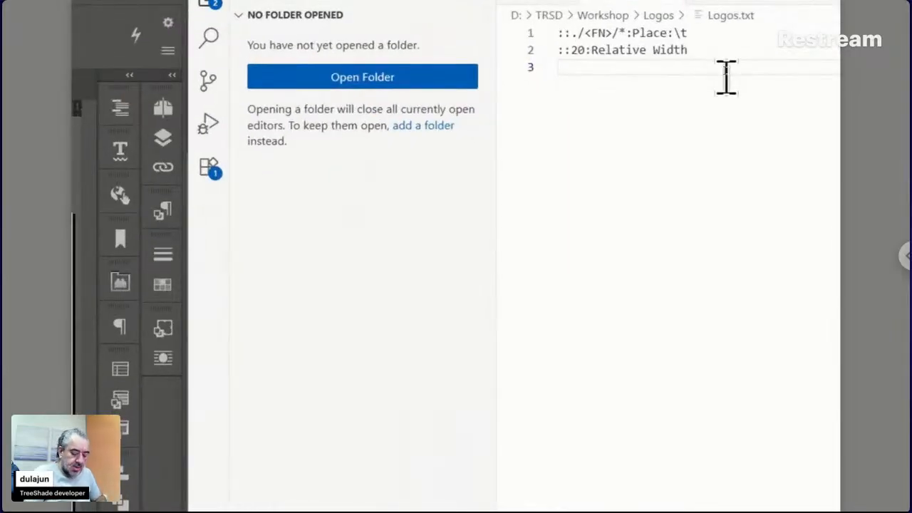
Type '::Logo:Obj' as line 3 of Logos.txt and save the file
type("::")
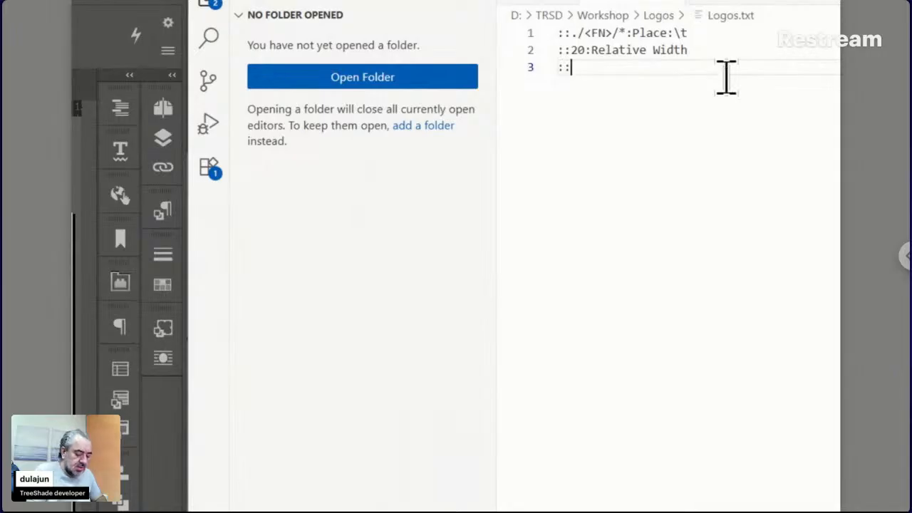
type("Logo")
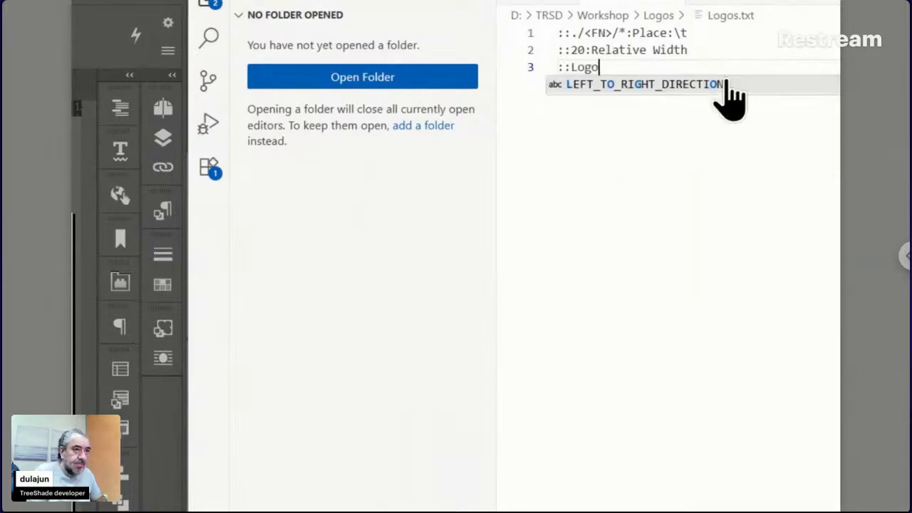
type(":")
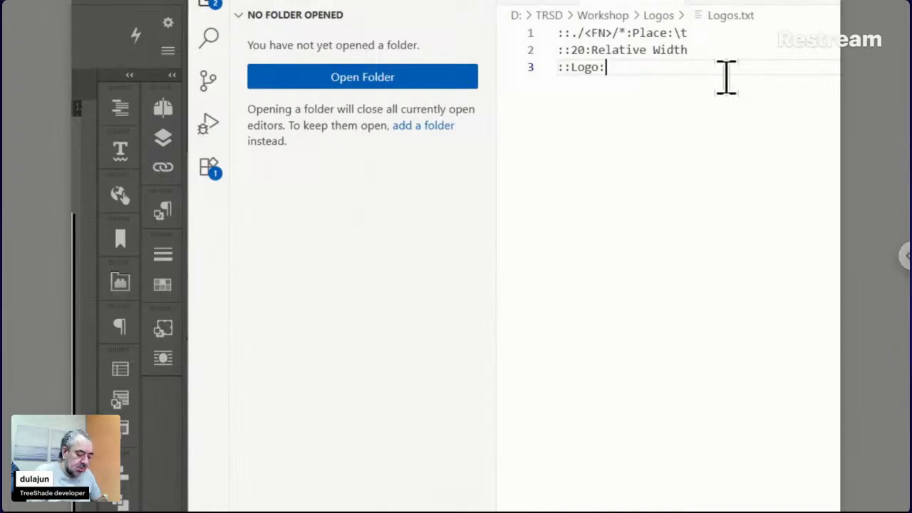
type("Obj")
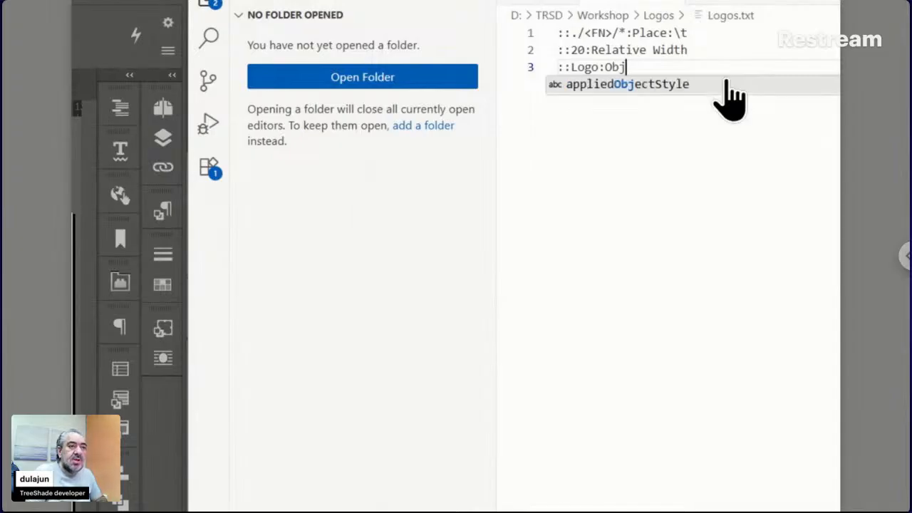
key("Escape")
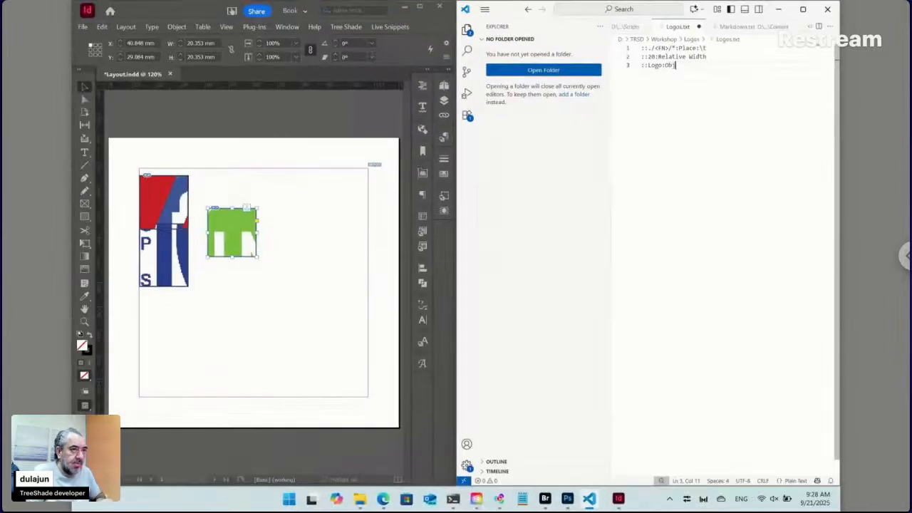
key("ctrl+s")
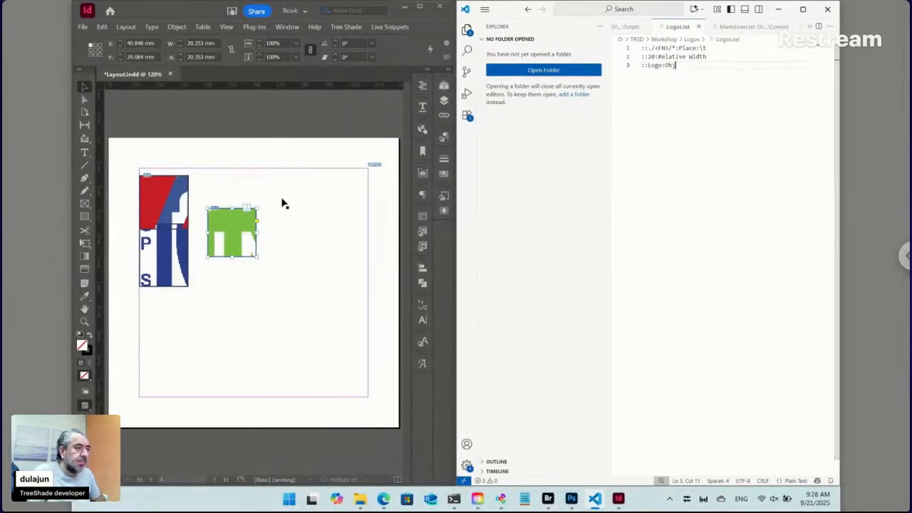
left_click(390, 27)
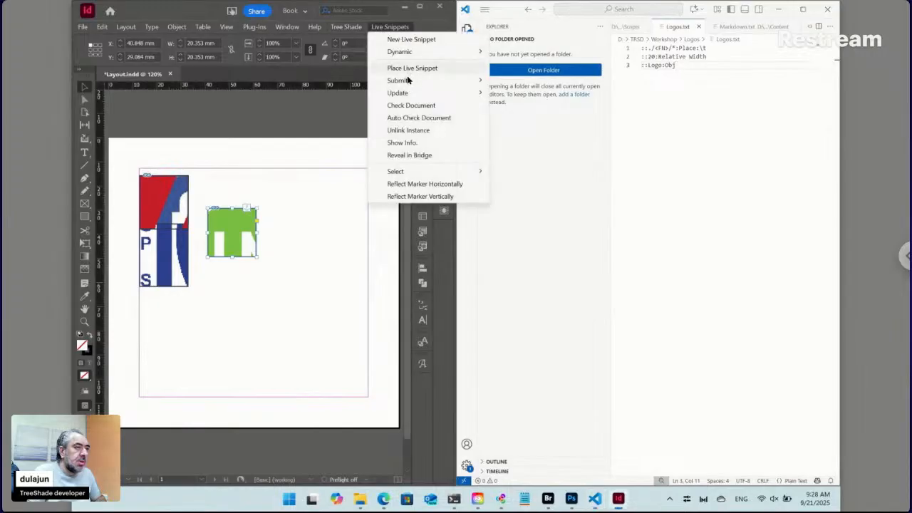
Update the logo Live Snippet from its saved file and select the placed snippet frame
mouse_move(408, 93)
left_click(513, 90)
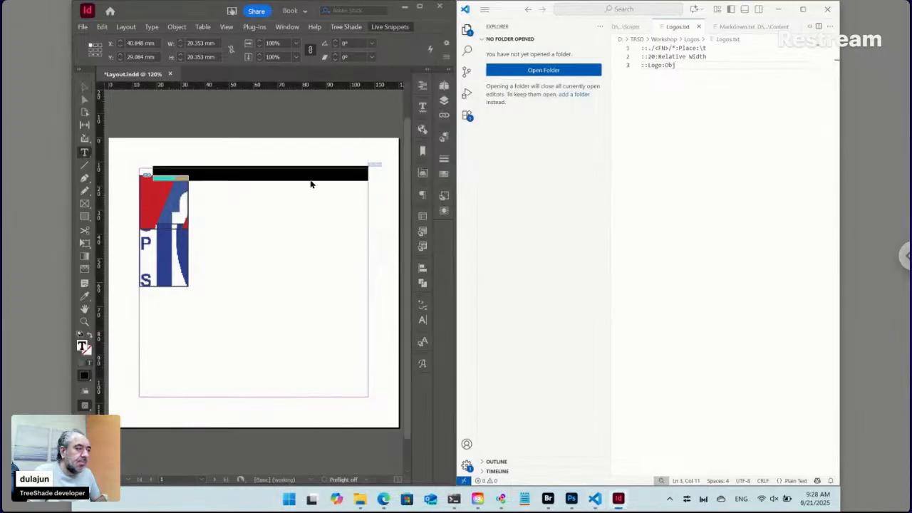
left_click(84, 86)
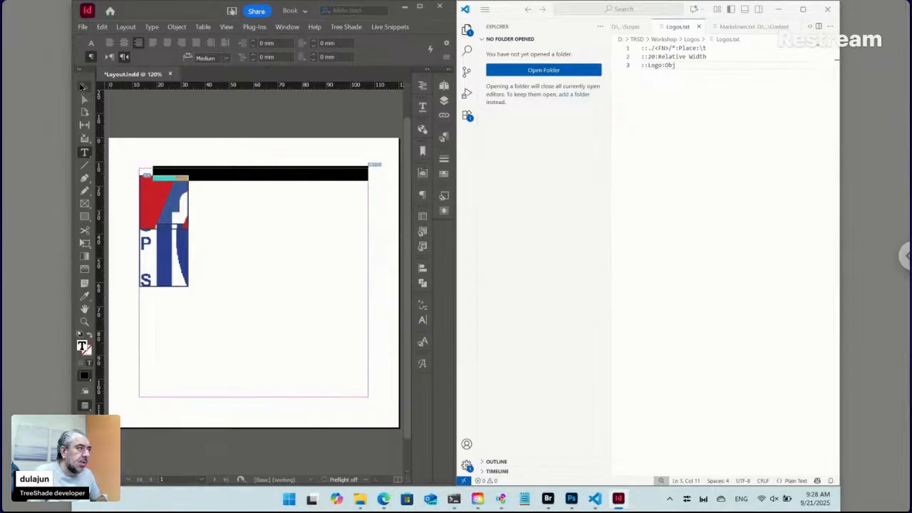
left_click(163, 200)
Select the logo image inside its frame and bring up the Logo object style's options
double_click(177, 189)
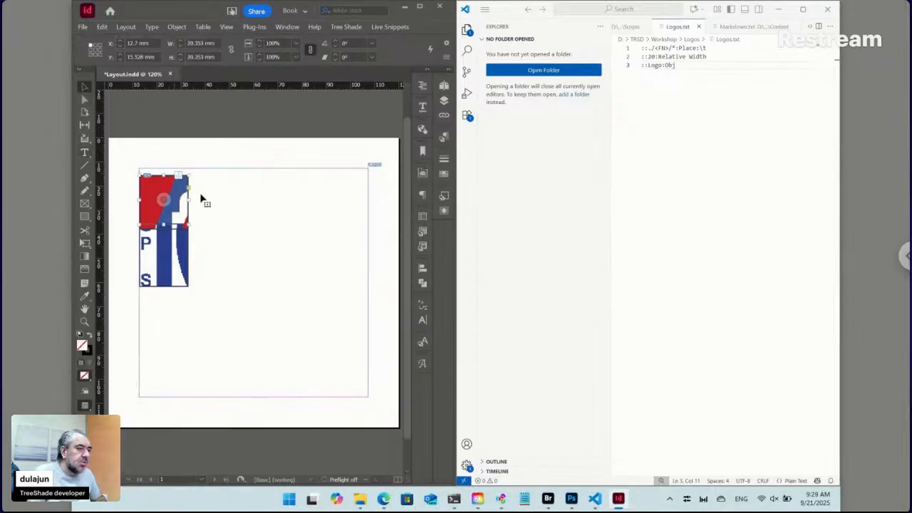
left_click(445, 197)
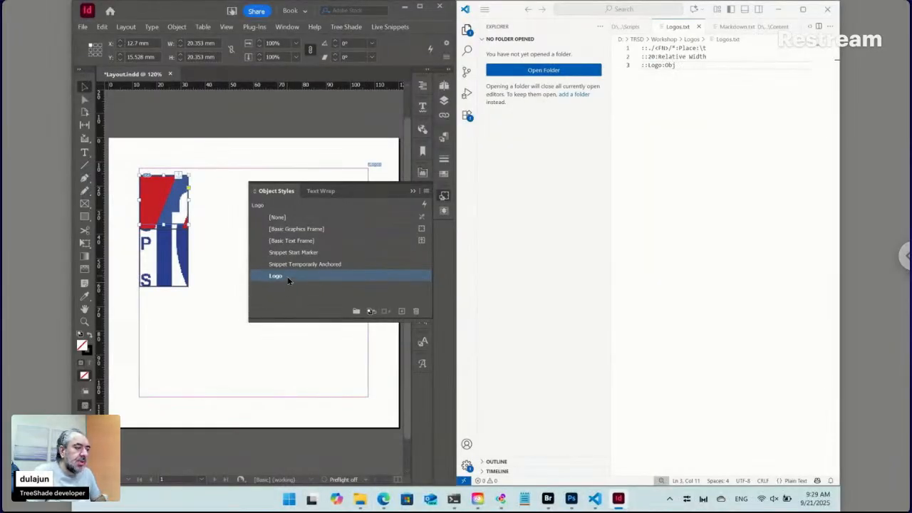
right_click(288, 277)
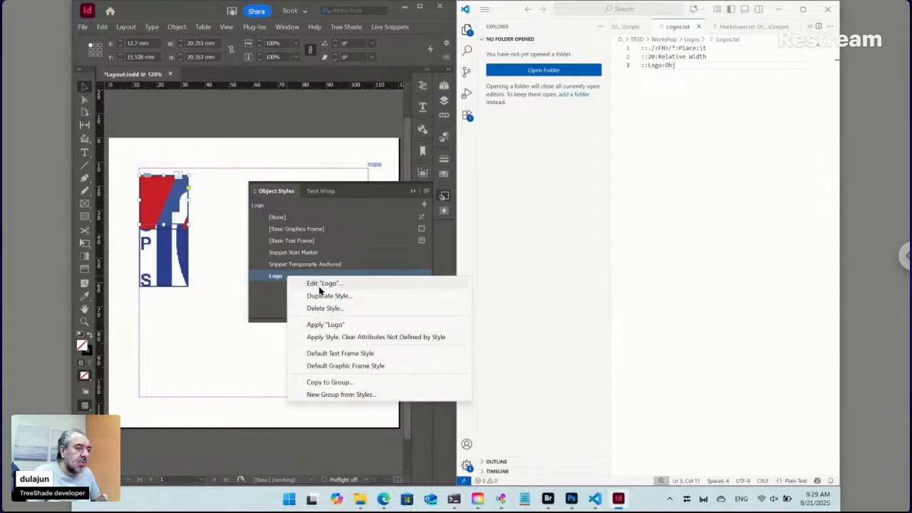
Edit the Logo object style to use Auto-Fit frame fitting with Fit Content Proportionally
left_click(319, 285)
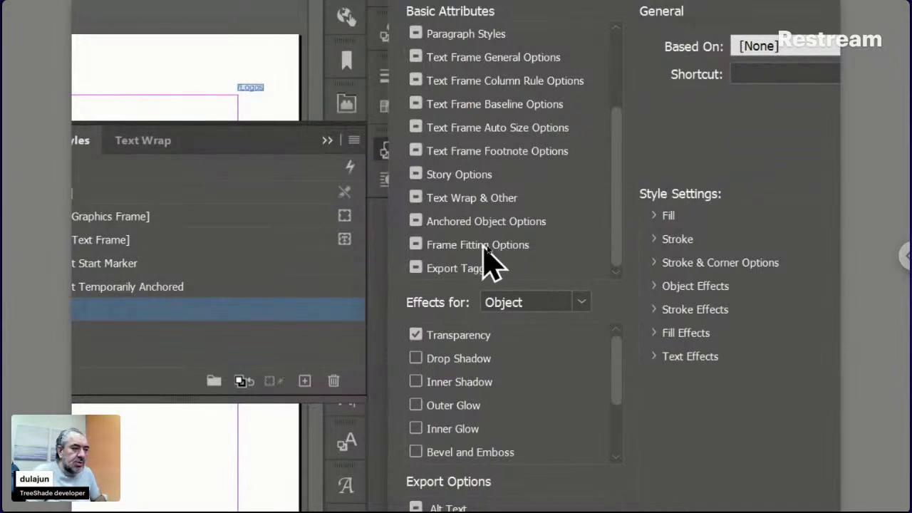
left_click(485, 246)
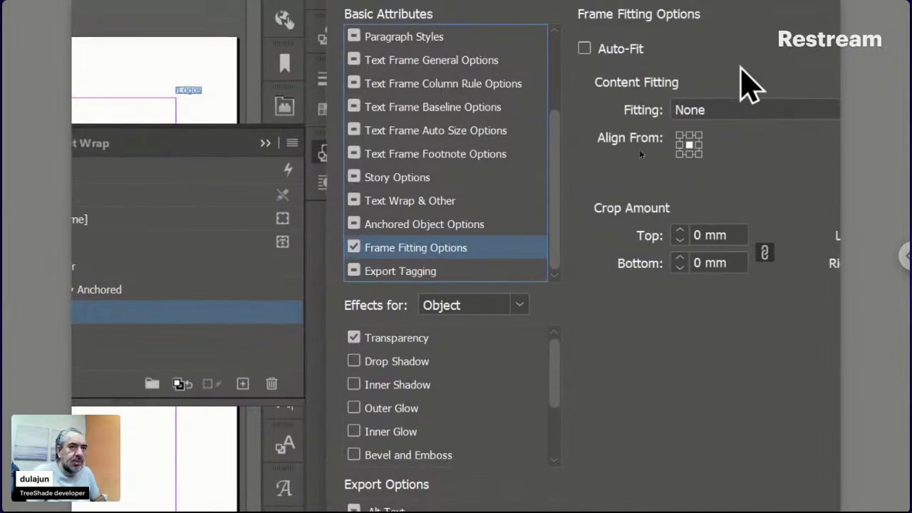
left_click(637, 50)
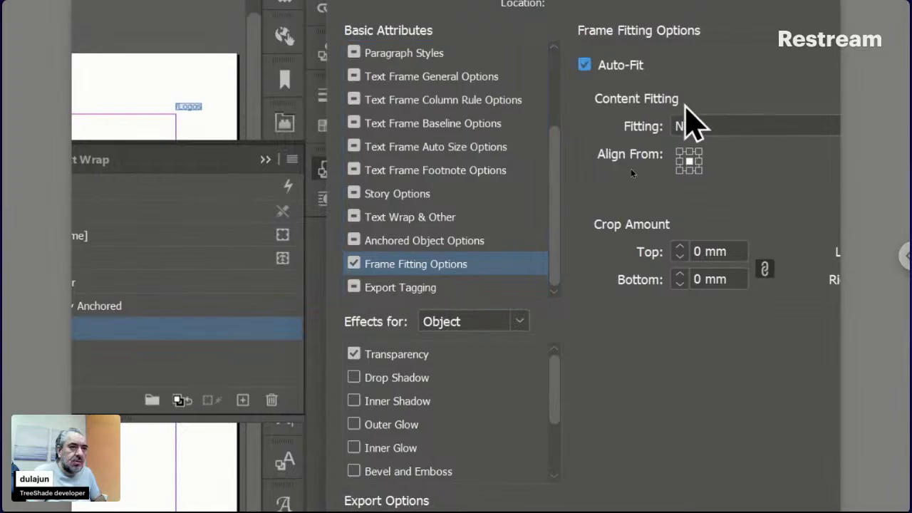
left_click(689, 126)
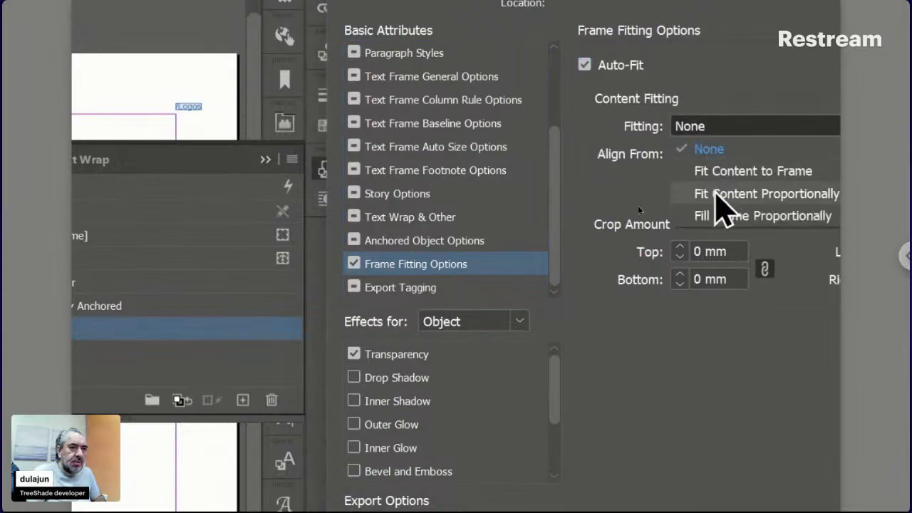
left_click(724, 194)
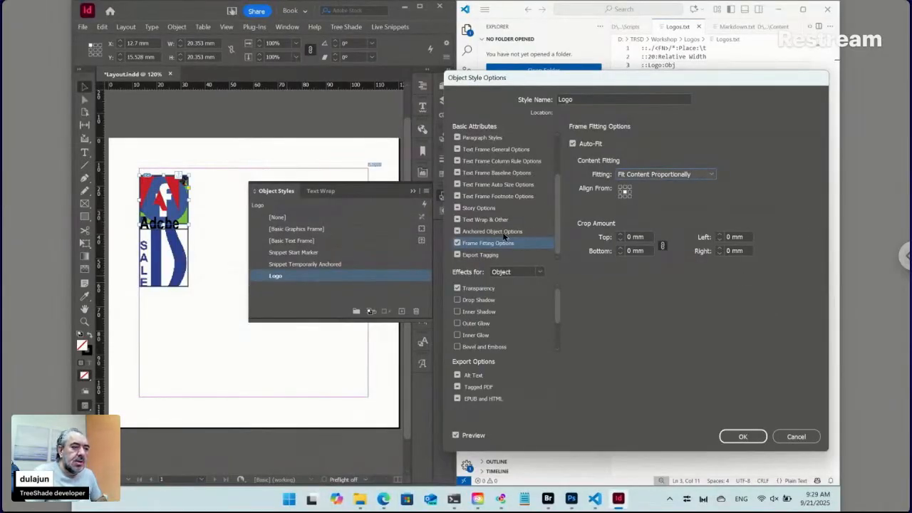
left_click(497, 232)
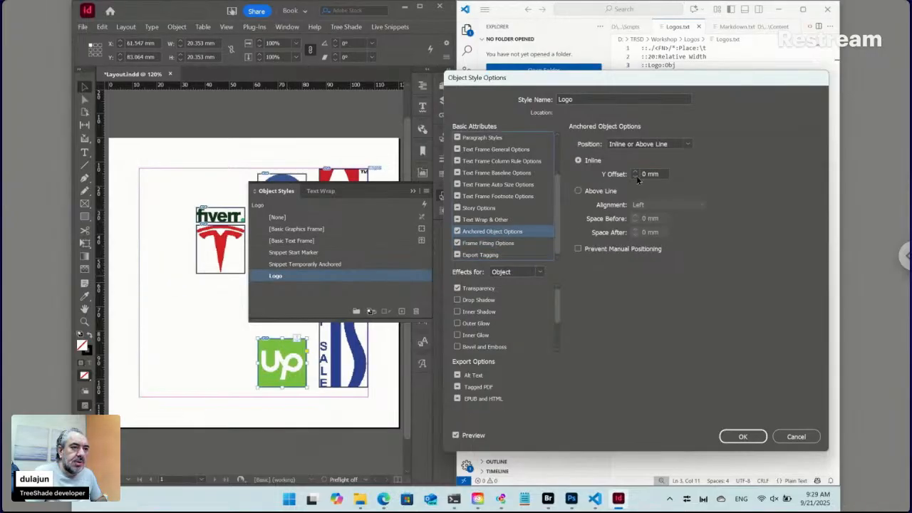
Set the Logo style's anchored position to Custom, X relative to Anchor Marker, and confirm
left_click(643, 147)
left_click(640, 168)
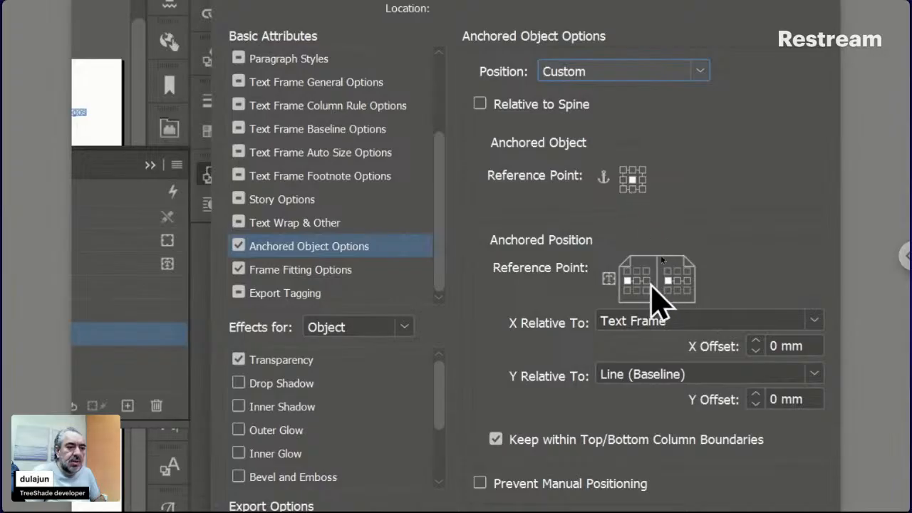
left_click(647, 334)
left_click(650, 345)
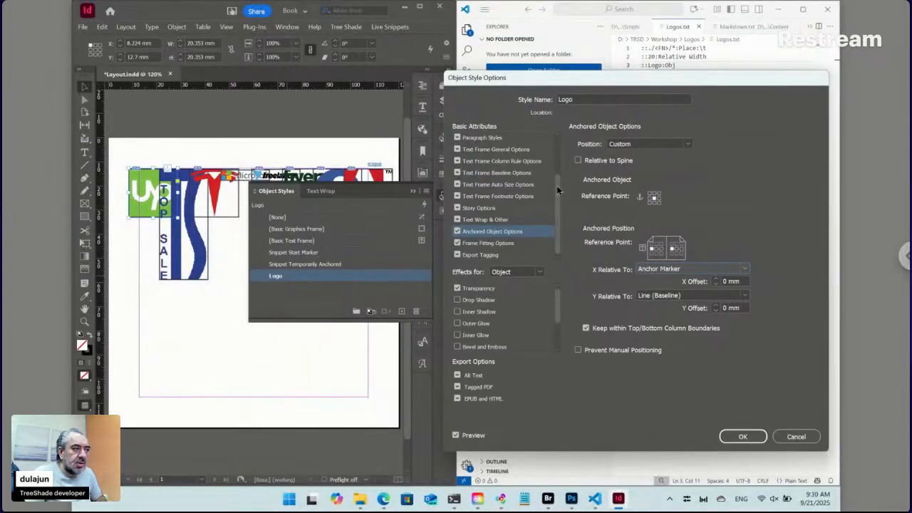
left_click_drag(557, 185, 558, 136)
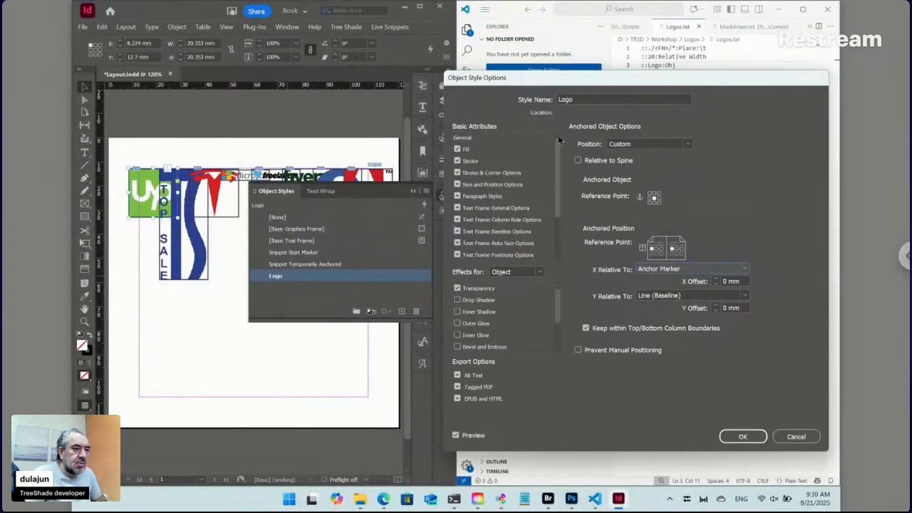
left_click(489, 162)
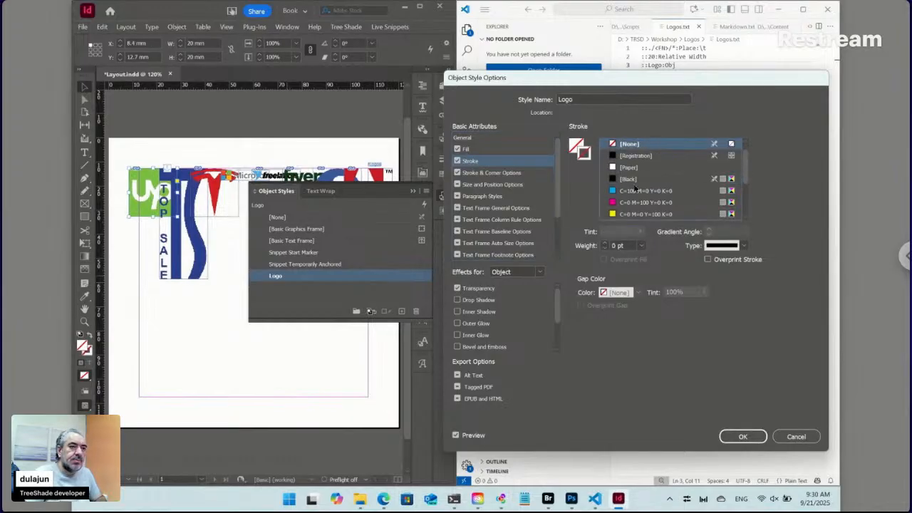
left_click(744, 435)
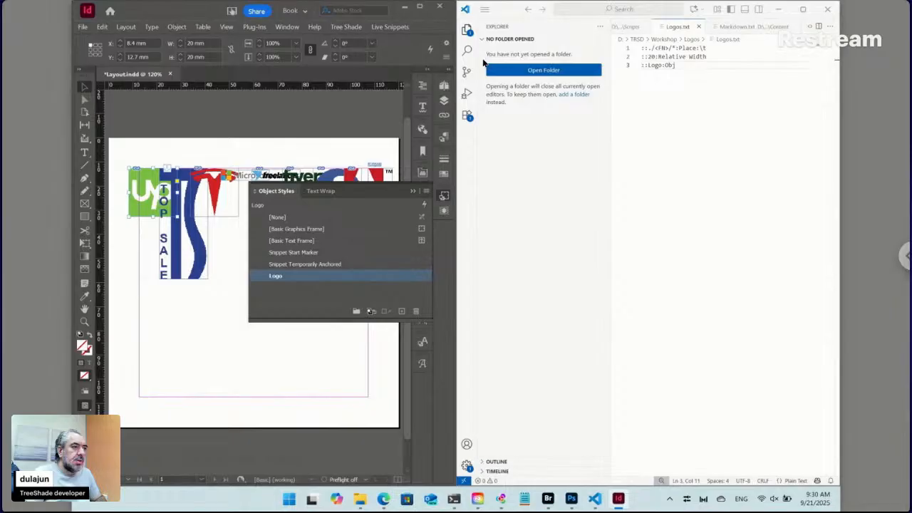
Close the Object Styles panel and update only the selected Live Snippet
left_click(444, 195)
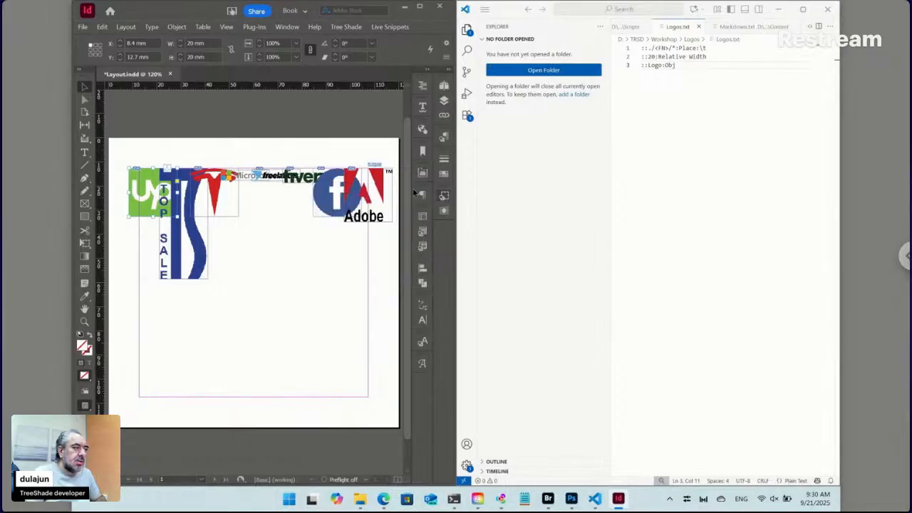
left_click(403, 27)
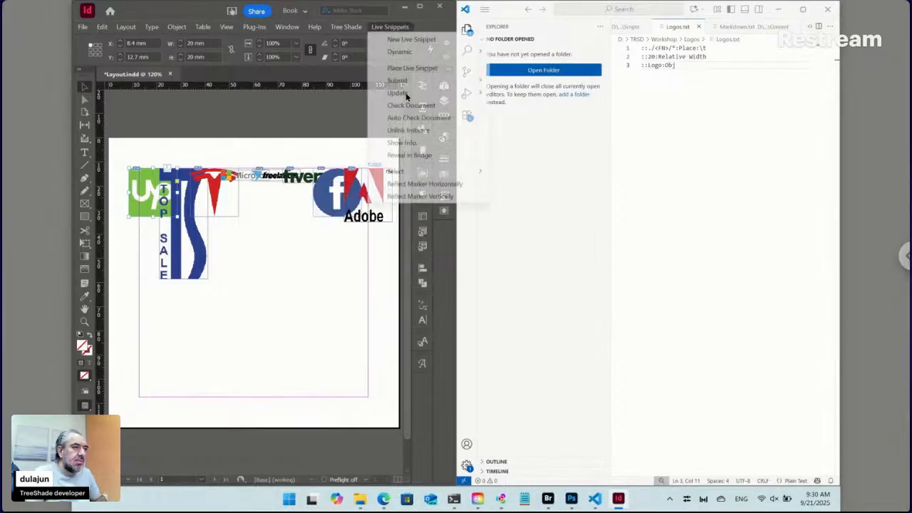
mouse_move(413, 93)
left_click(519, 94)
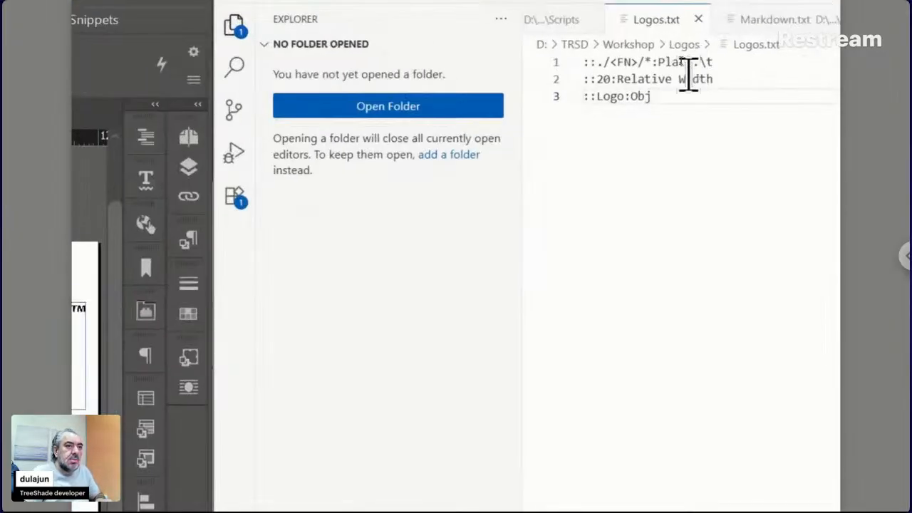
Replace width 20 and Relative Width on line 2 of Logos.txt with ::400:Area, then save
double_click(604, 79)
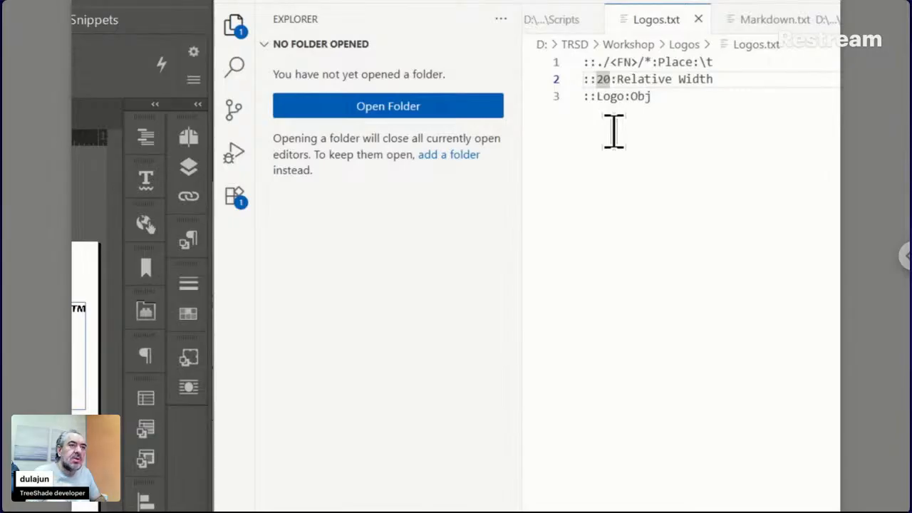
key("shift+Left")
key("shift+Left")
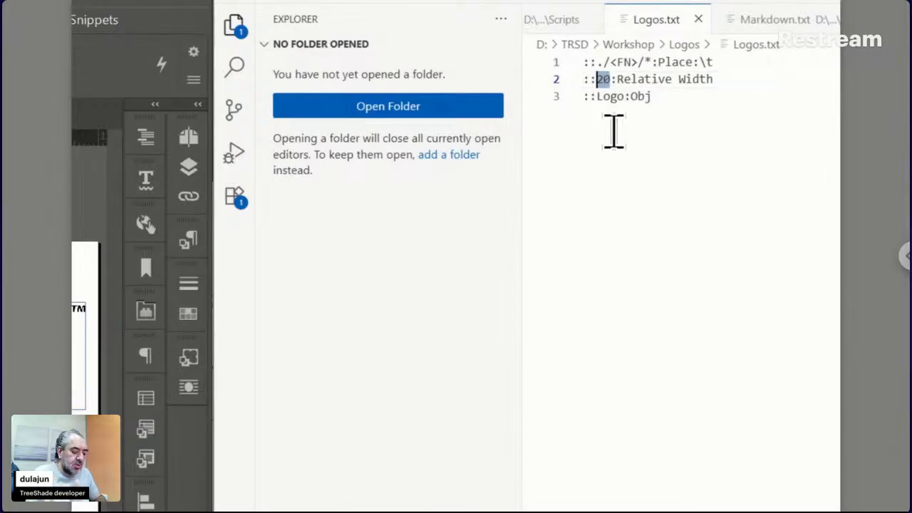
type("400")
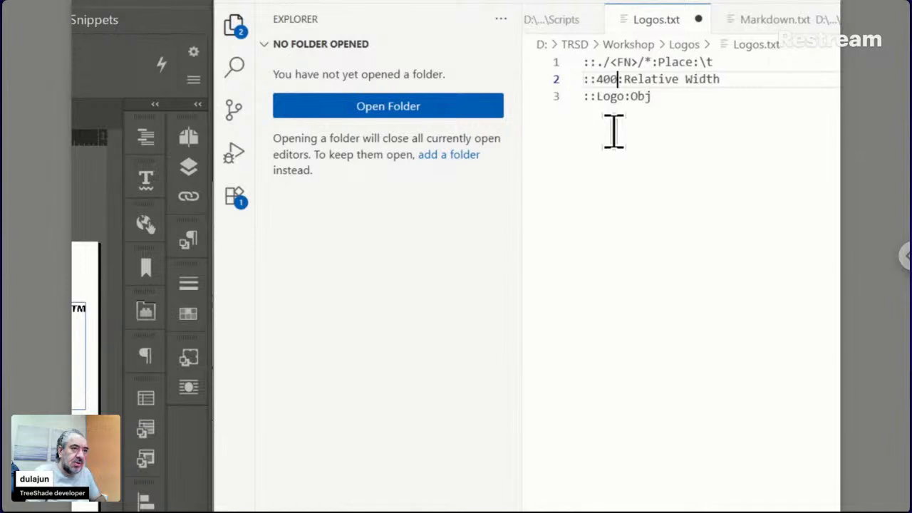
key("Right")
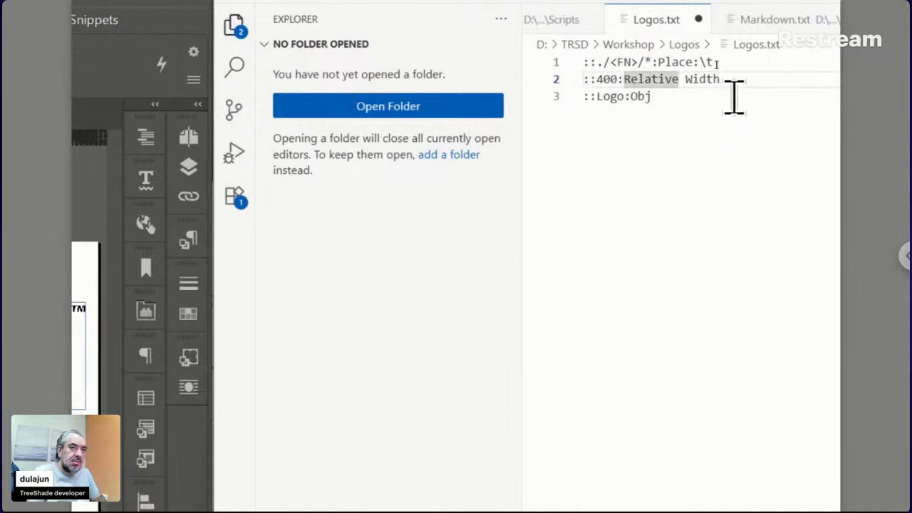
left_click(721, 79, "shift")
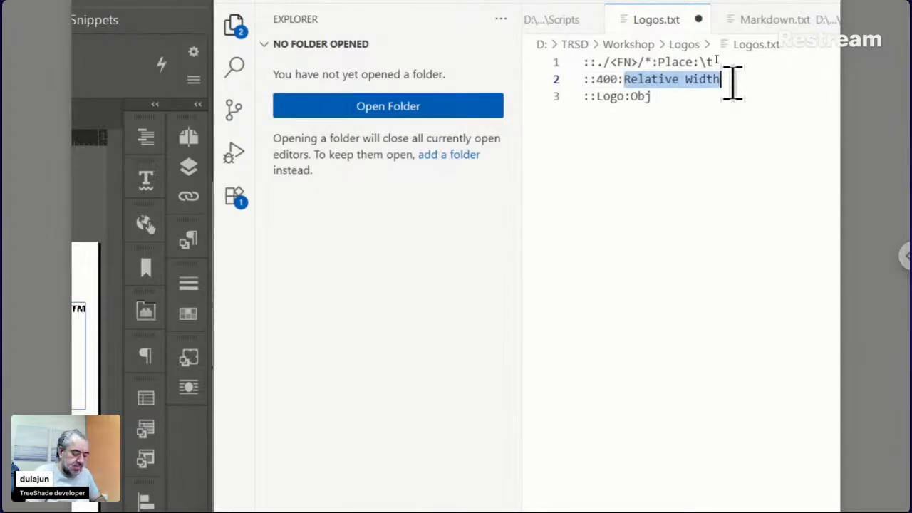
type("Area")
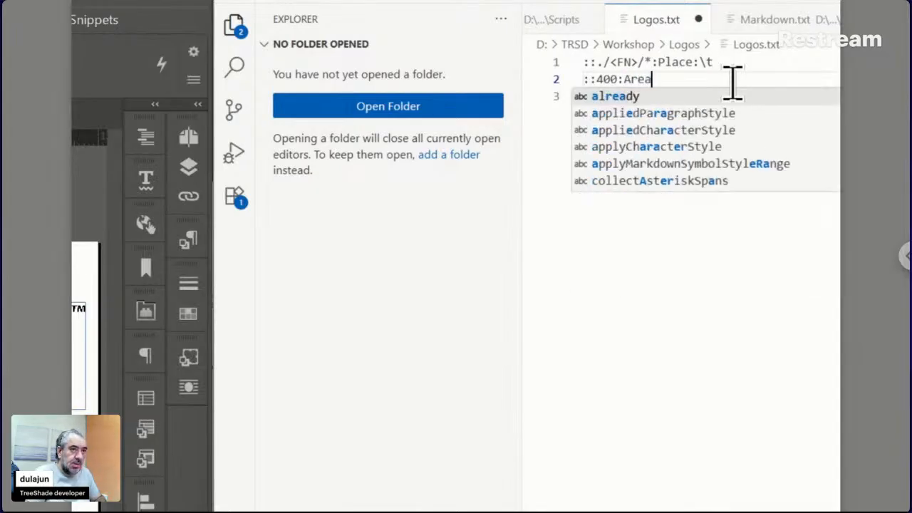
key("Left")
key("Left")
key("Left")
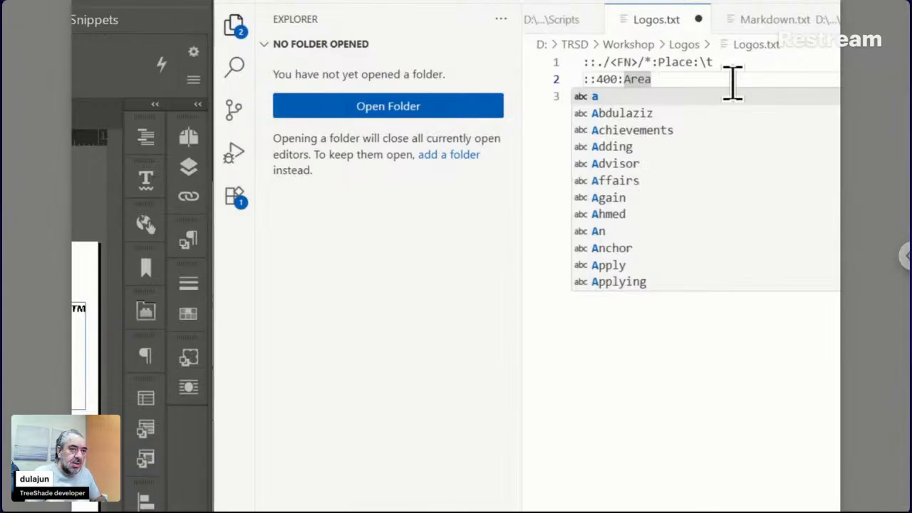
key("Escape")
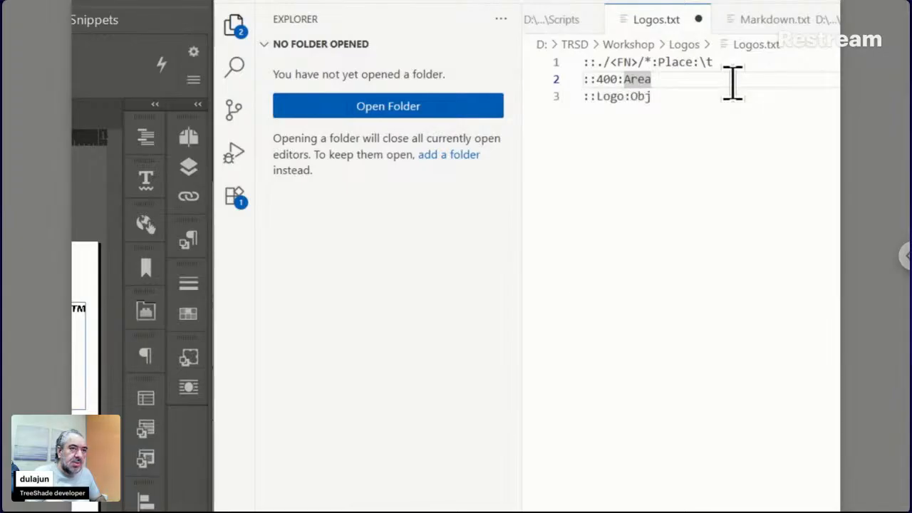
key("shift+Right")
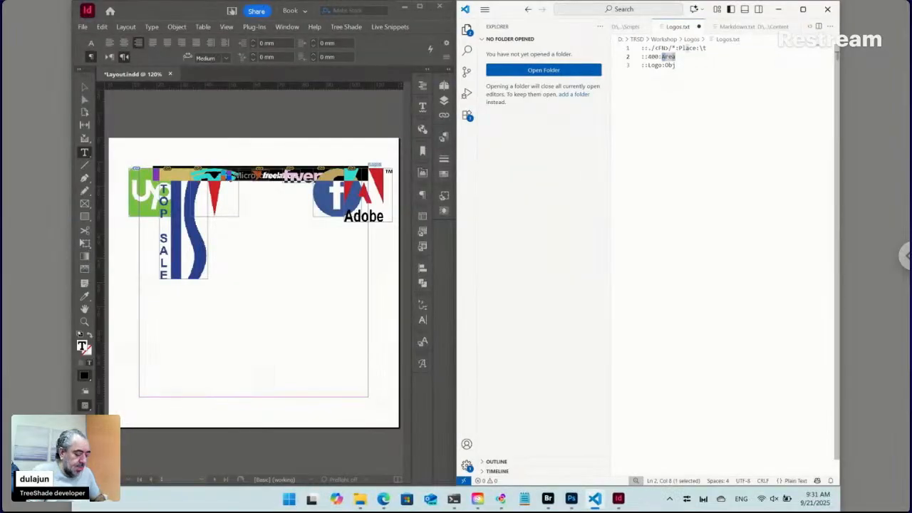
key("ctrl+s")
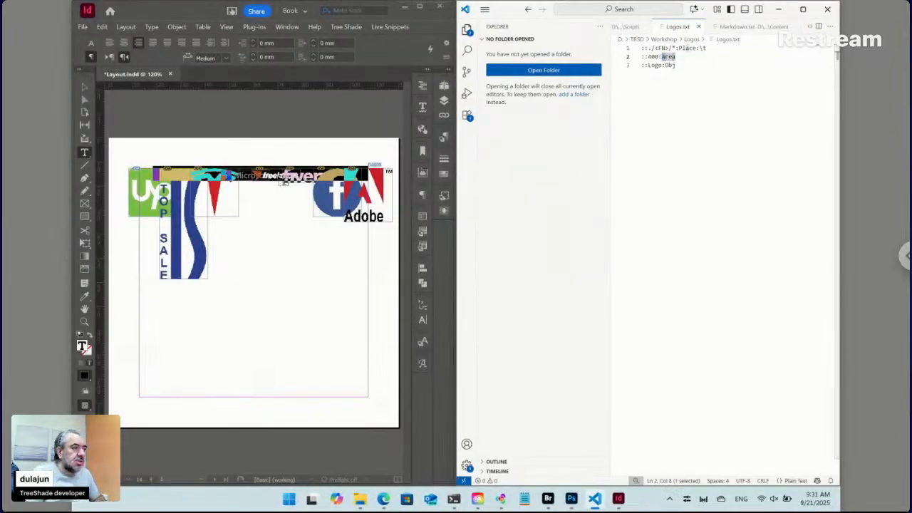
Update the selected logo Live Snippet with the new 400 Area sizing and open the Tabs panel
left_click(84, 88)
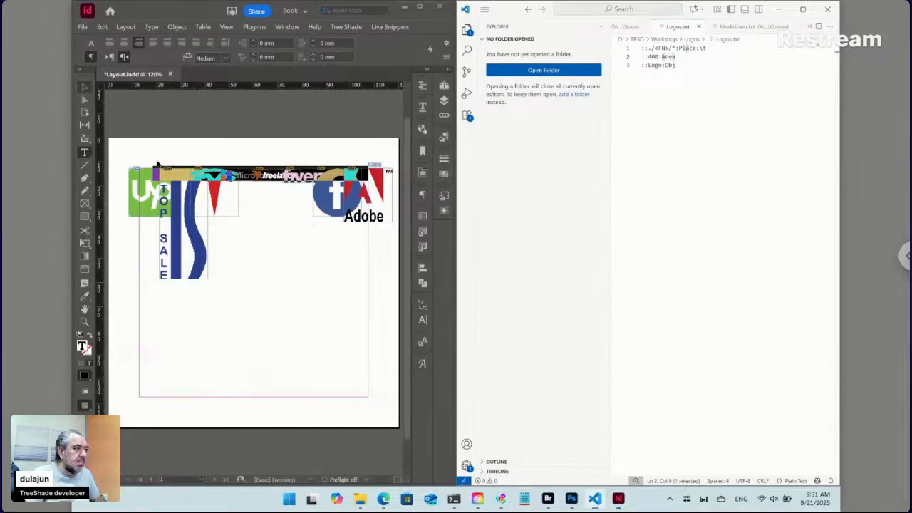
left_click(156, 164)
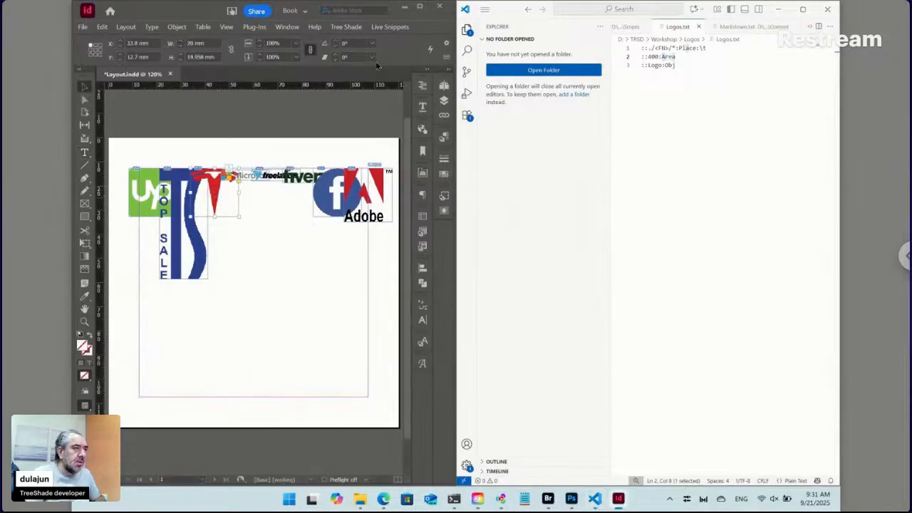
left_click(397, 26)
mouse_move(467, 92)
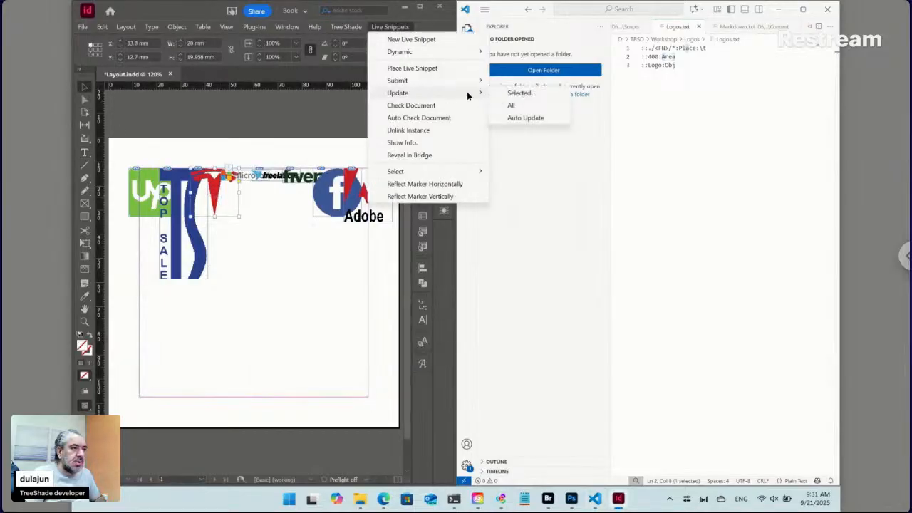
left_click(520, 94)
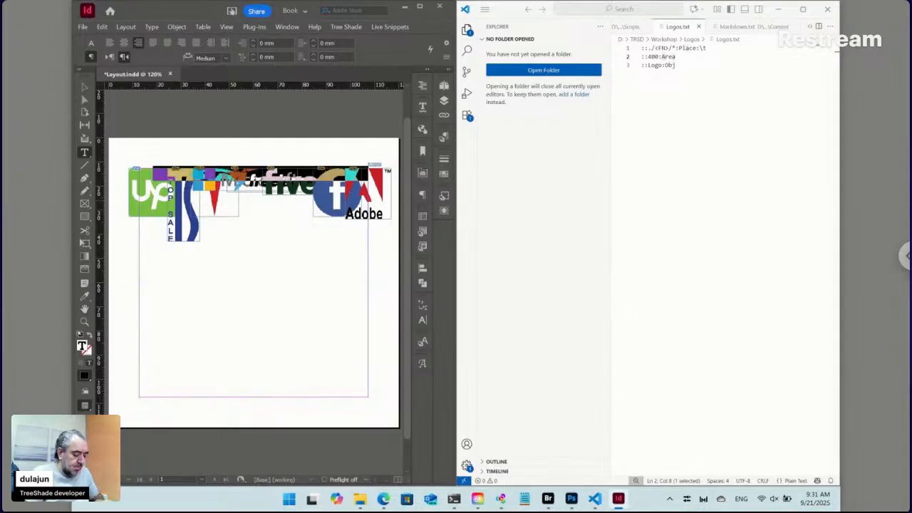
key("ctrl+shift+t")
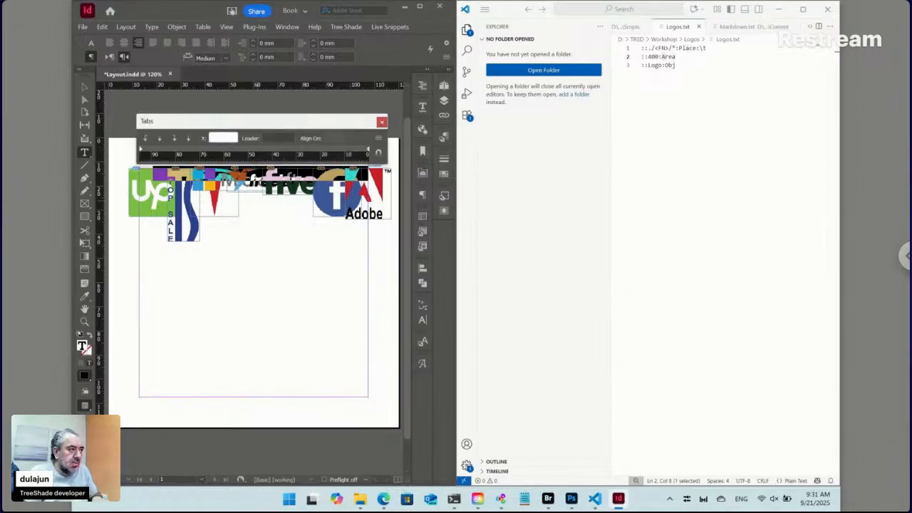
Place the cursor in the logo text and show Paragraph Styles beside the raised Tabs panel
left_click(422, 320)
left_click(423, 322)
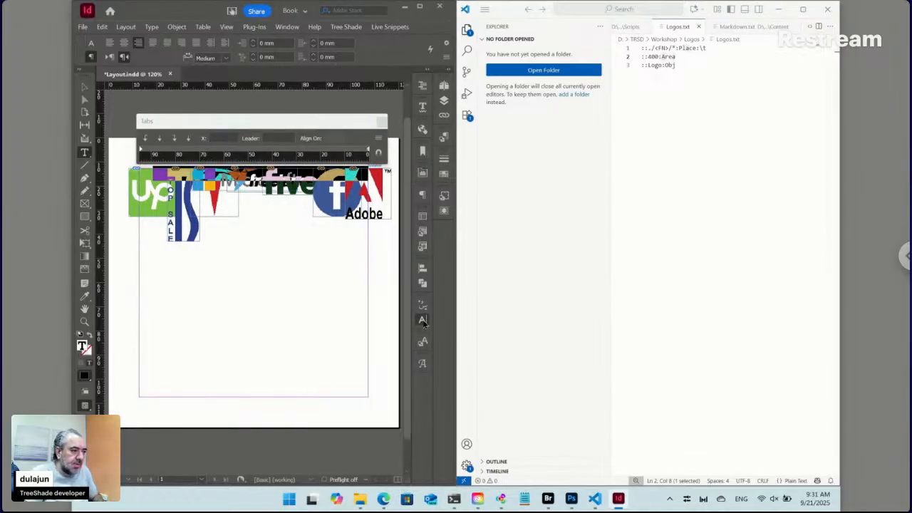
left_click(218, 122)
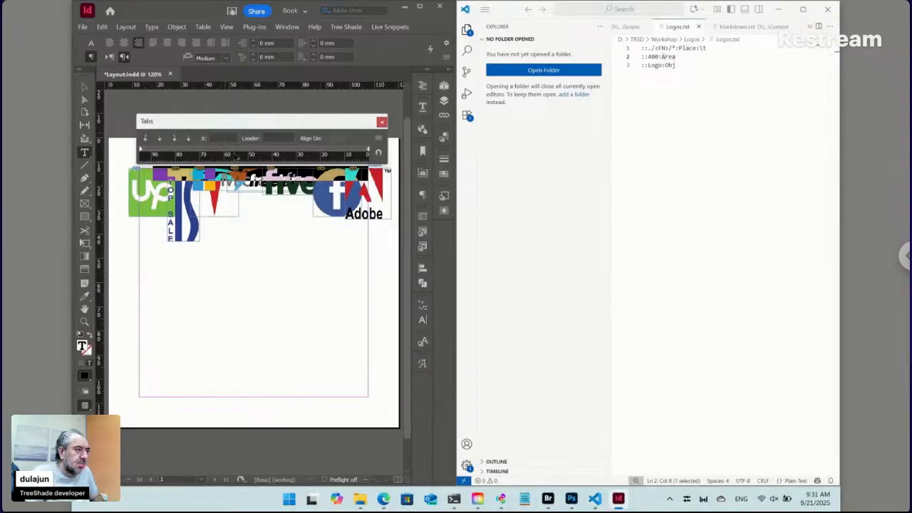
left_click(260, 201)
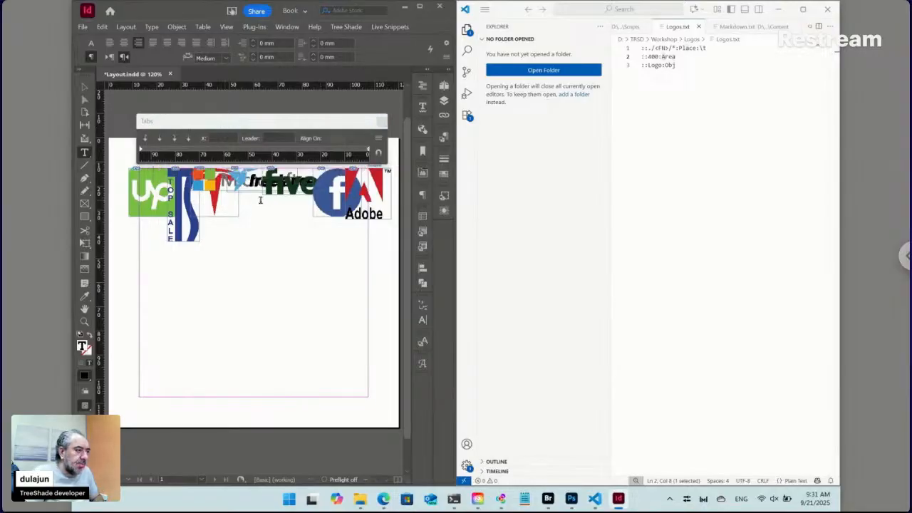
left_click(443, 138)
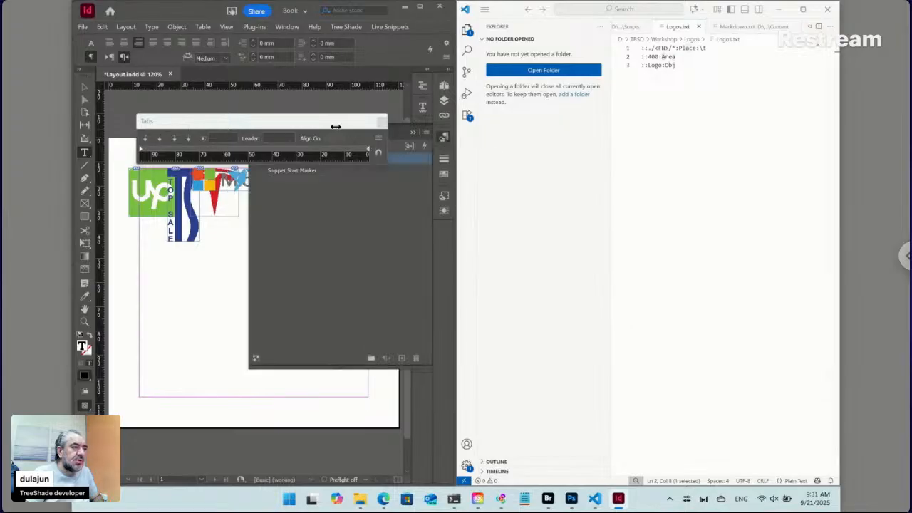
left_click_drag(335, 126, 337, 72)
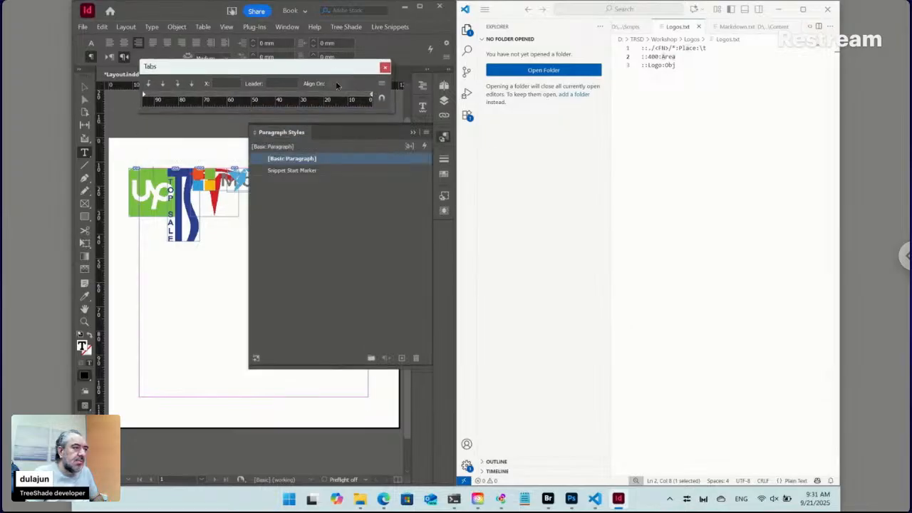
Create a new paragraph style named Logos from the logo line
left_click(424, 133)
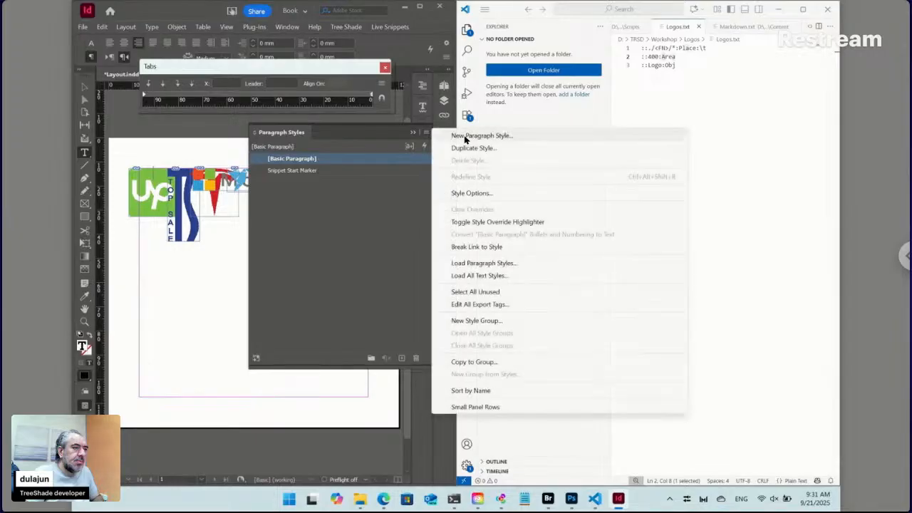
left_click(465, 137)
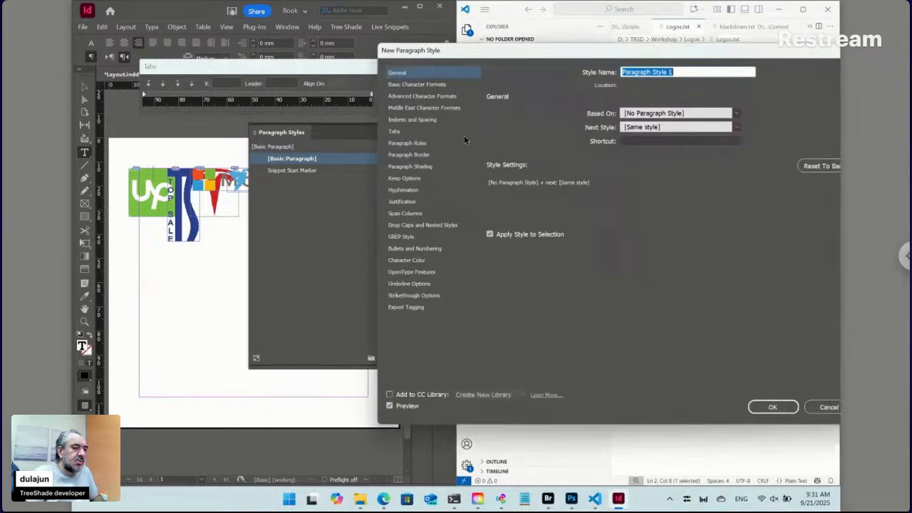
type("ogos")
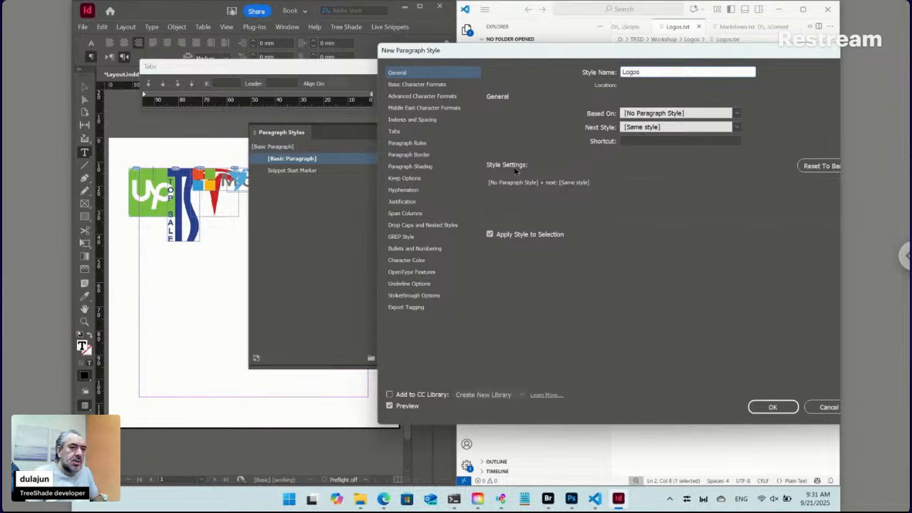
left_click(759, 403)
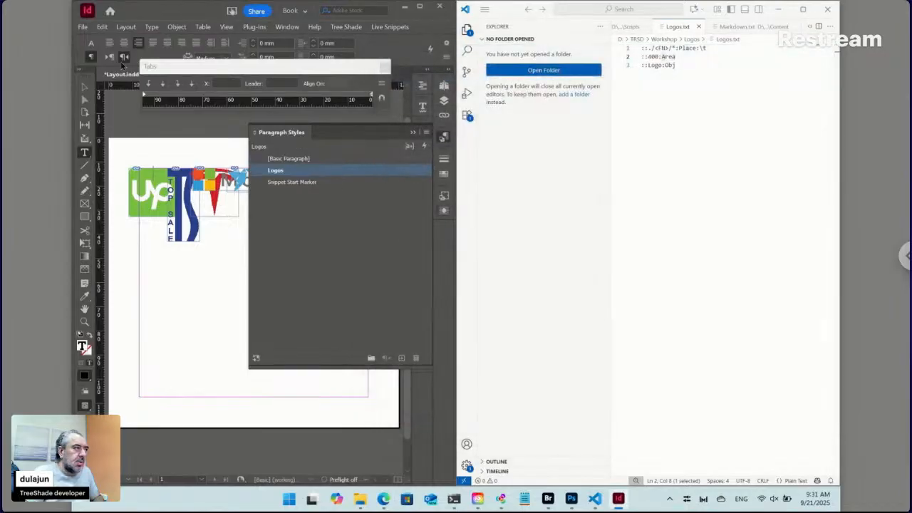
Make the logo paragraph run left-to-right and clear the overrides on the Logos style
left_click(106, 57)
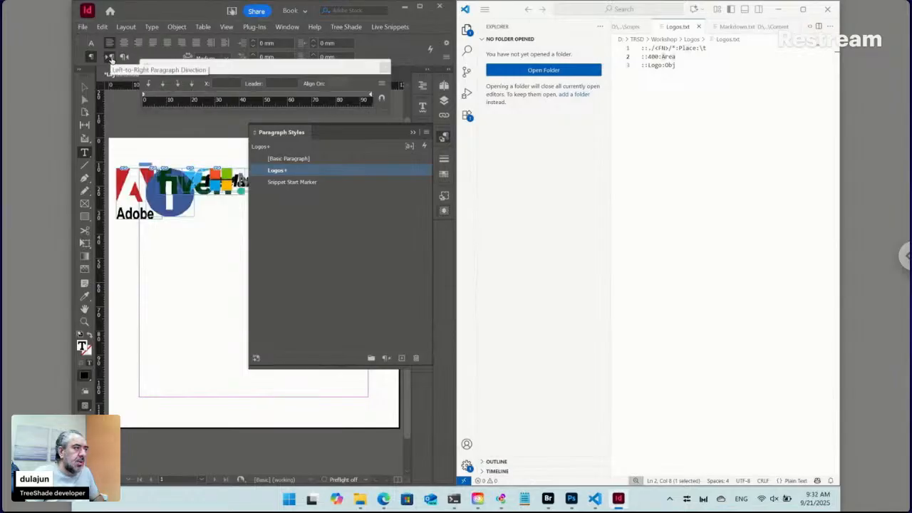
left_click(91, 43)
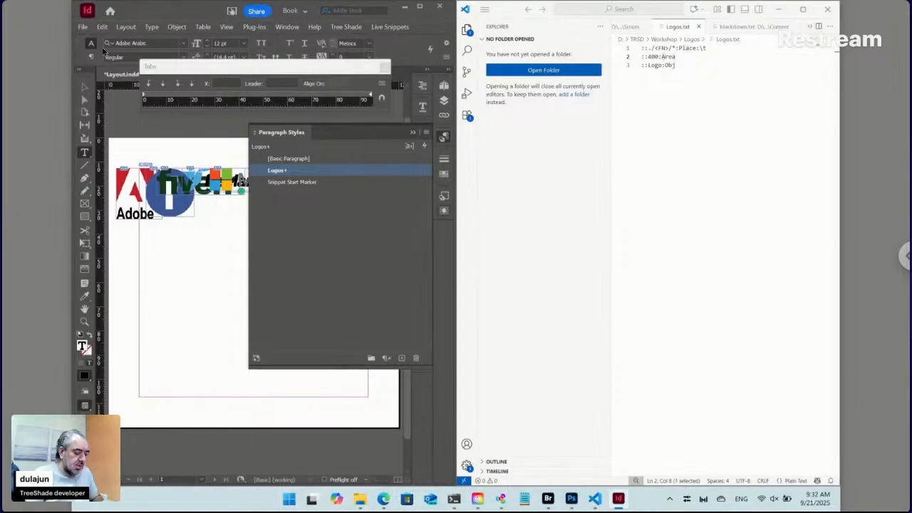
left_click(386, 358)
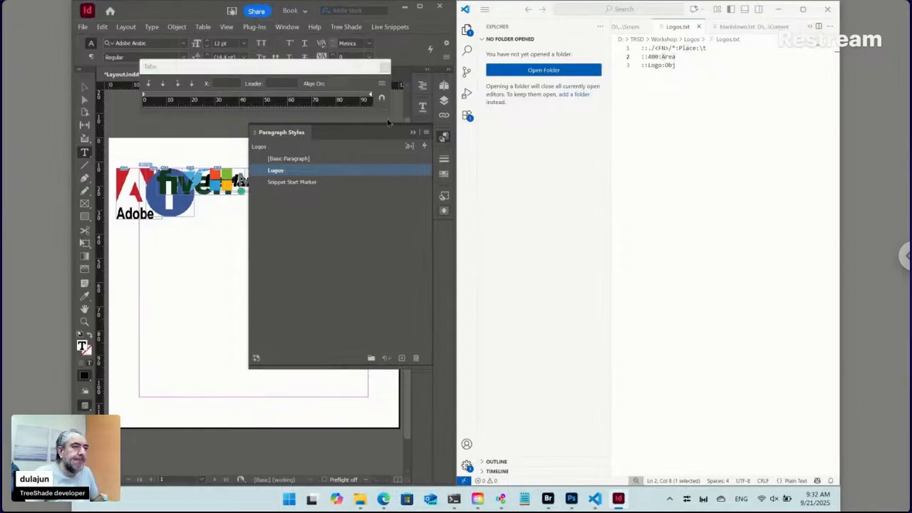
Set the logo text frame width to 1000 mm and return to the Type tool
left_click(444, 137)
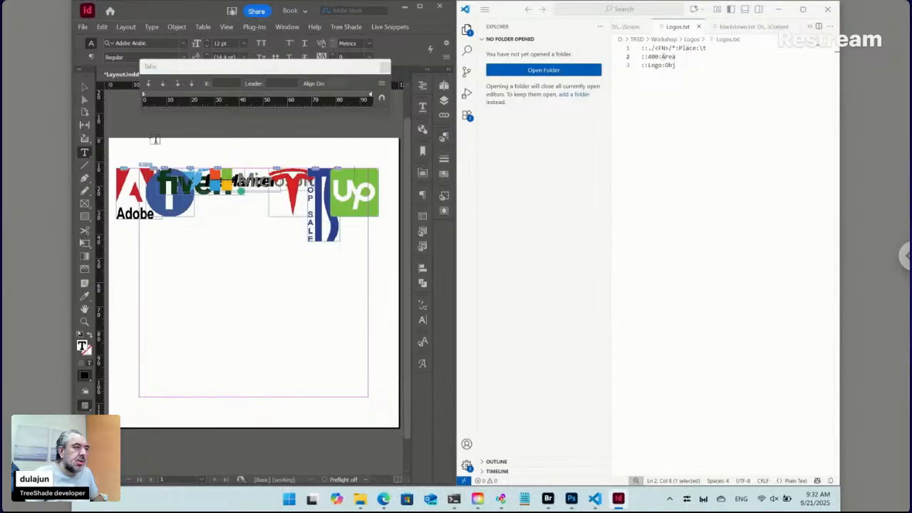
left_click(84, 86)
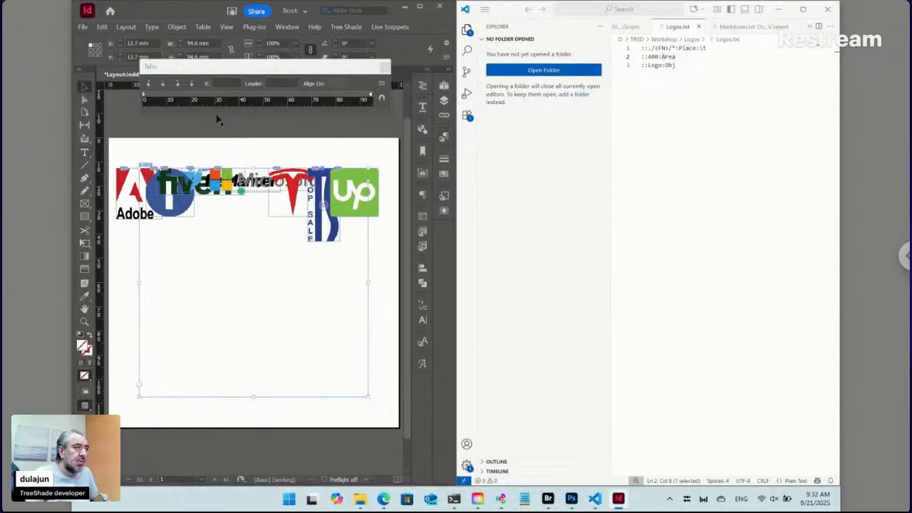
left_click(172, 44)
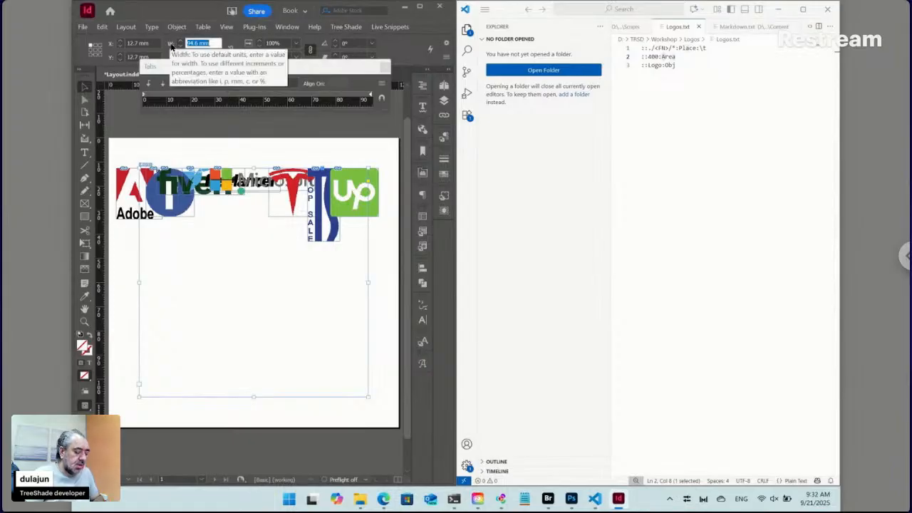
type("18")
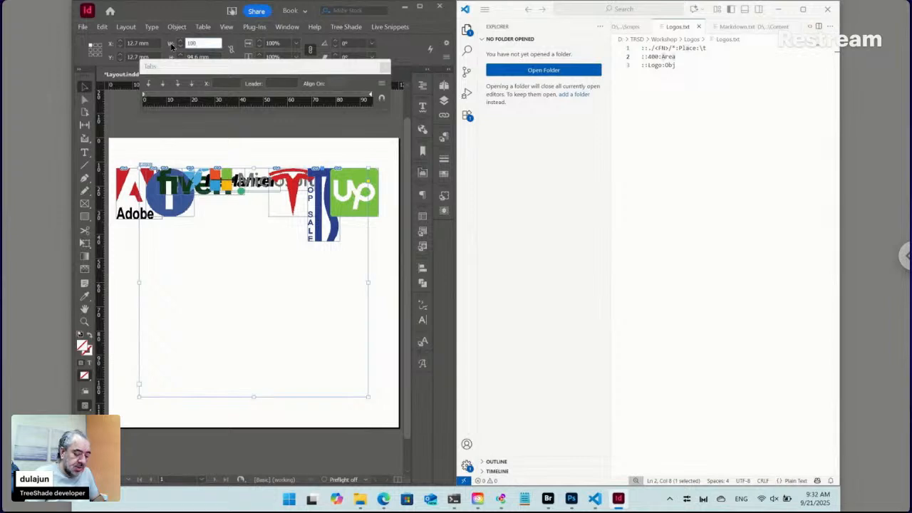
type("00")
key("Return")
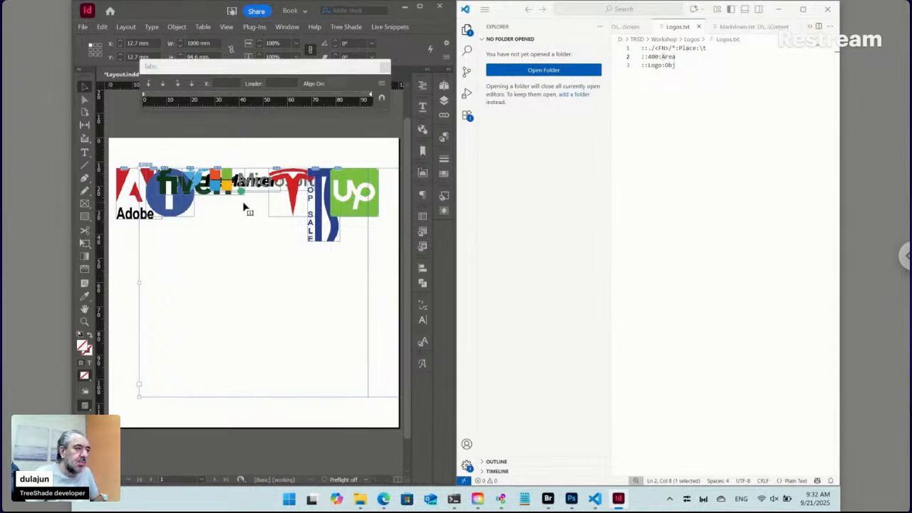
key("t")
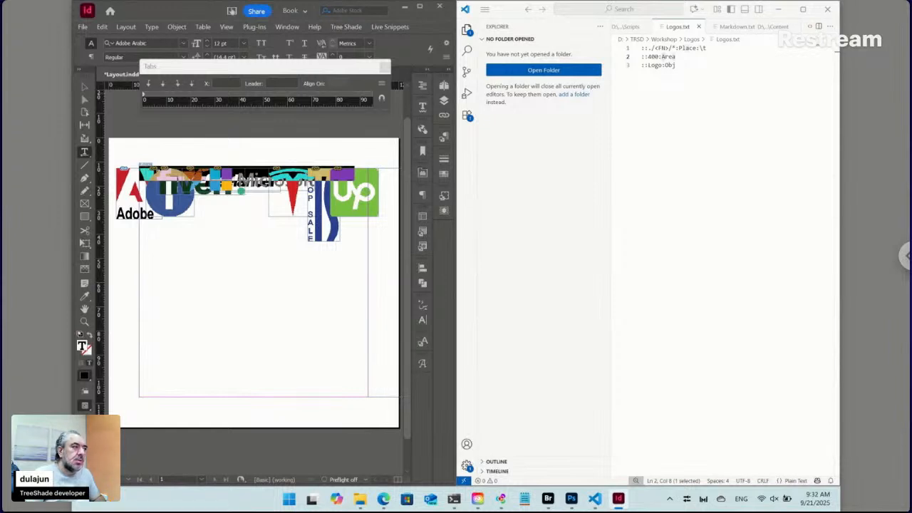
left_click(196, 94)
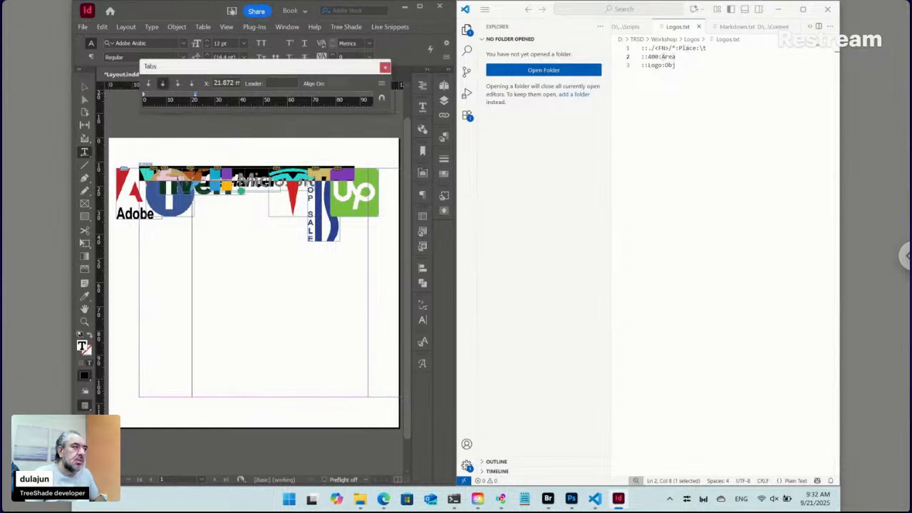
Set the tab stop to 40 mm and repeat it across the logo line
double_click(222, 83)
type("40")
key("Return")
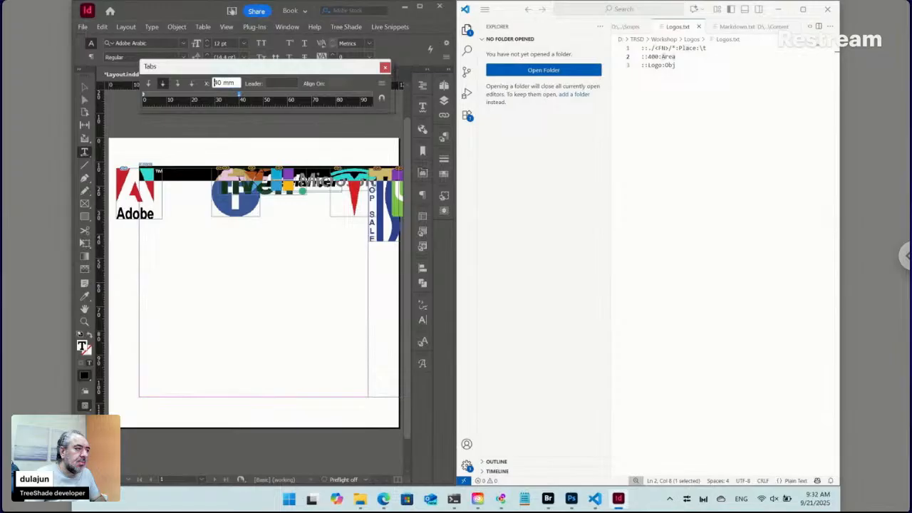
key("Return")
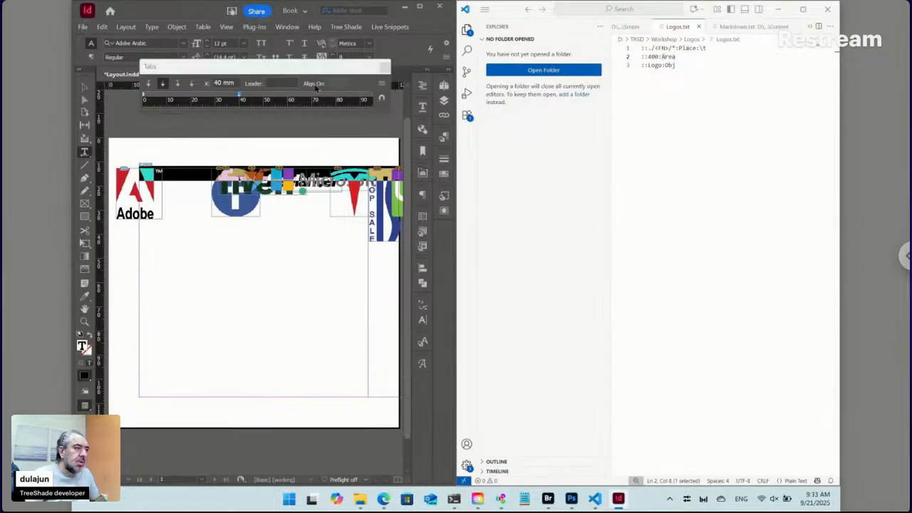
left_click(381, 84)
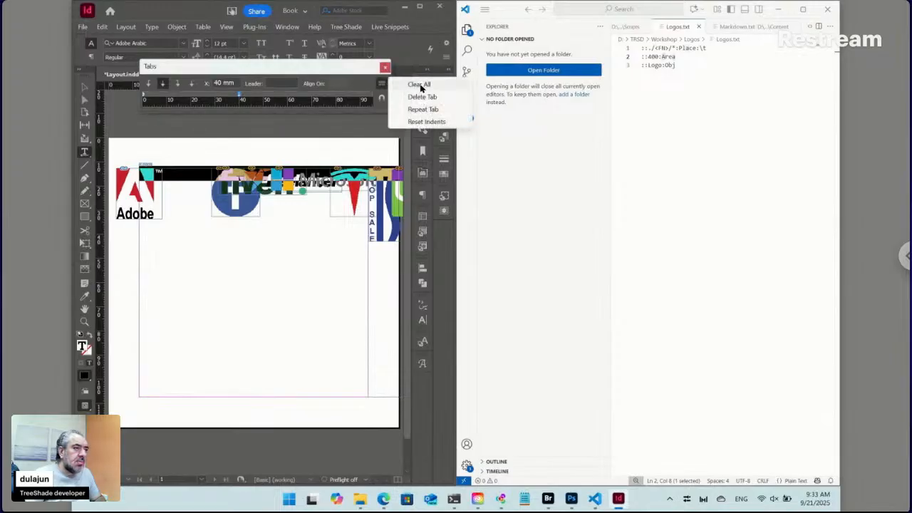
left_click(427, 110)
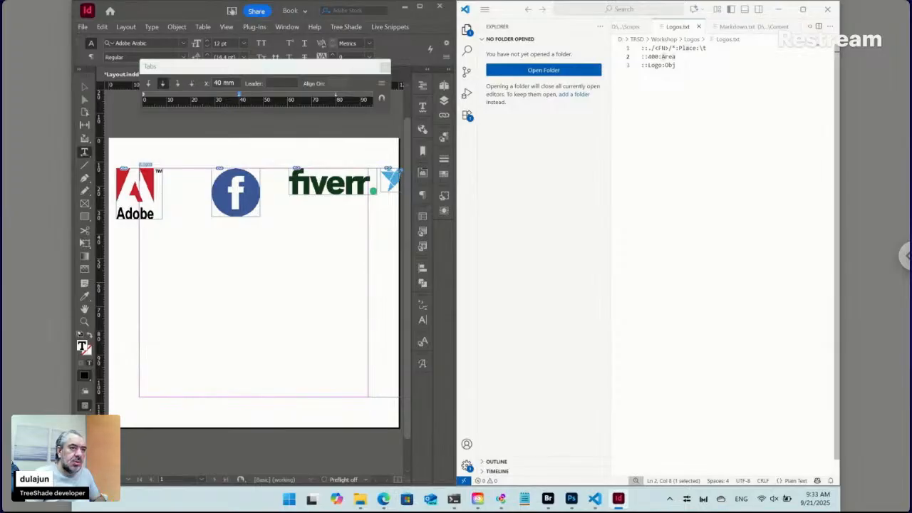
left_click_drag(658, 56, 648, 56)
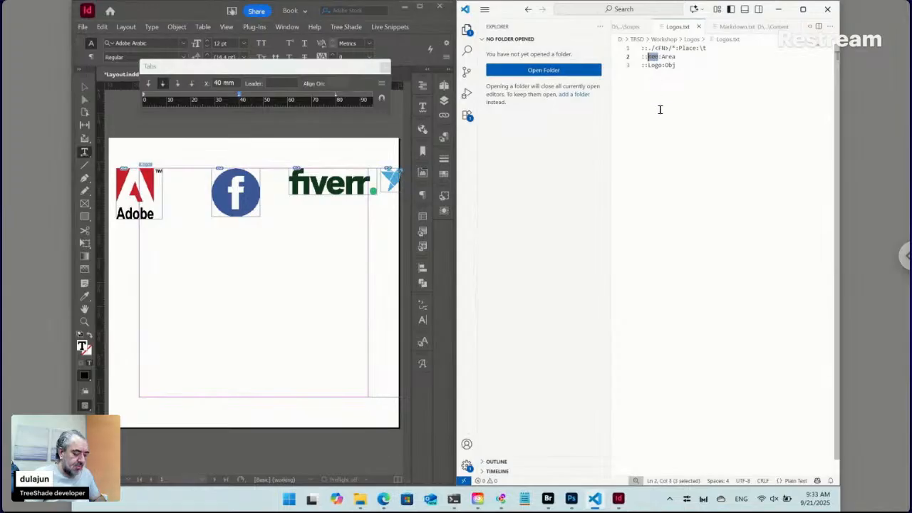
Change the logo area in Logos.txt to 225, save, and update the selected Live Snippets in InDesign
type("225")
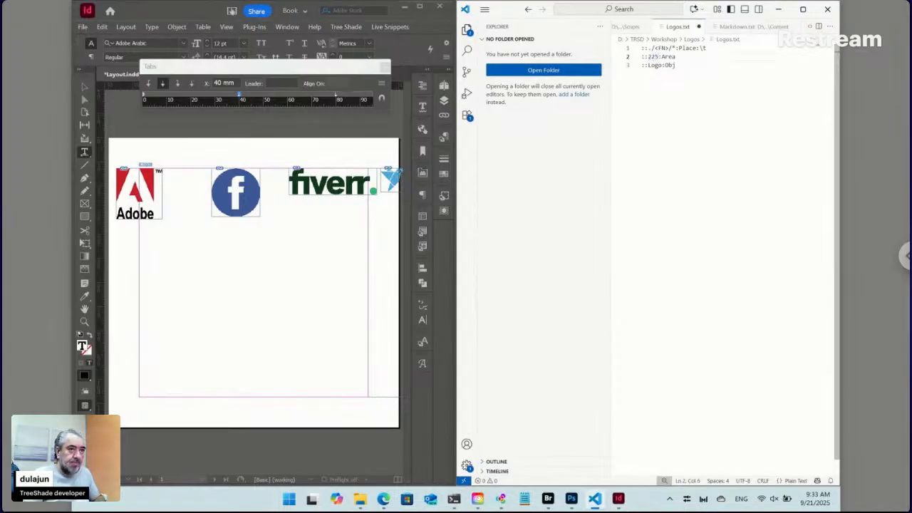
key("ctrl+s")
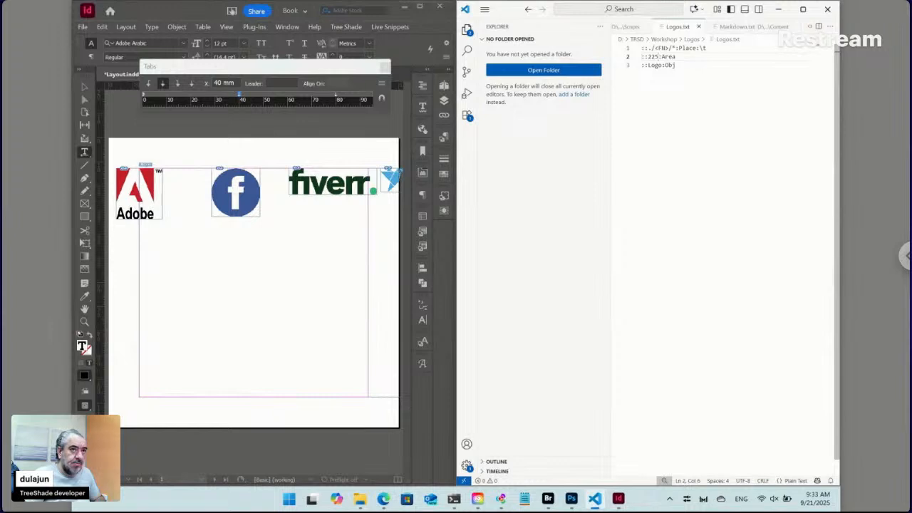
left_click(198, 177)
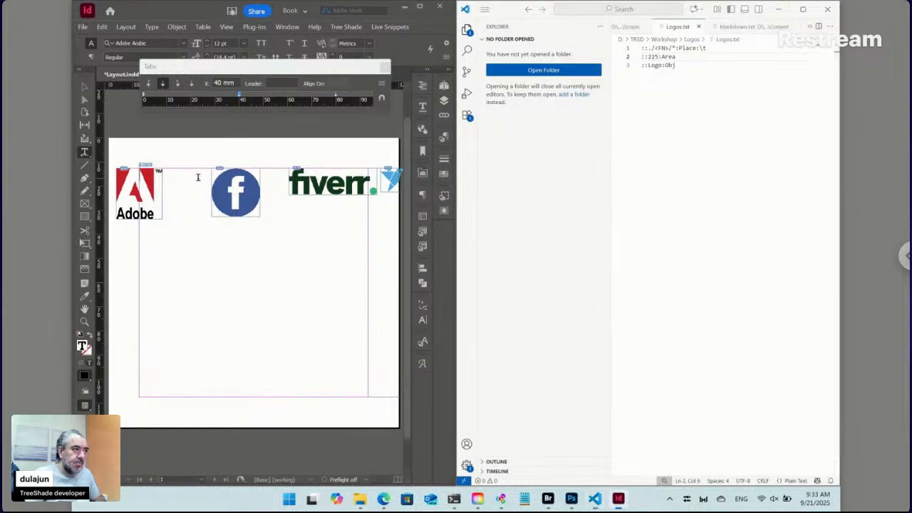
left_click(390, 27)
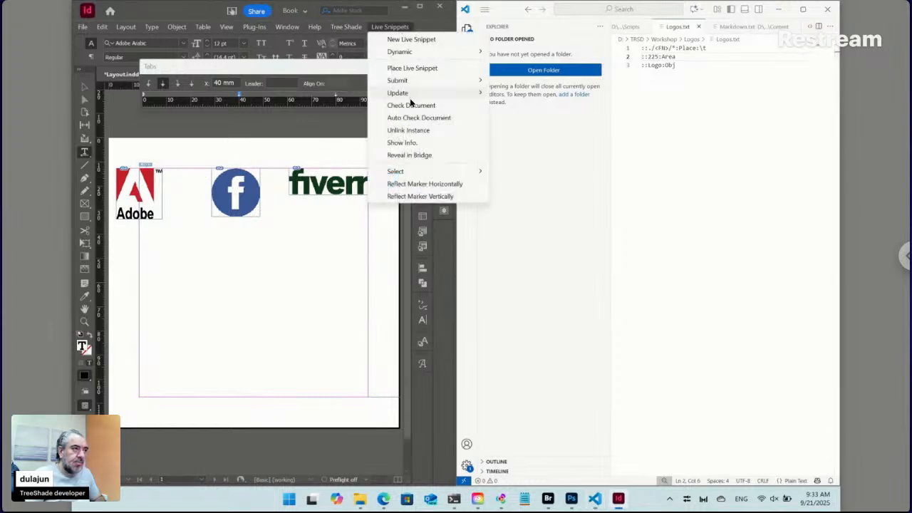
mouse_move(471, 97)
left_click(518, 94)
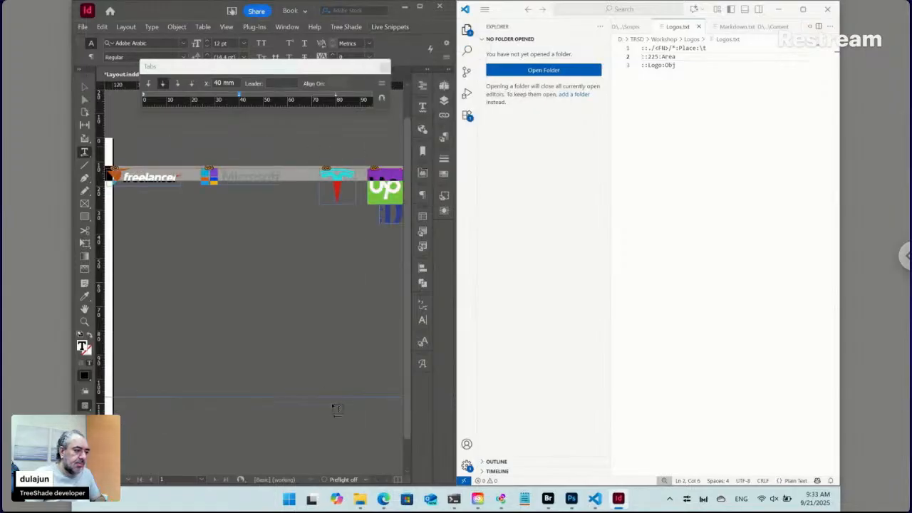
Pan the page so the resized logos, including Adobe, are fully visible
left_click(84, 87)
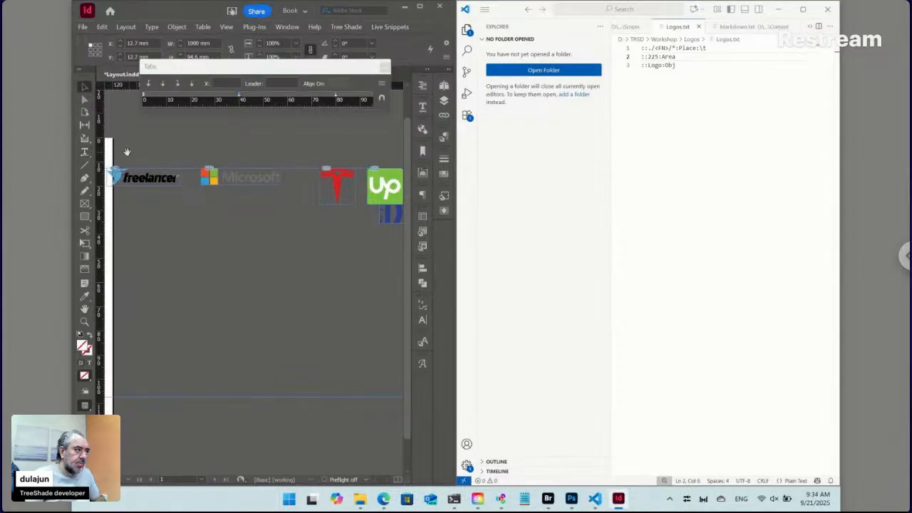
left_click_drag(126, 152, 304, 179)
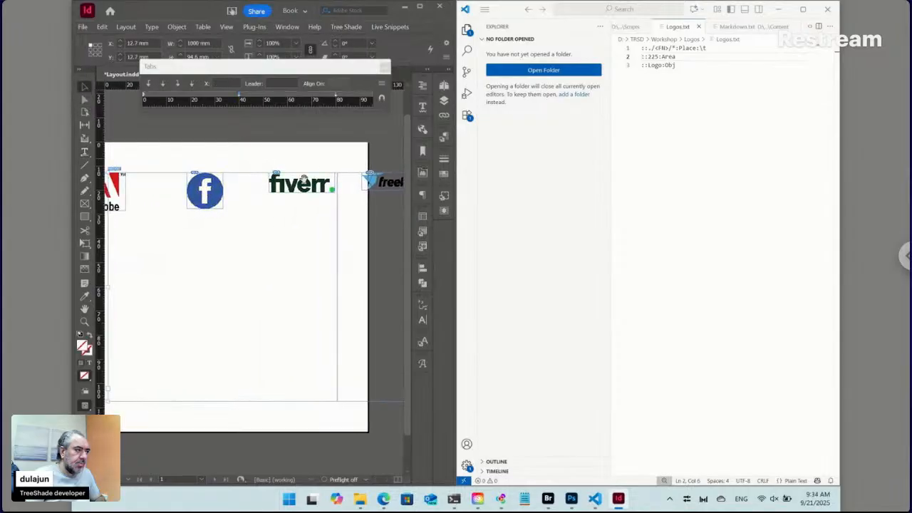
left_click_drag(197, 236, 271, 238)
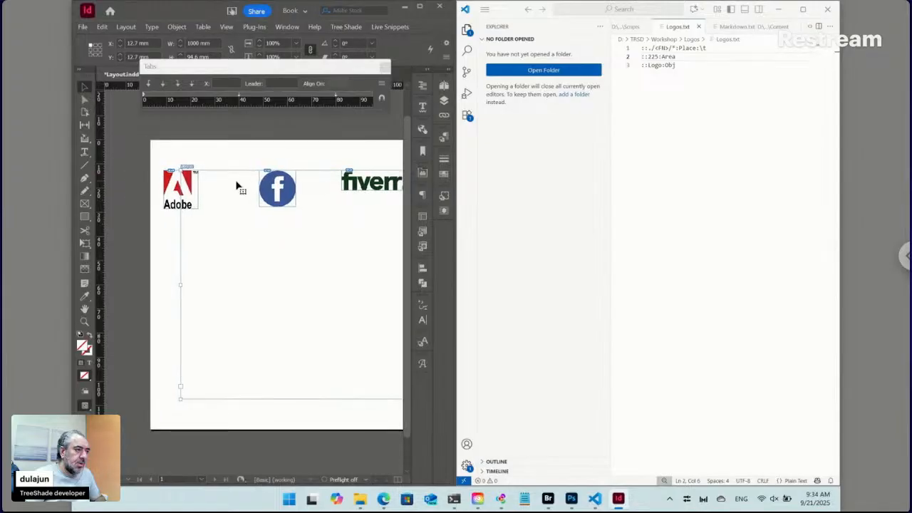
key("t")
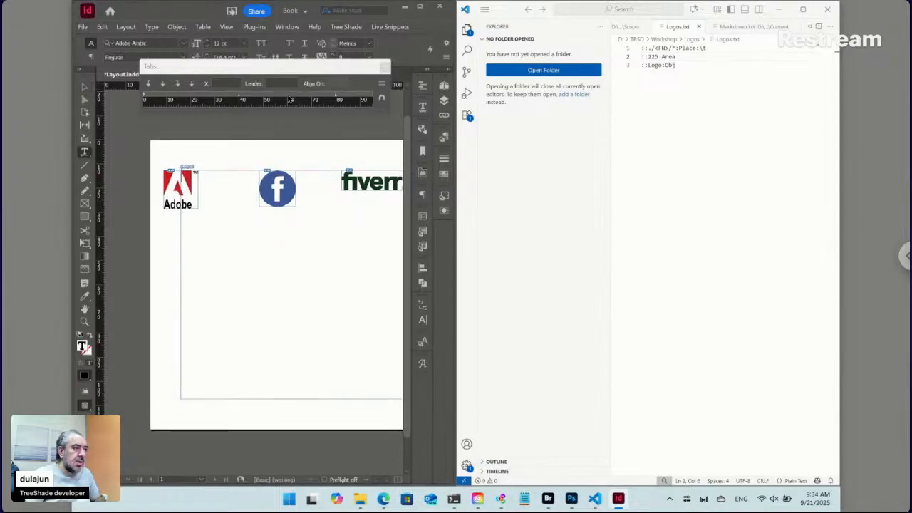
Clear all tab stops and add a new stop, trying positions of 10 then 20 mm
left_click(381, 84)
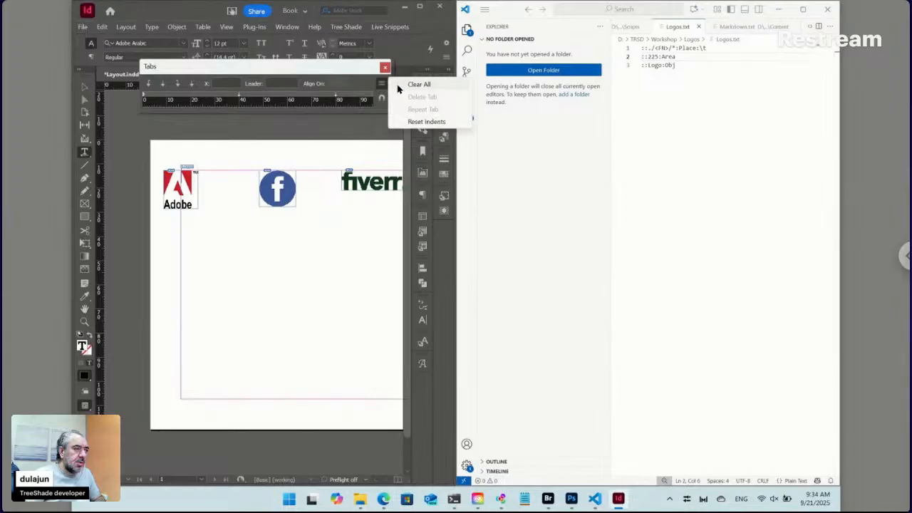
left_click(399, 86)
left_click(219, 98)
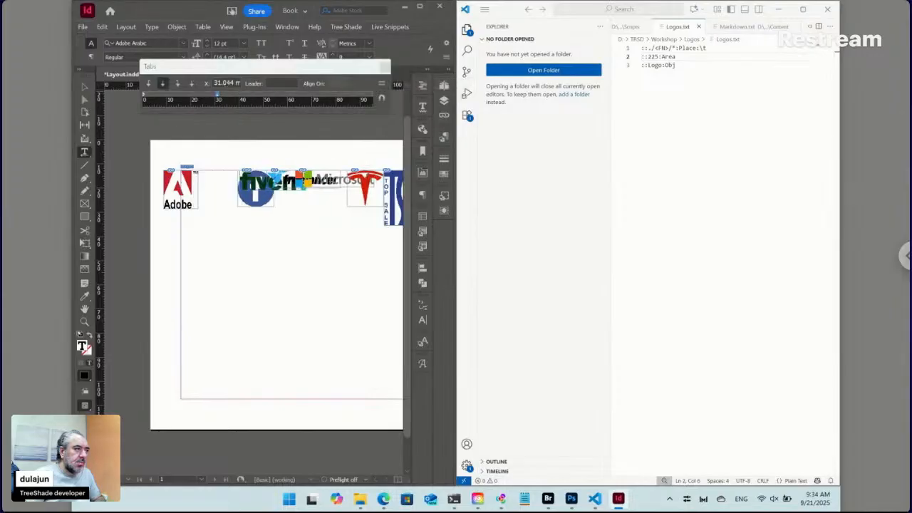
left_click(227, 83)
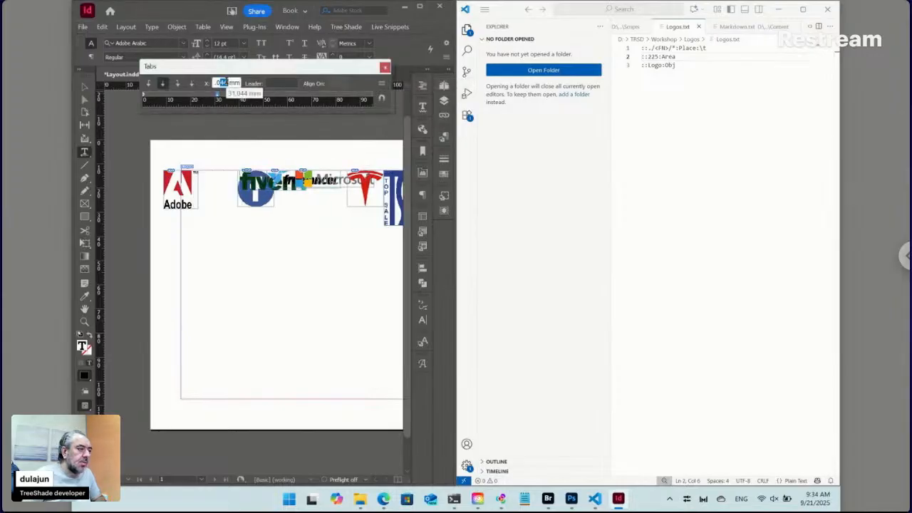
type("10")
key("Return")
type("20")
key("Return")
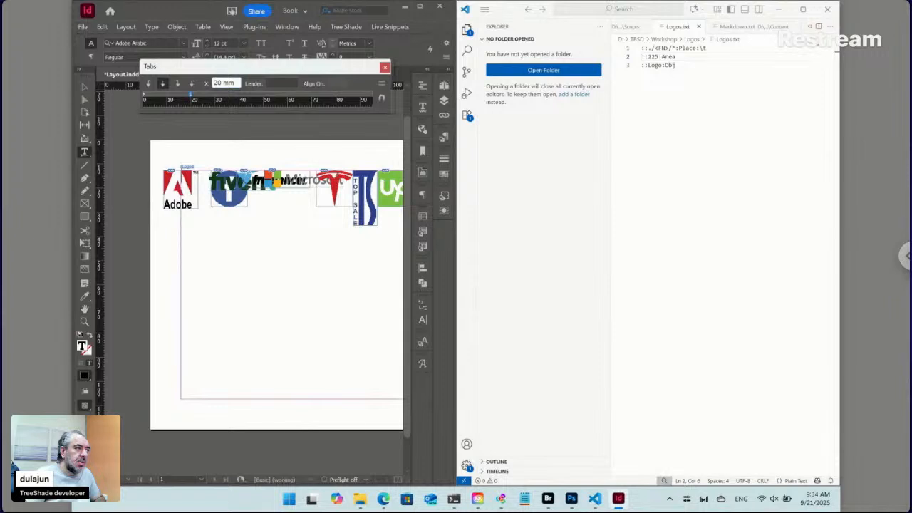
Repeat the tab stop across the line and nudge its position to 30 mm
left_click(382, 84)
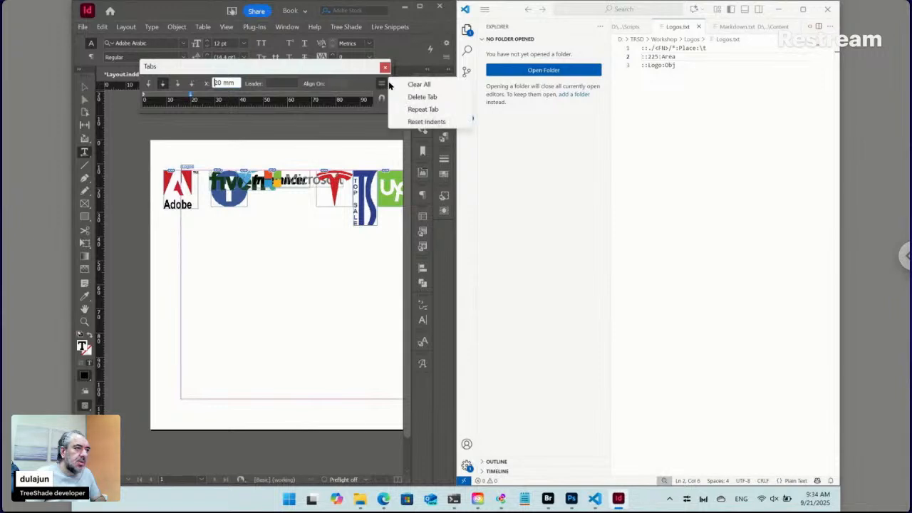
left_click(419, 110)
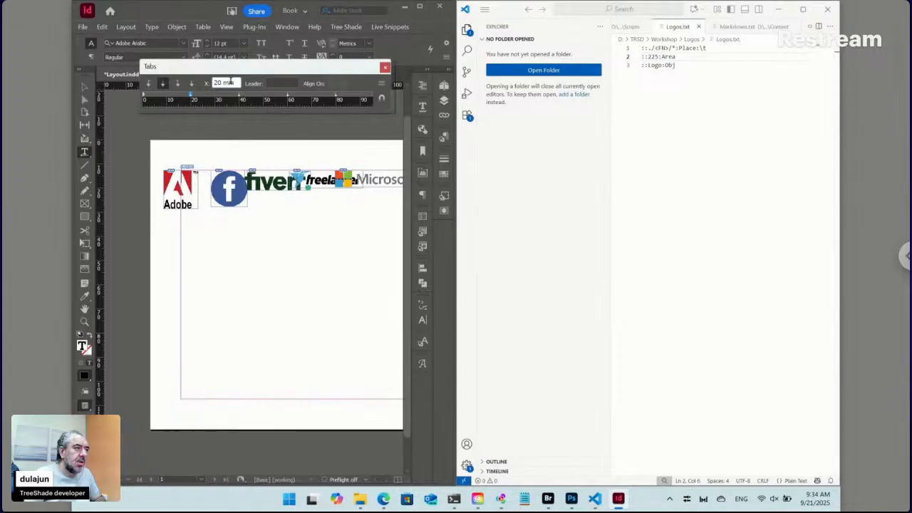
key("shift+Up")
key("Return")
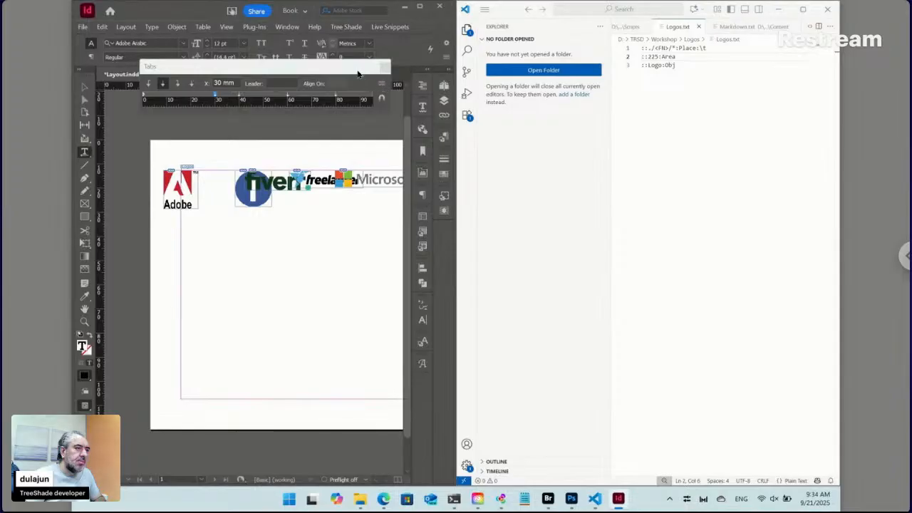
Clear the tabs again, set a single stop at 30 mm, and repeat it across the line
left_click_drag(357, 78, 365, 84)
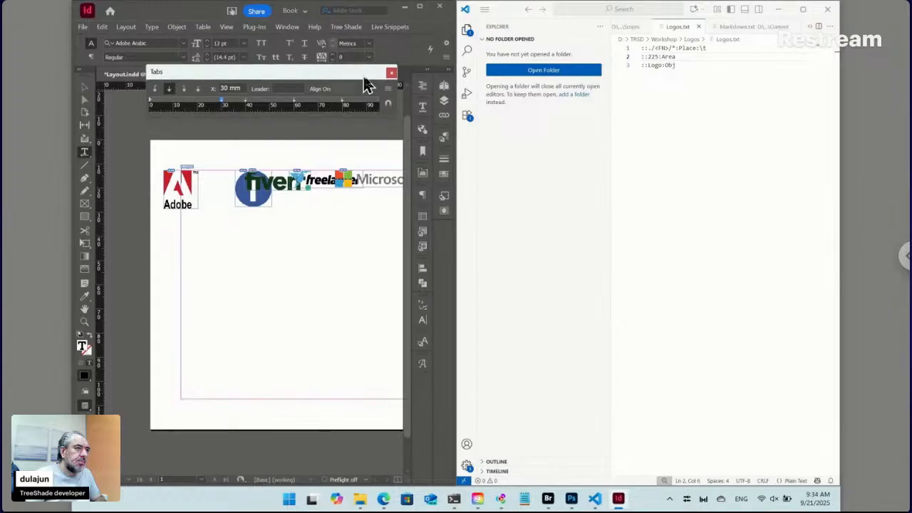
left_click(387, 88)
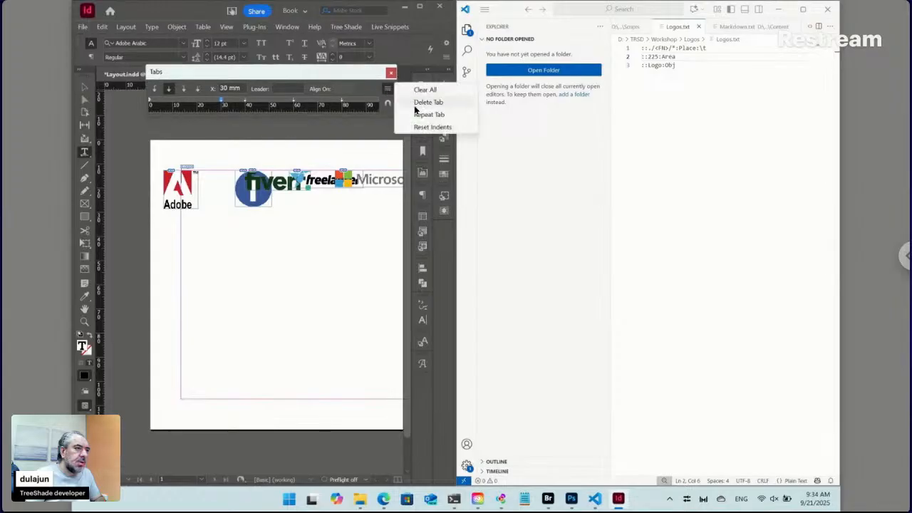
left_click(422, 90)
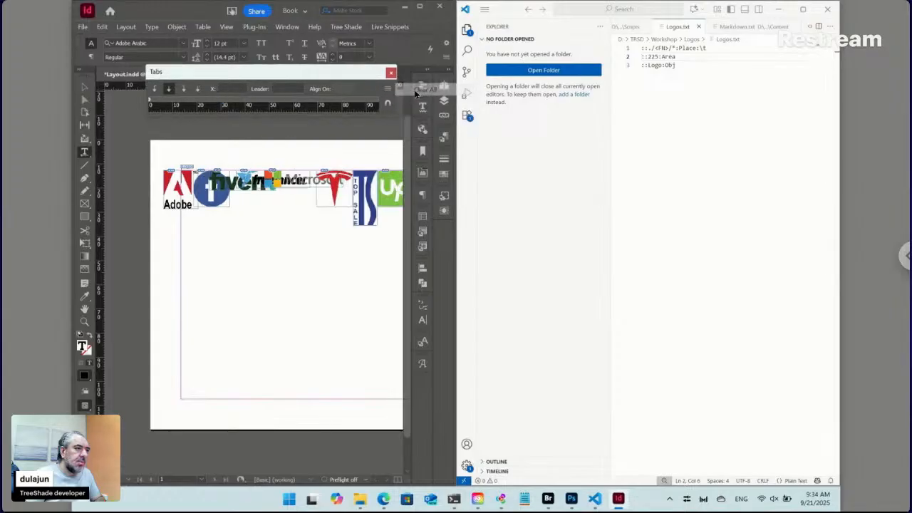
left_click(223, 102)
triple_click(239, 88)
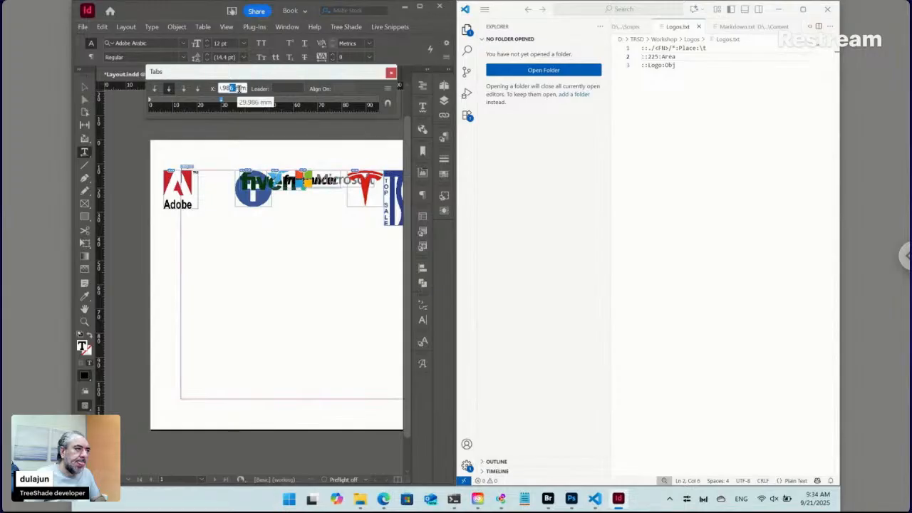
type("30")
key("Return")
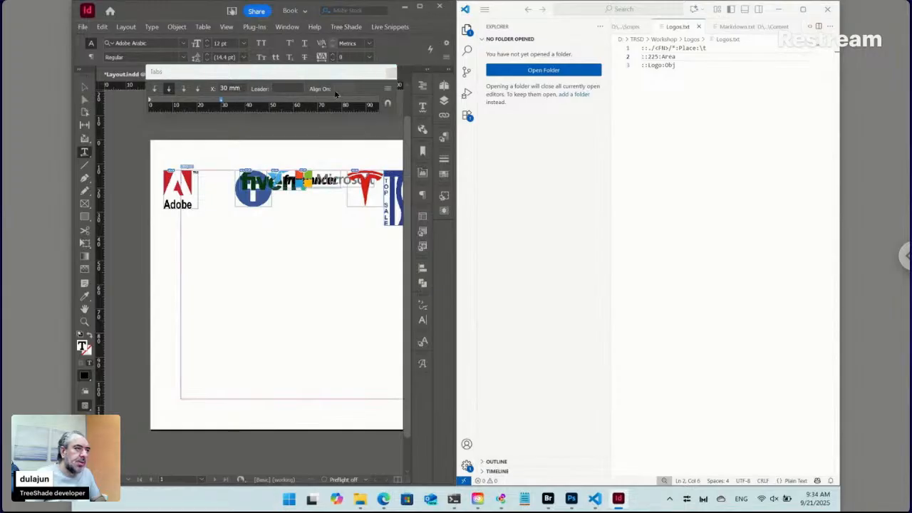
left_click(387, 89)
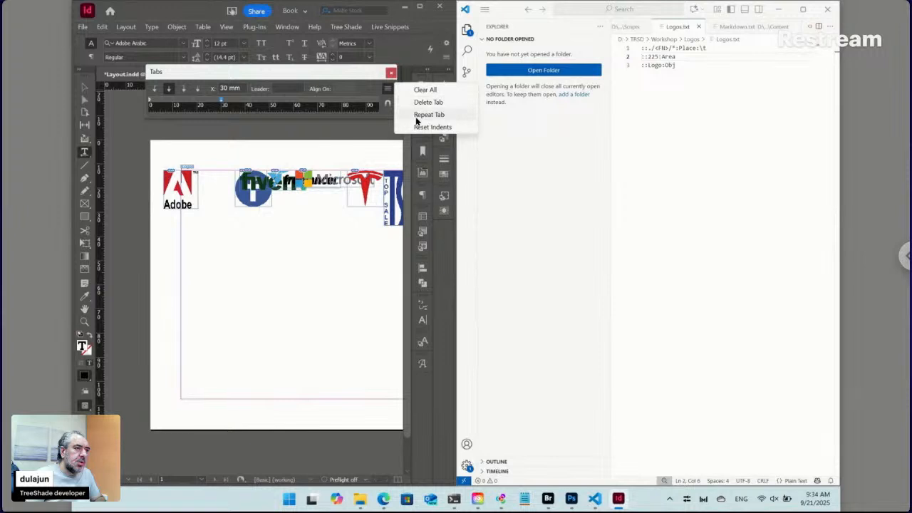
left_click(417, 119)
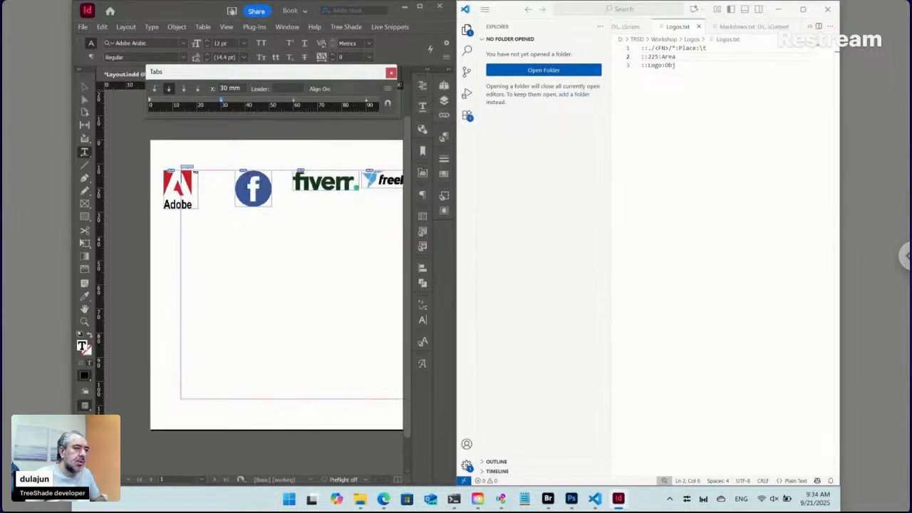
left_click(685, 59)
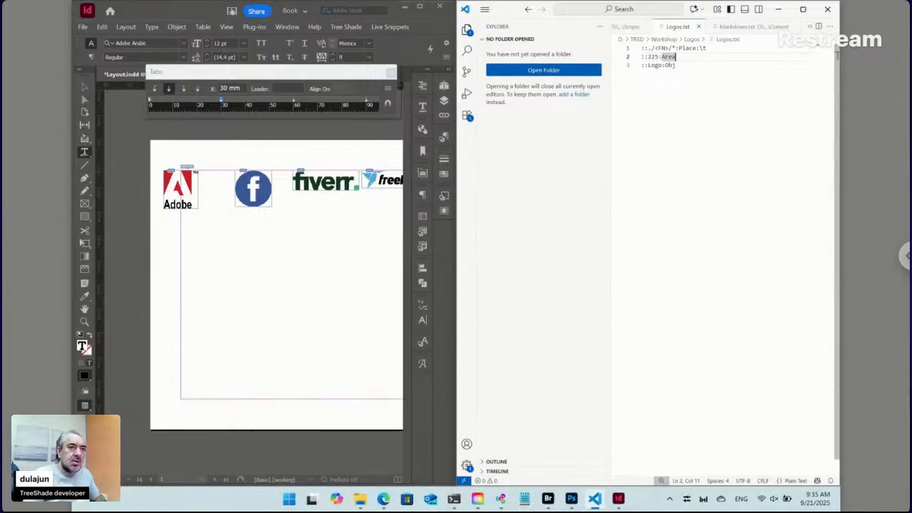
Insert a new line after line 2 in Logos.txt beginning with '::'
key("Return")
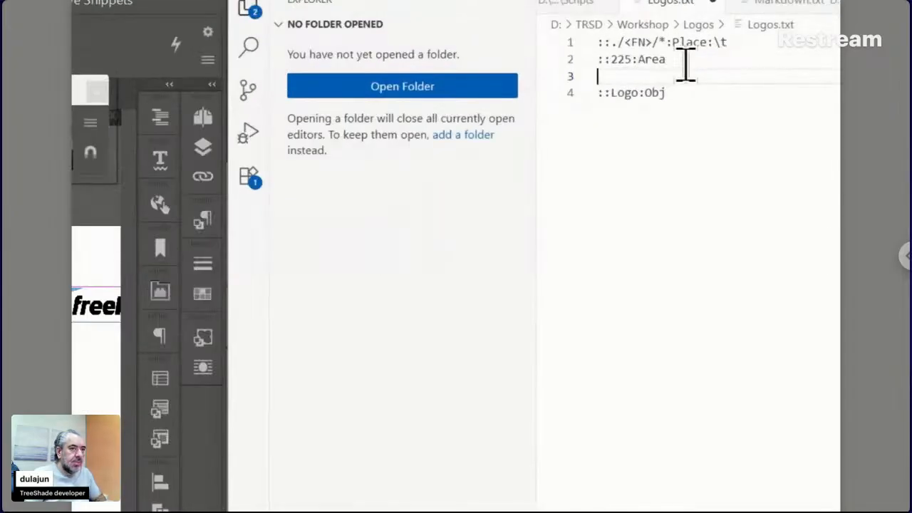
type("::25:Max Long")
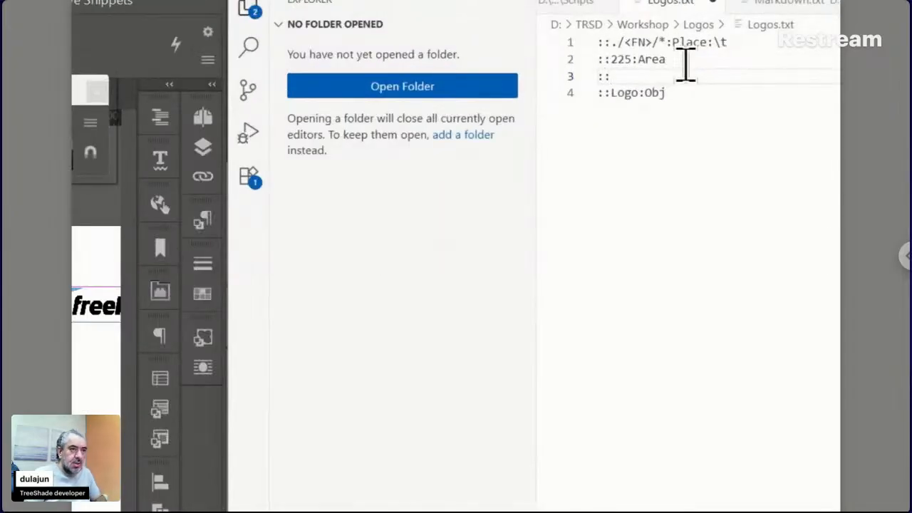
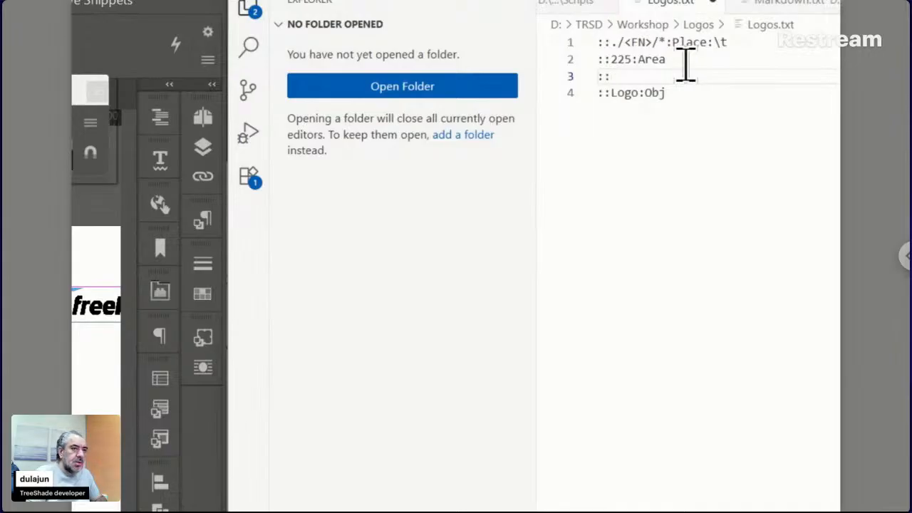
Make line 3 of Logos.txt read '::25:Relative Max Long' by adding 'Relative' before Max
type("25")
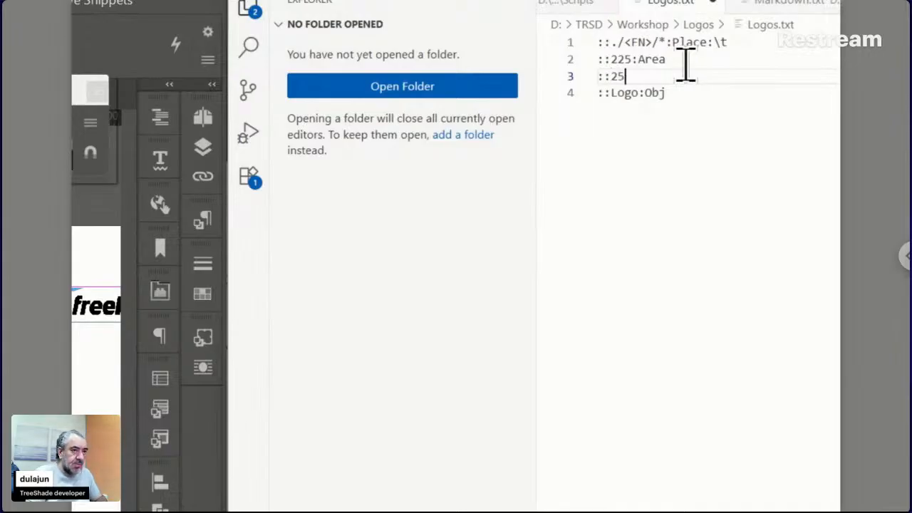
type(":")
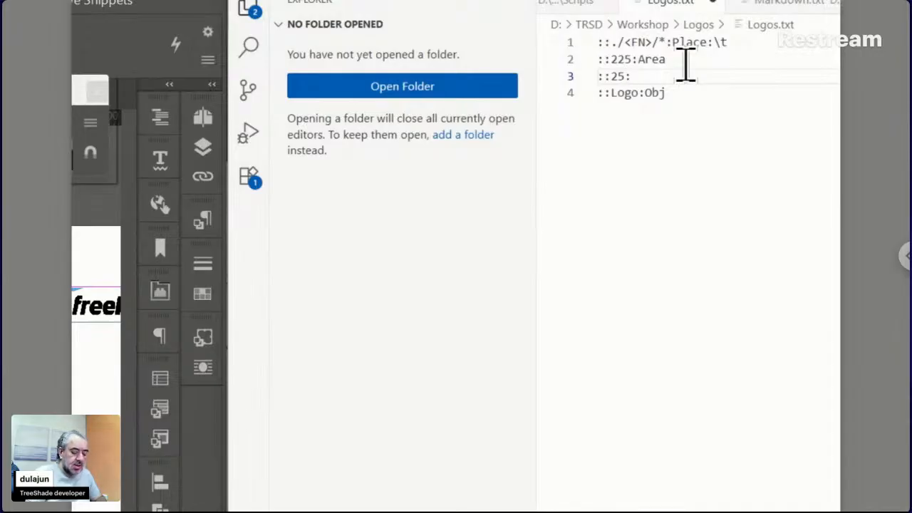
type("Max ")
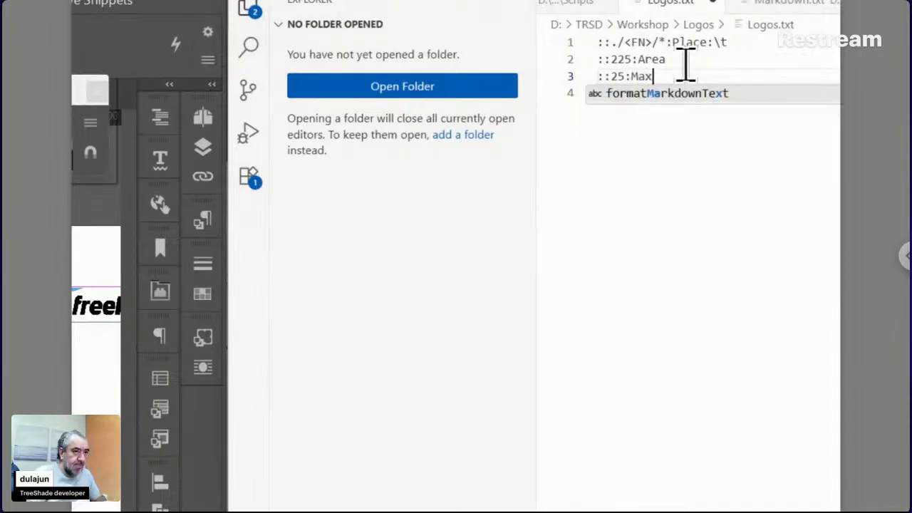
type("Long")
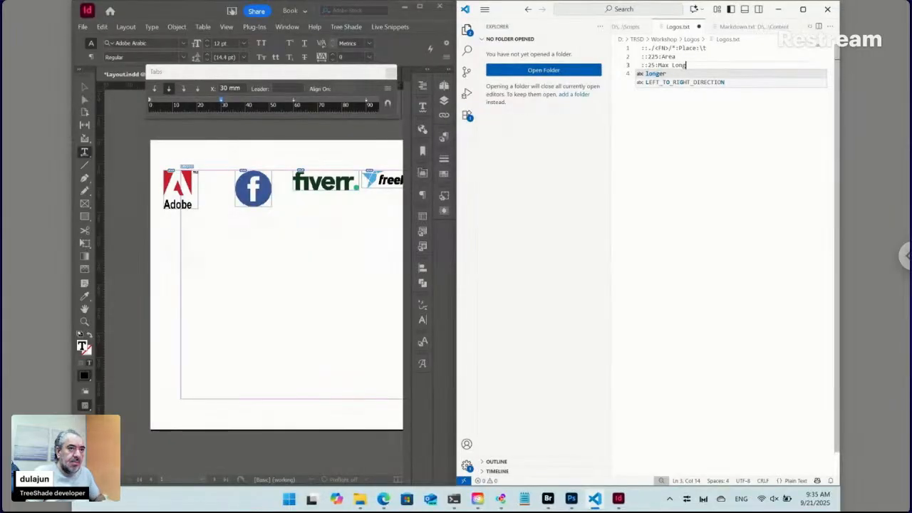
double_click(664, 65)
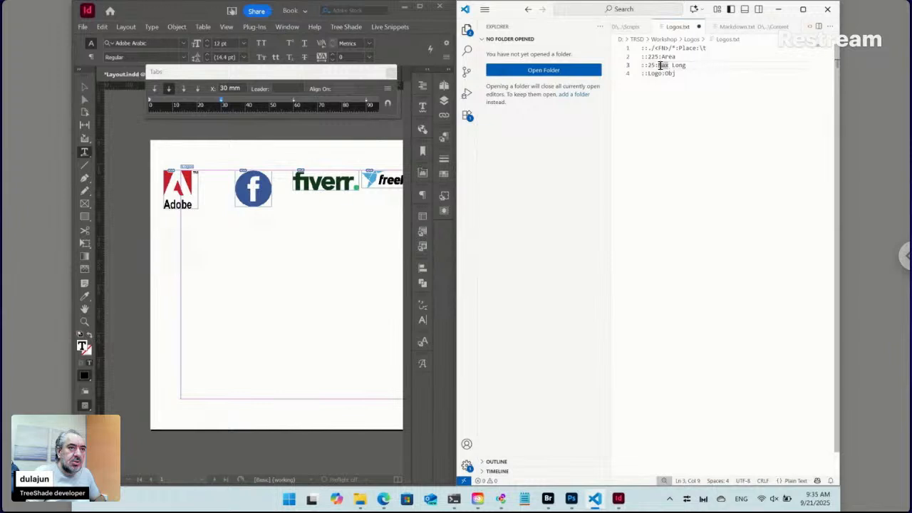
left_click(660, 65)
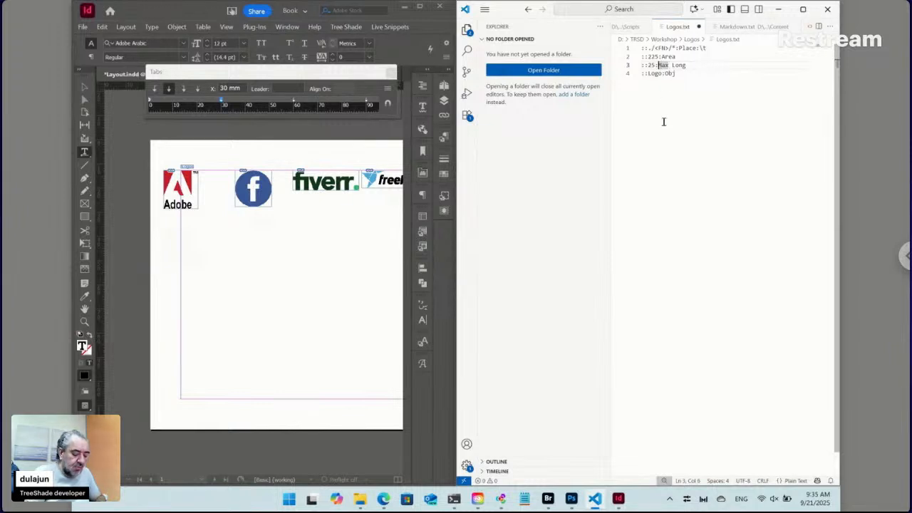
type("Relative")
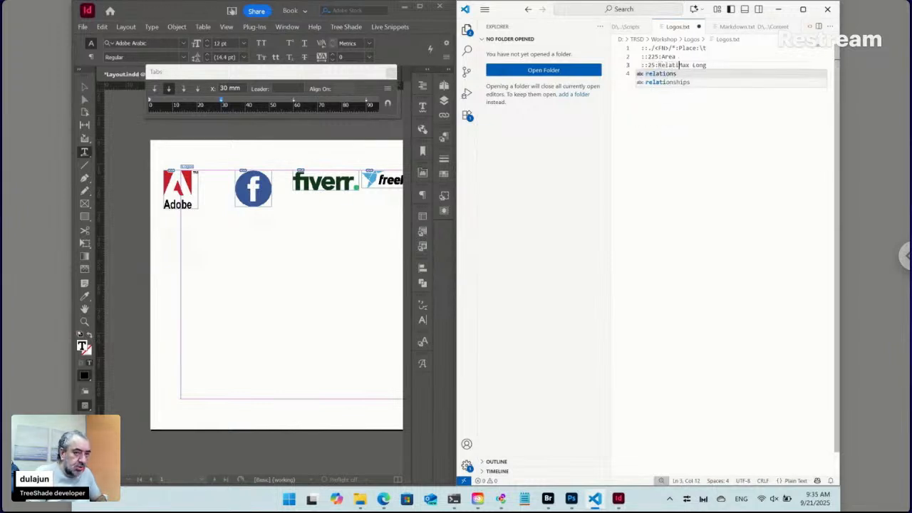
left_click(287, 182)
Update the selected live snippet with the new Logos.txt settings and bring the logo page into view
left_click(390, 27)
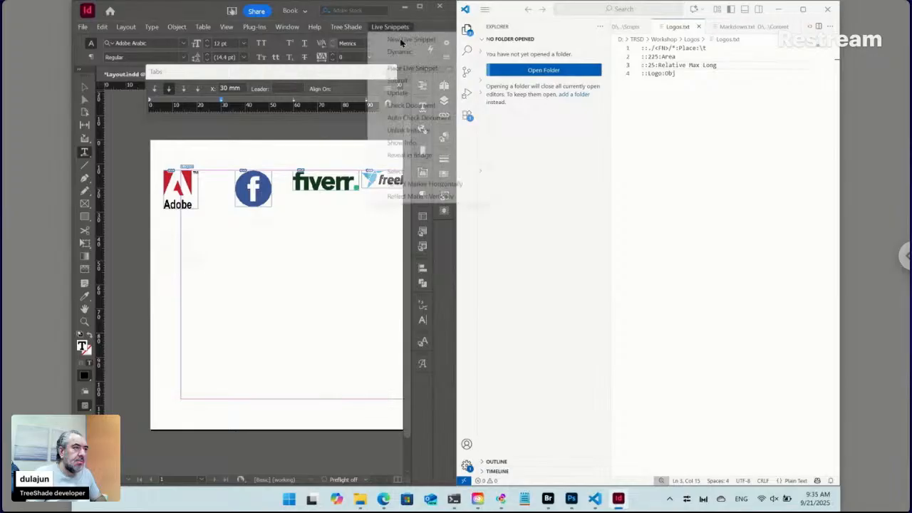
mouse_move(447, 99)
left_click(519, 93)
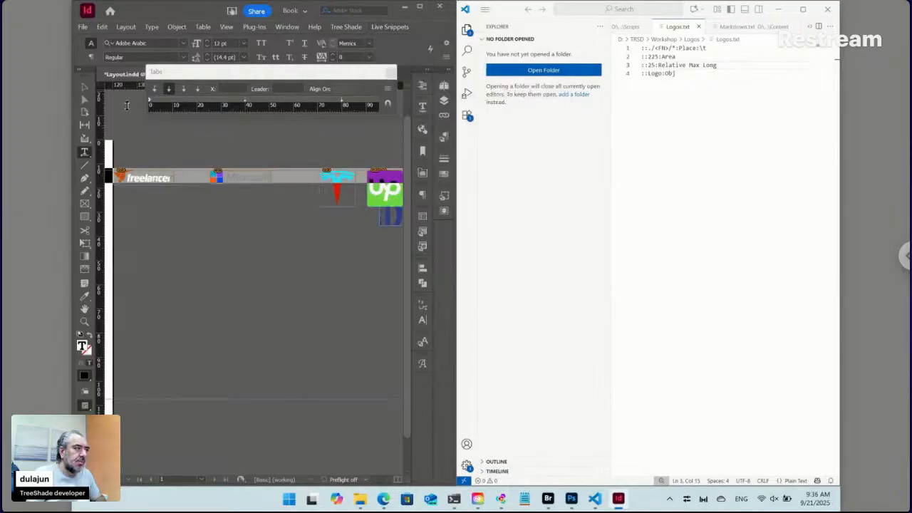
left_click(85, 87)
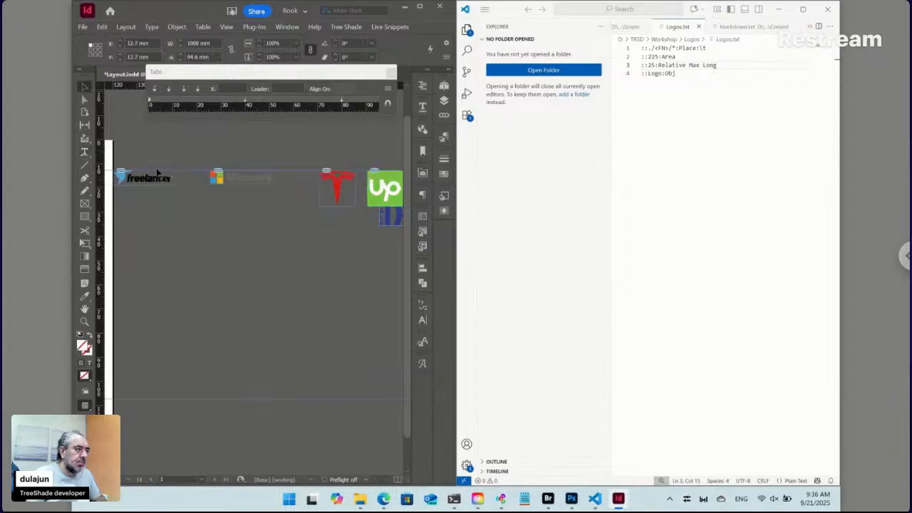
left_click_drag(130, 144, 404, 143)
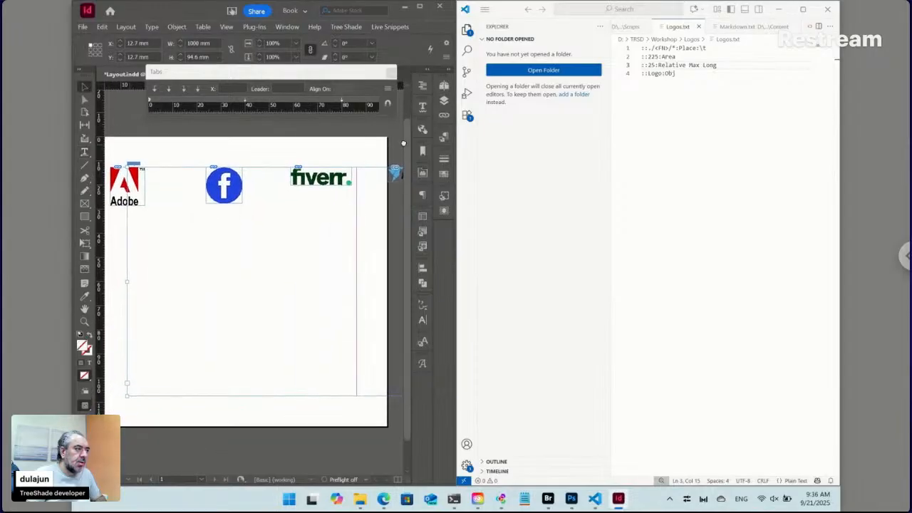
key("t")
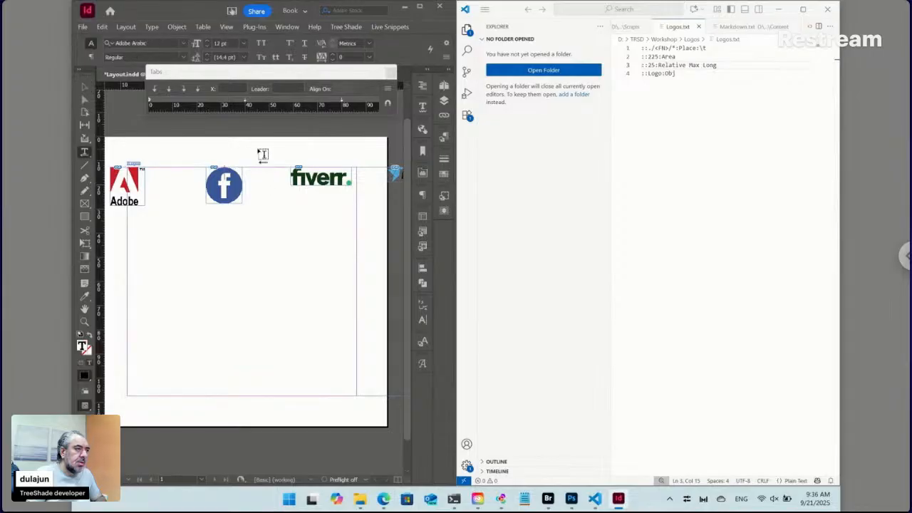
Clear all tabs, set a single tab stop at 25 mm, and repeat it across the line
left_click(387, 88)
left_click(418, 89)
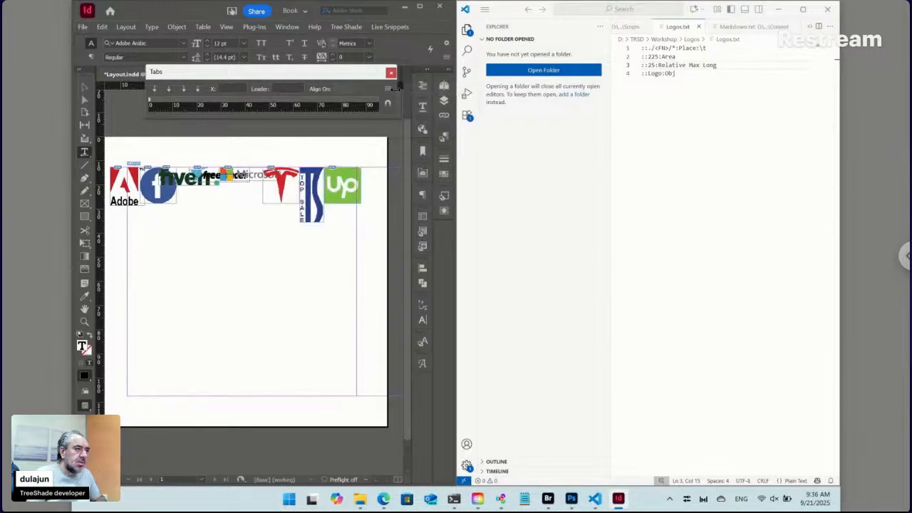
left_click(201, 104)
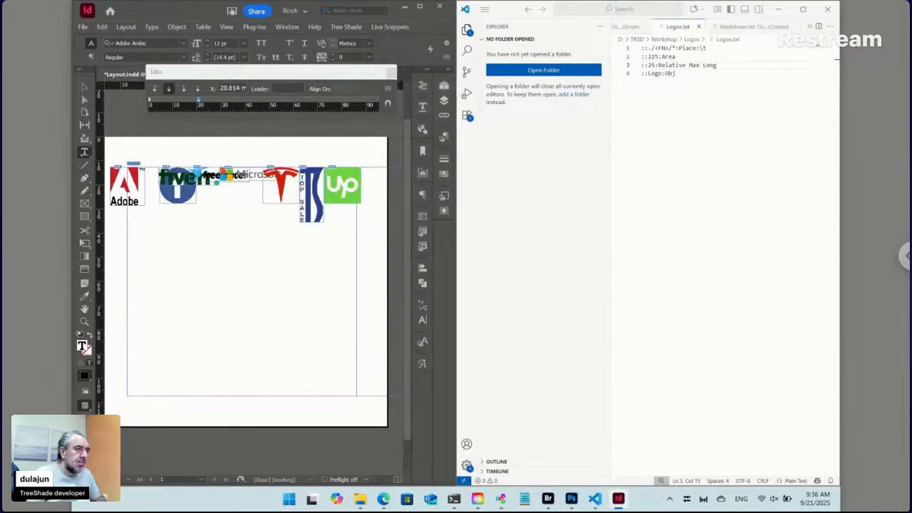
double_click(233, 89)
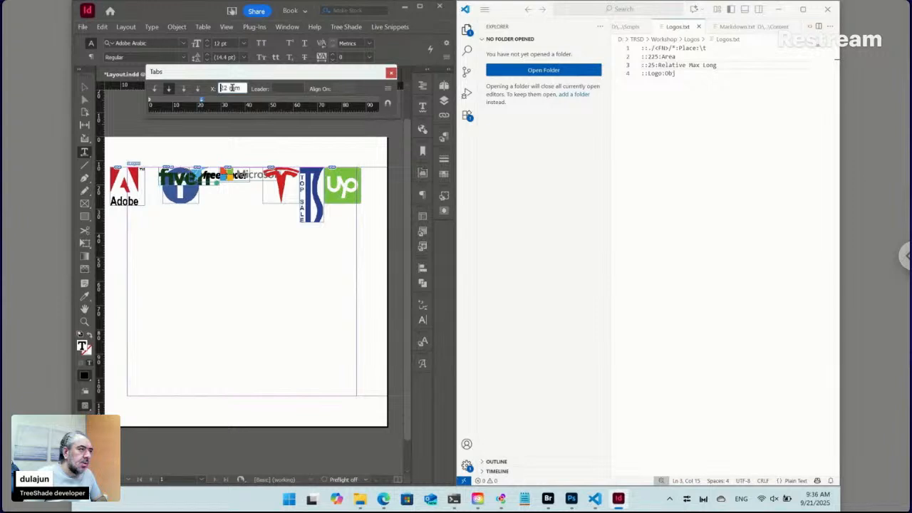
type("25")
key("Return")
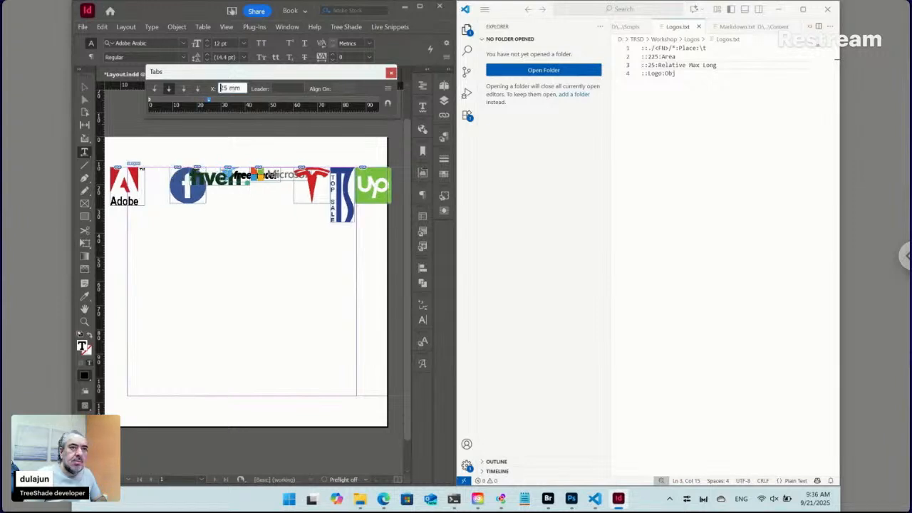
key("Return")
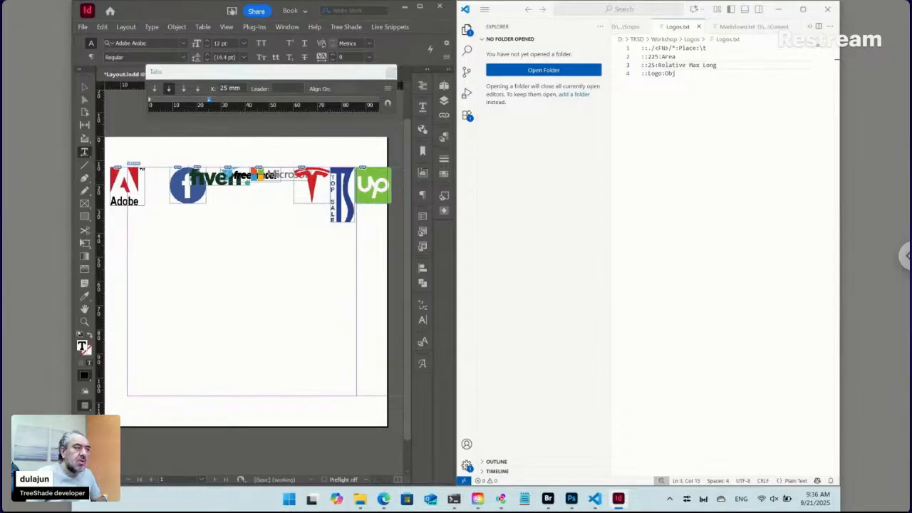
left_click(387, 88)
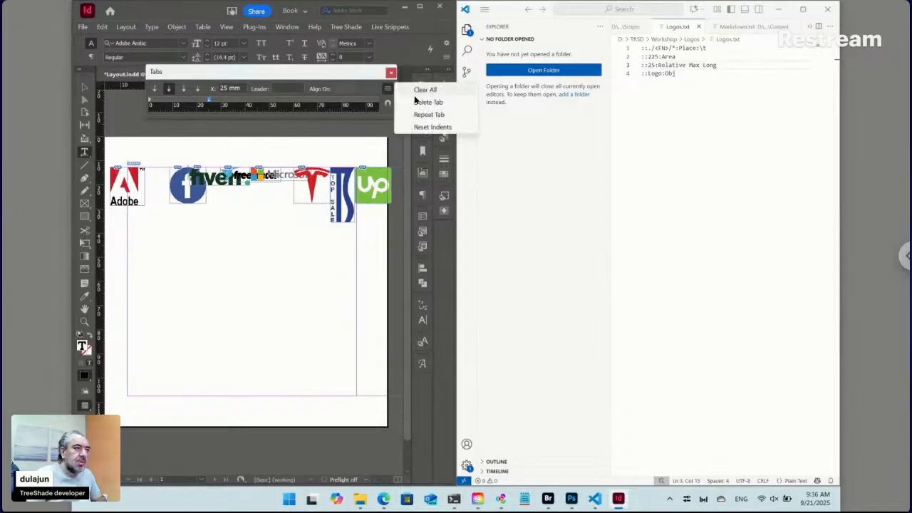
left_click(420, 116)
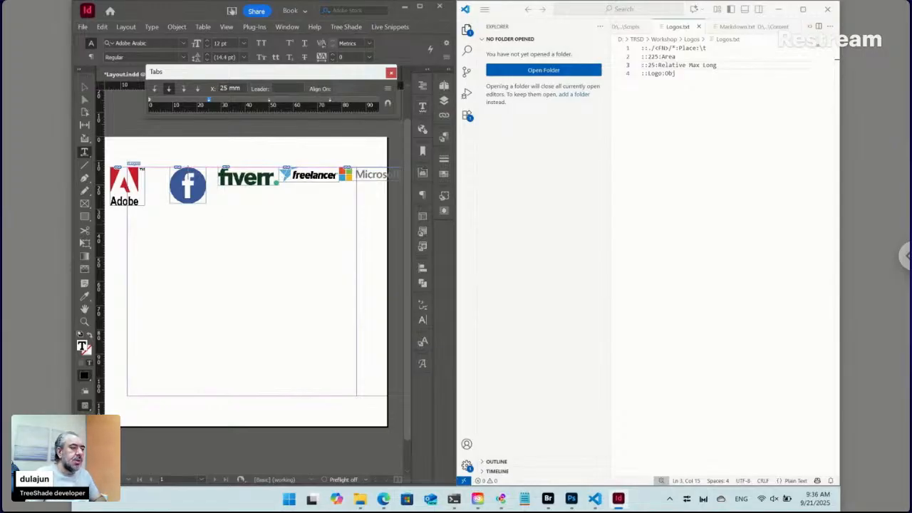
left_click(159, 175)
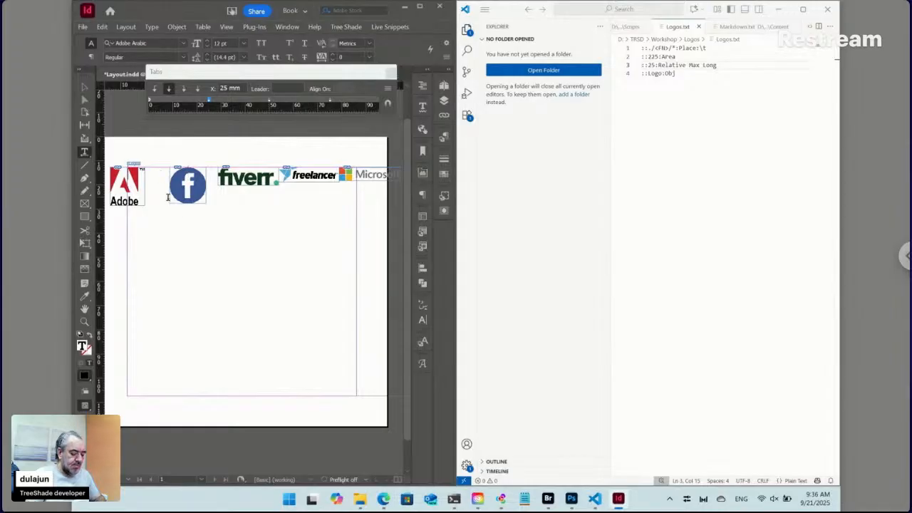
Set the logo text frame's first baseline offset to Fixed in Text Frame Options
key("ctrl+b")
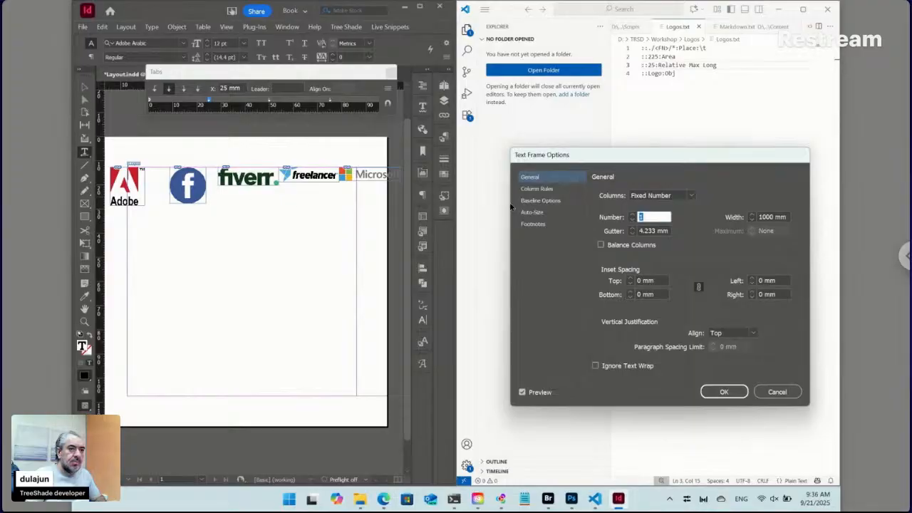
left_click(558, 202)
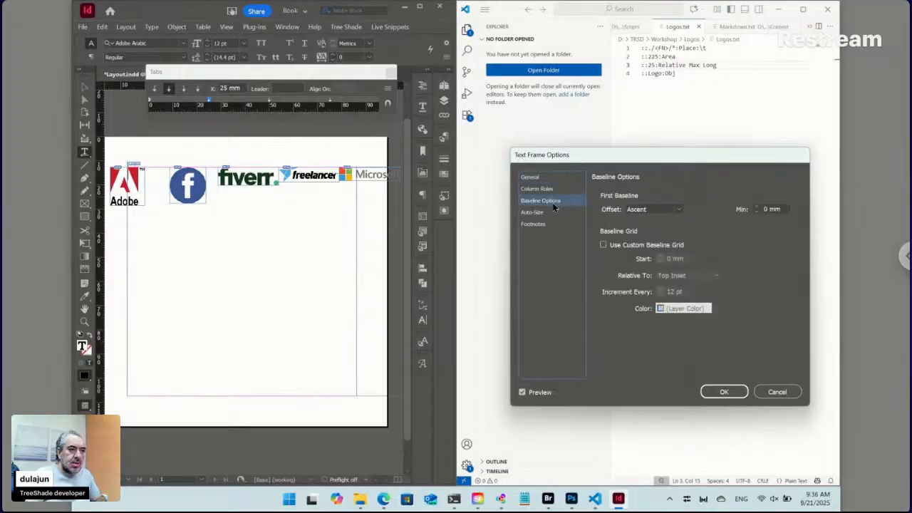
left_click(652, 209)
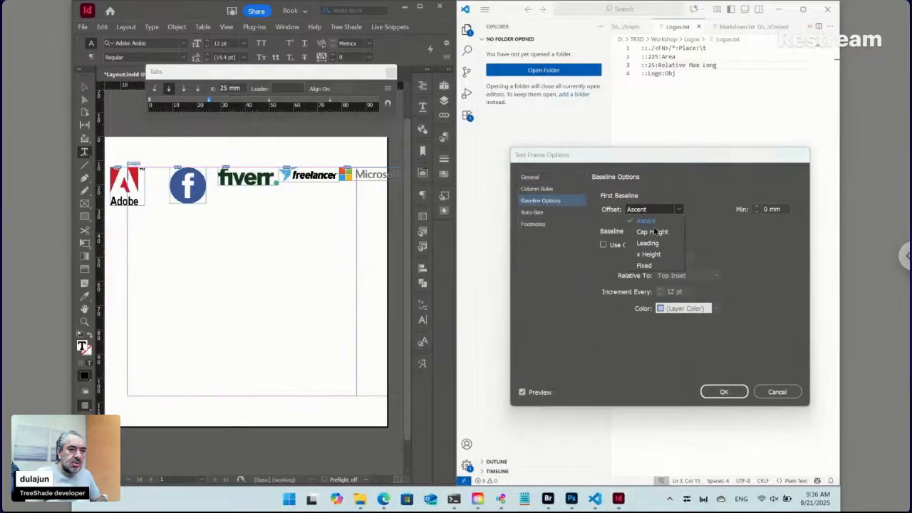
left_click(646, 265)
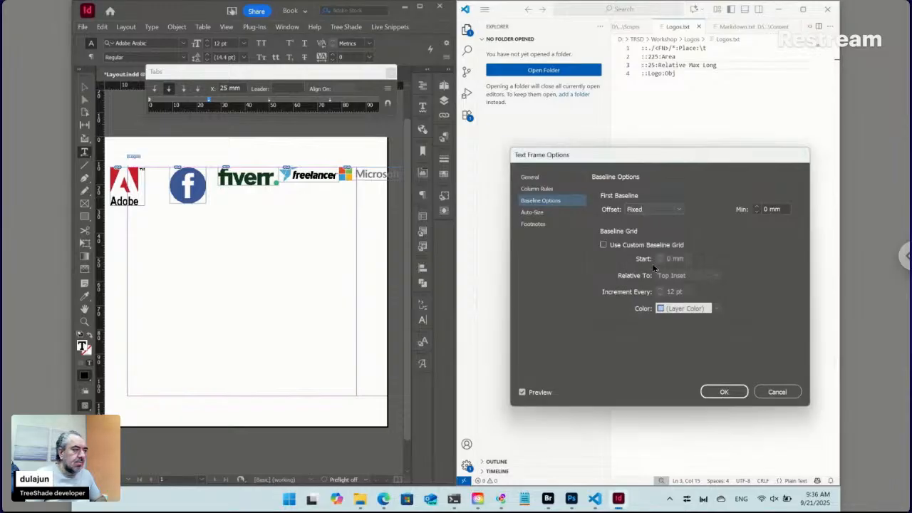
left_click(734, 392)
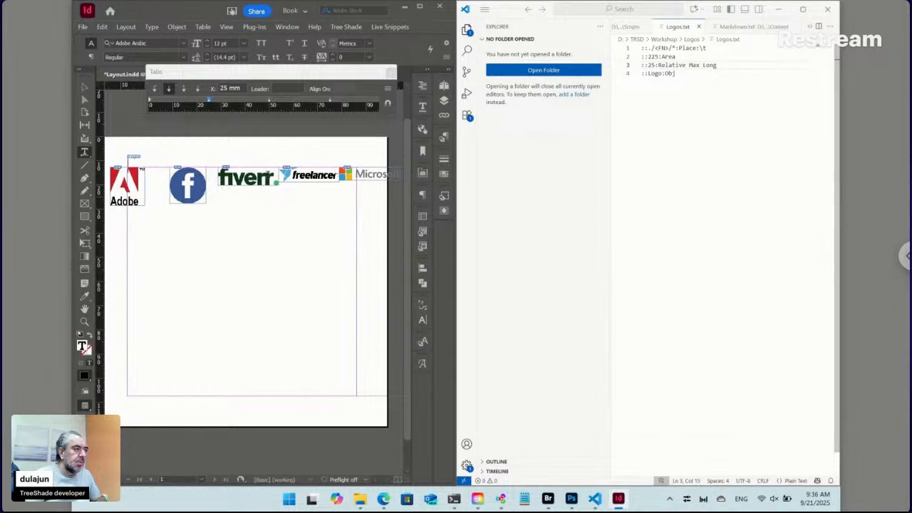
key("Escape")
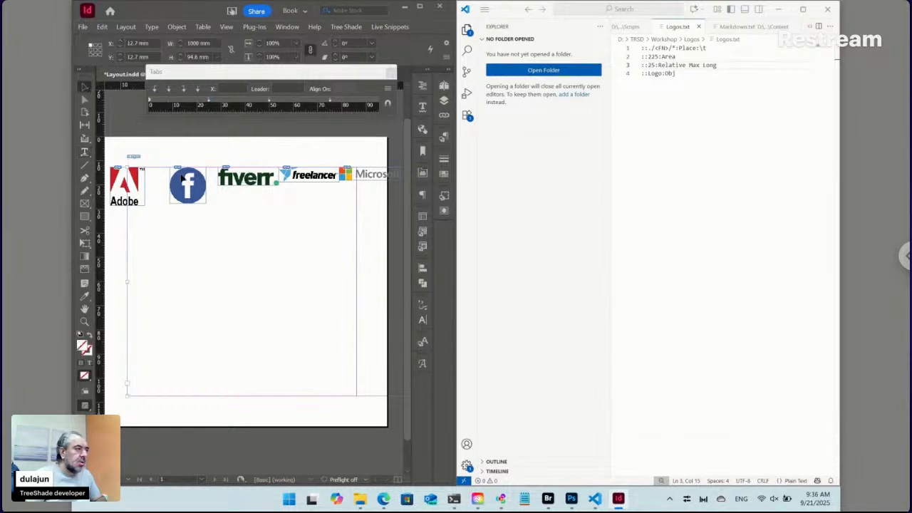
Review the Logo object style's anchored object settings and accept them unchanged
left_click(198, 182)
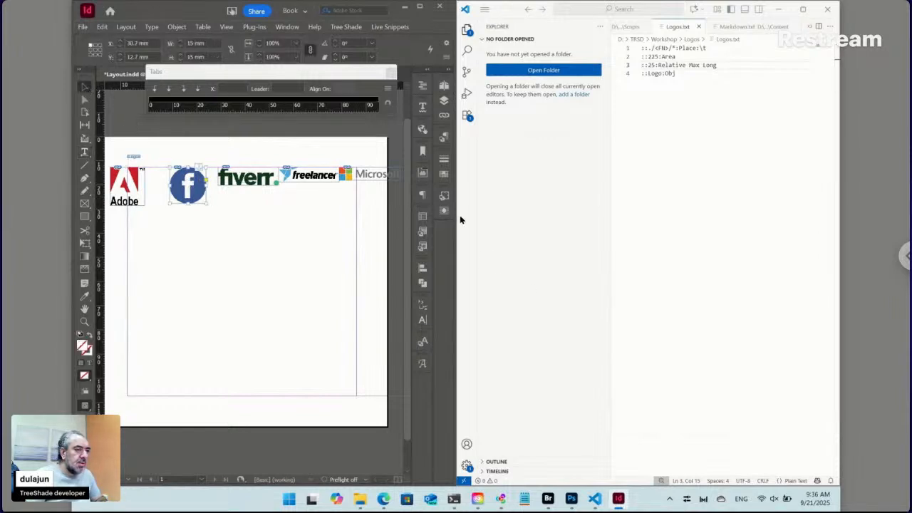
left_click(443, 196)
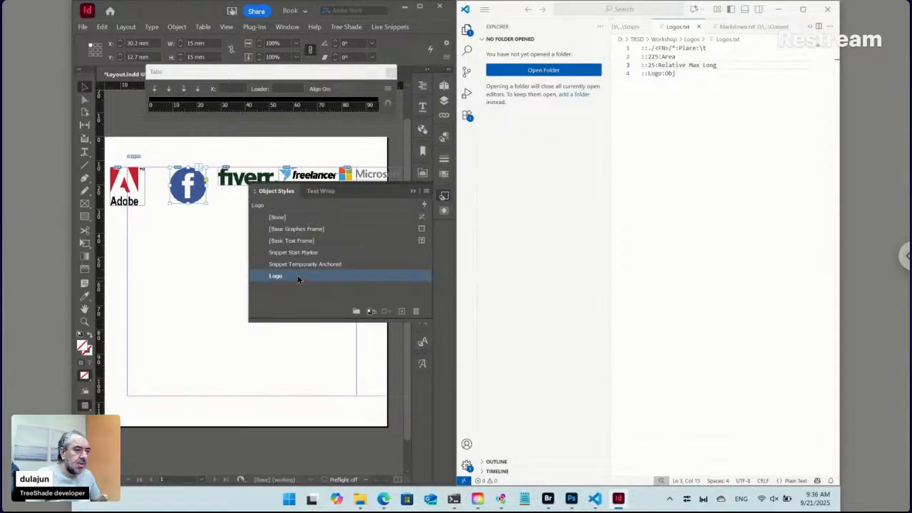
right_click(299, 279)
left_click(332, 283)
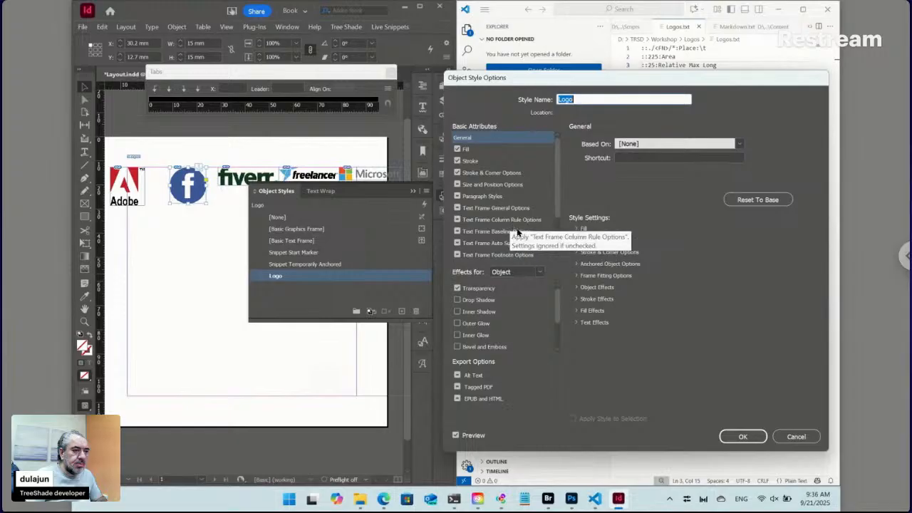
scroll(558, 208, "down", 3)
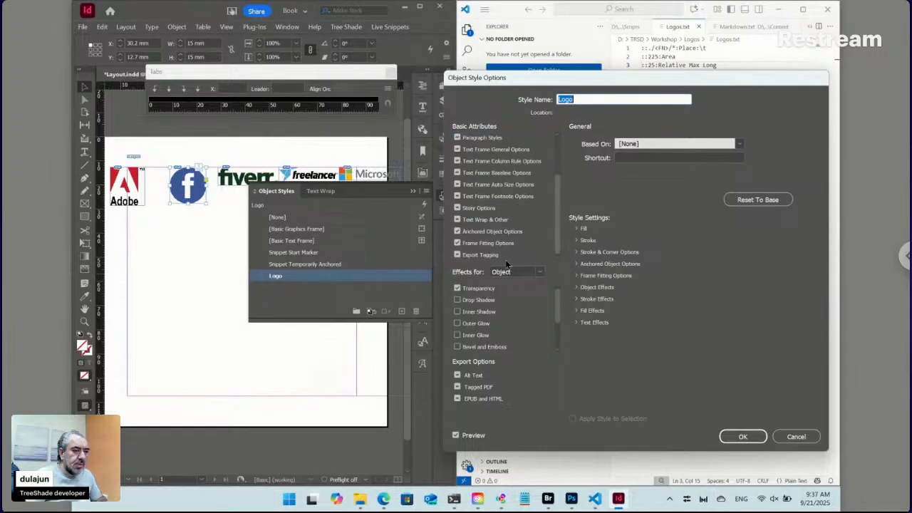
left_click(499, 232)
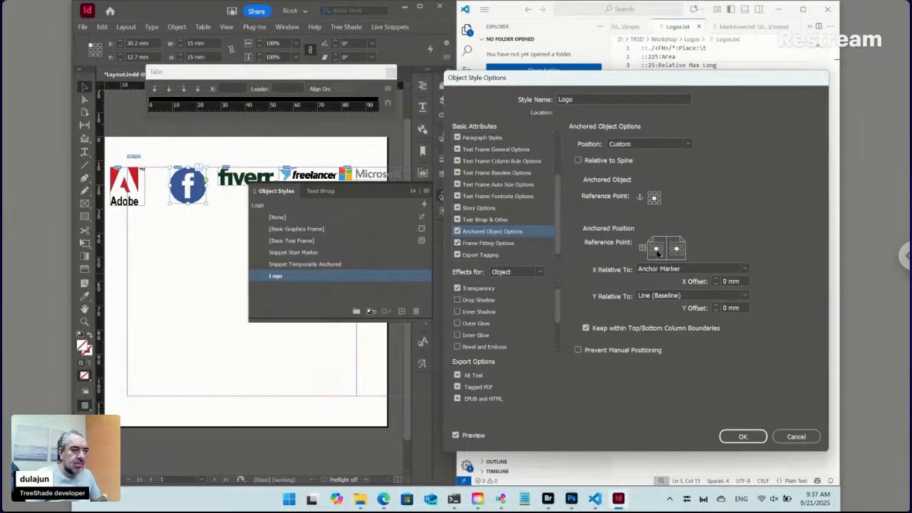
left_click(742, 437)
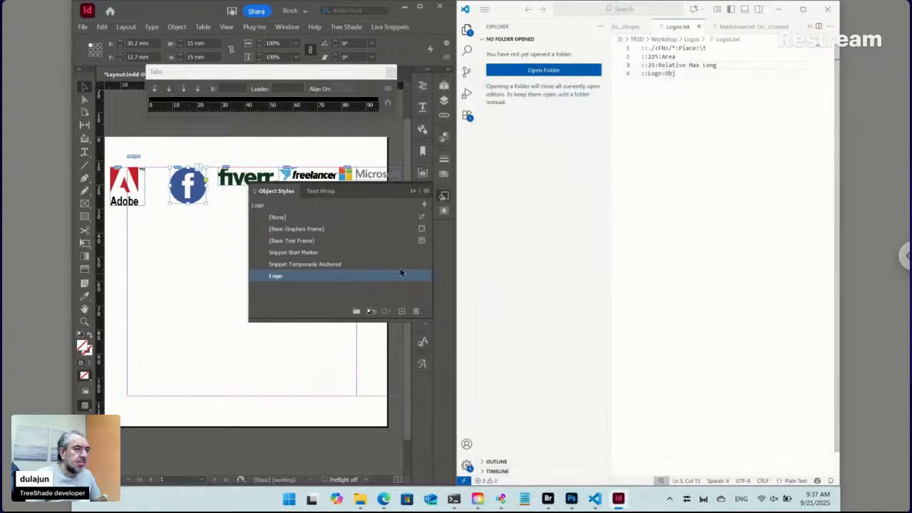
left_click(444, 197)
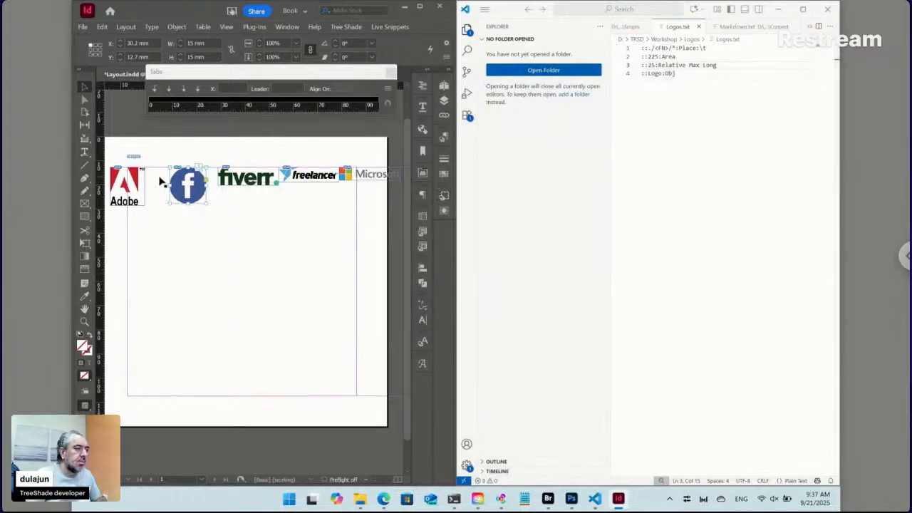
Select the large logo text frame and open its Text Frame Options
key("t")
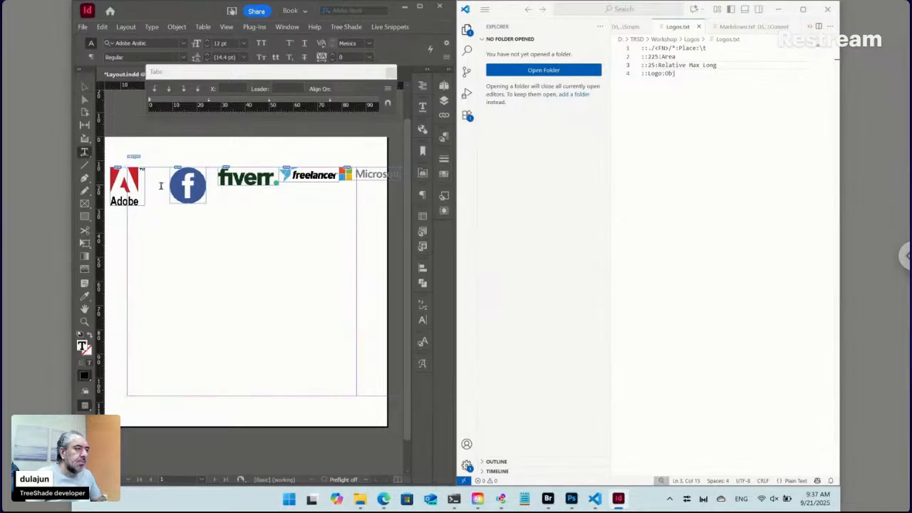
key("Escape")
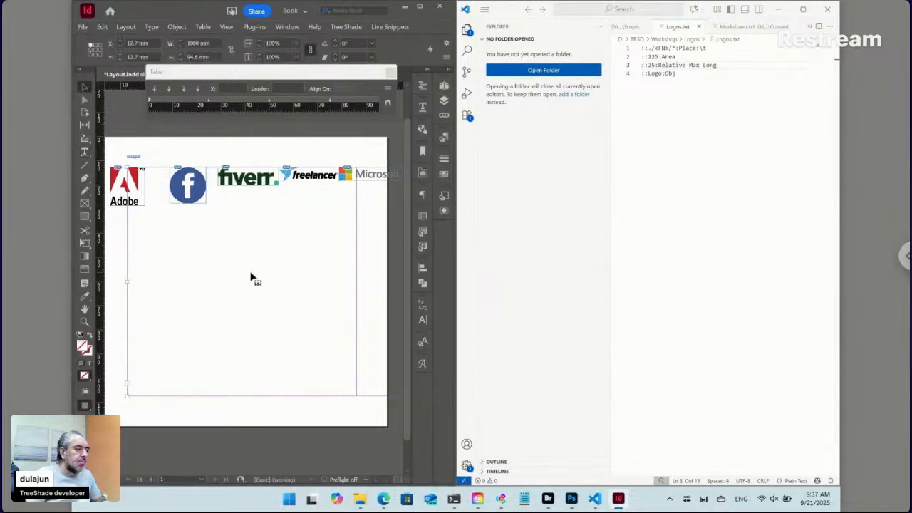
key("ctrl+b")
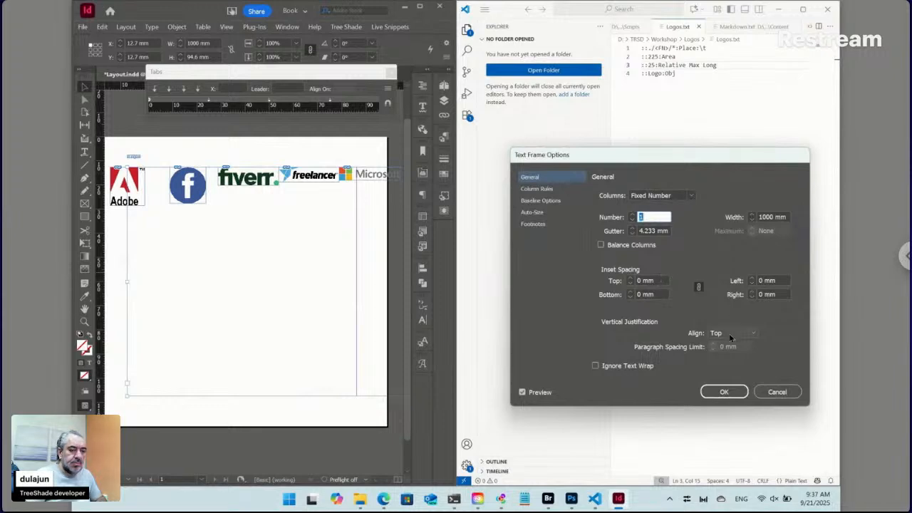
Check the frame's column rule settings, then cancel Text Frame Options without changes
left_click(546, 189)
left_click(545, 182)
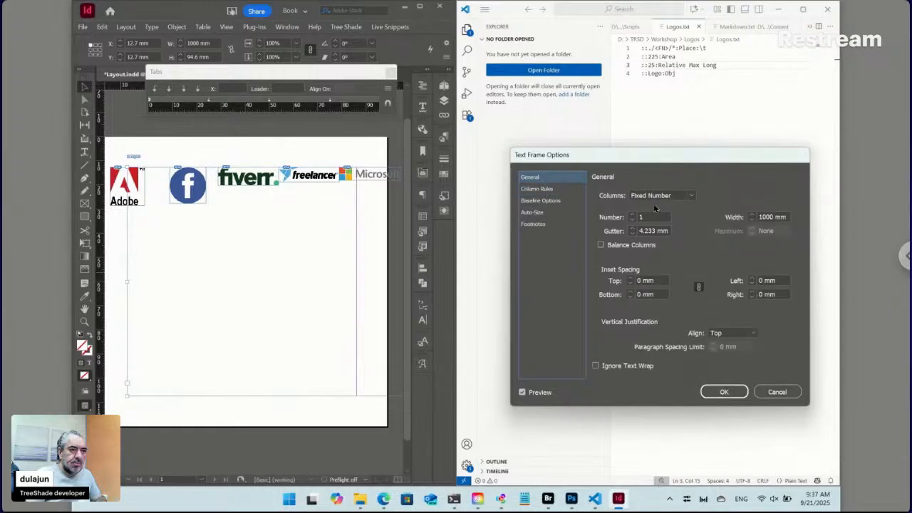
left_click(775, 392)
Turn off Keep within Top/Bottom Column Boundaries in the Logo object style's anchored object options
left_click(272, 180)
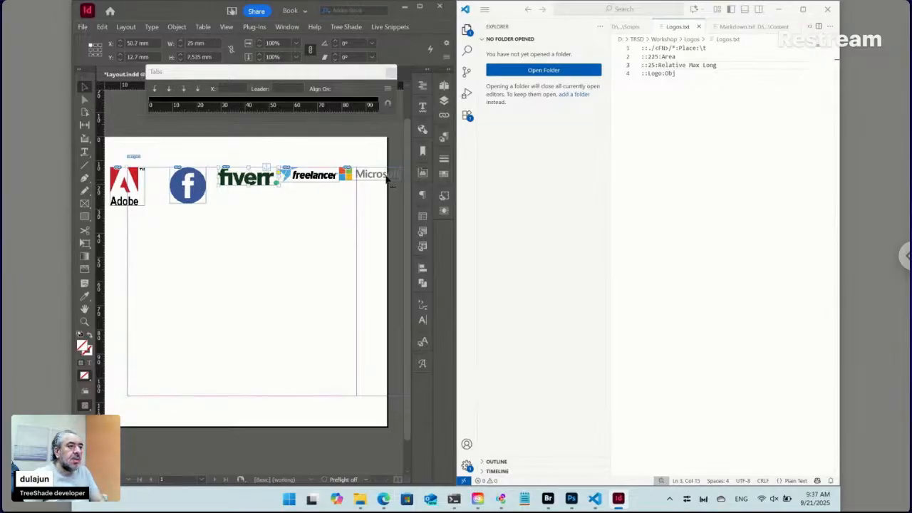
left_click(444, 197)
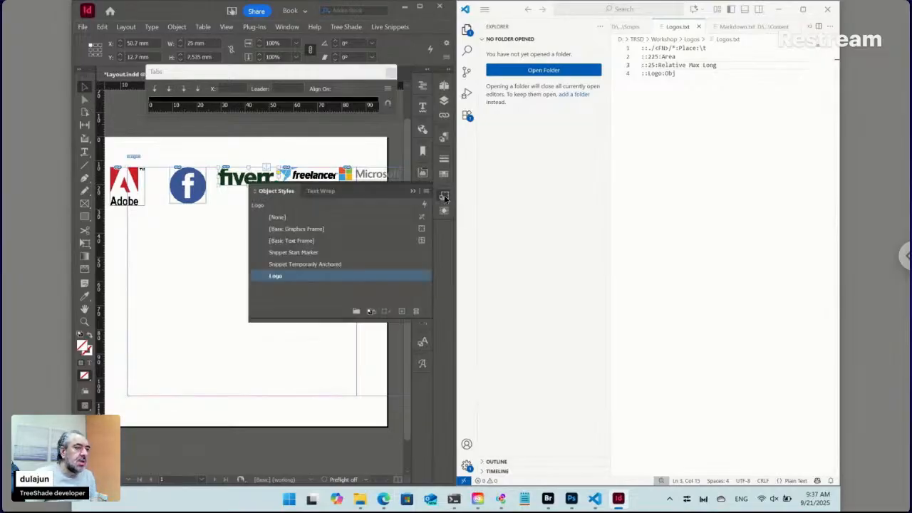
right_click(304, 278)
left_click(319, 284)
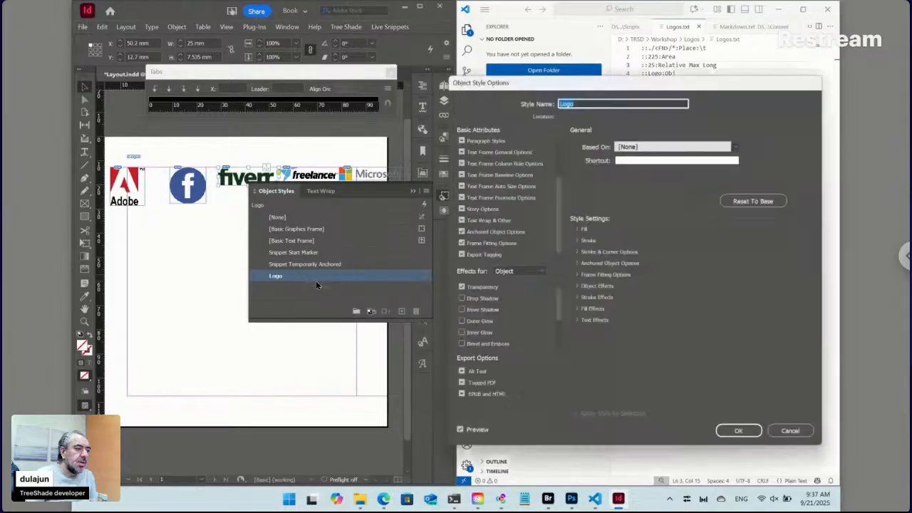
left_click(490, 235)
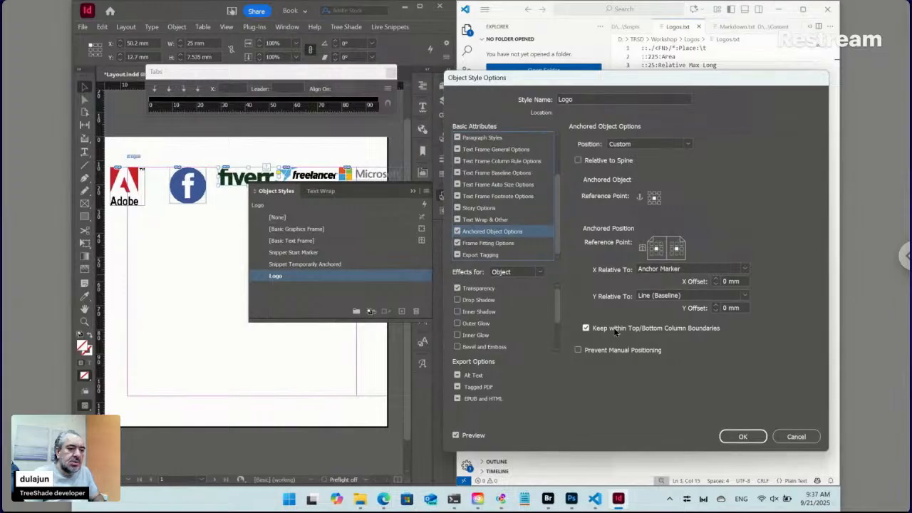
left_click(616, 331)
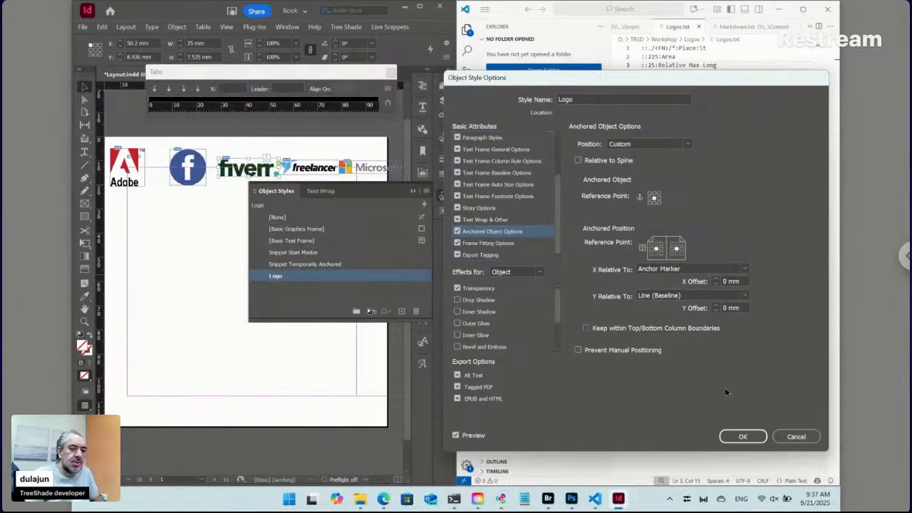
left_click(742, 436)
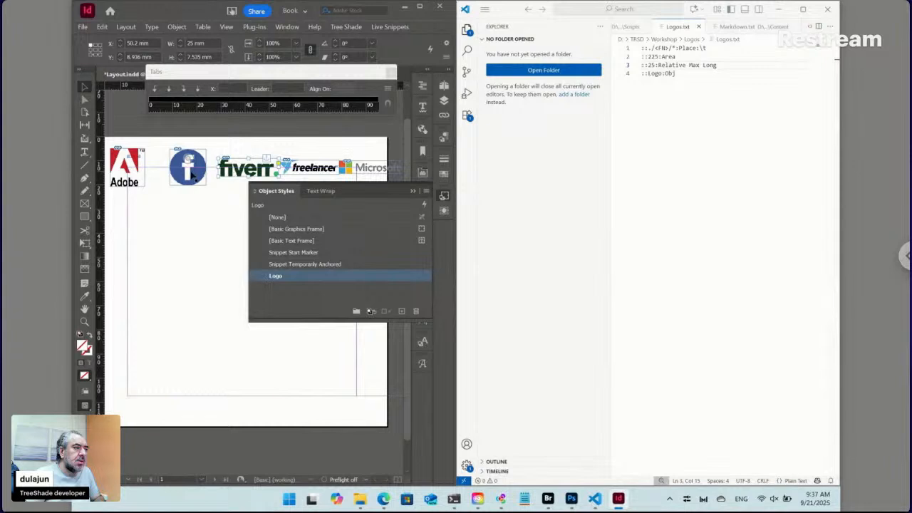
Change line 3 of Logos.txt to '::20:Relative Max Long'
left_click(670, 64)
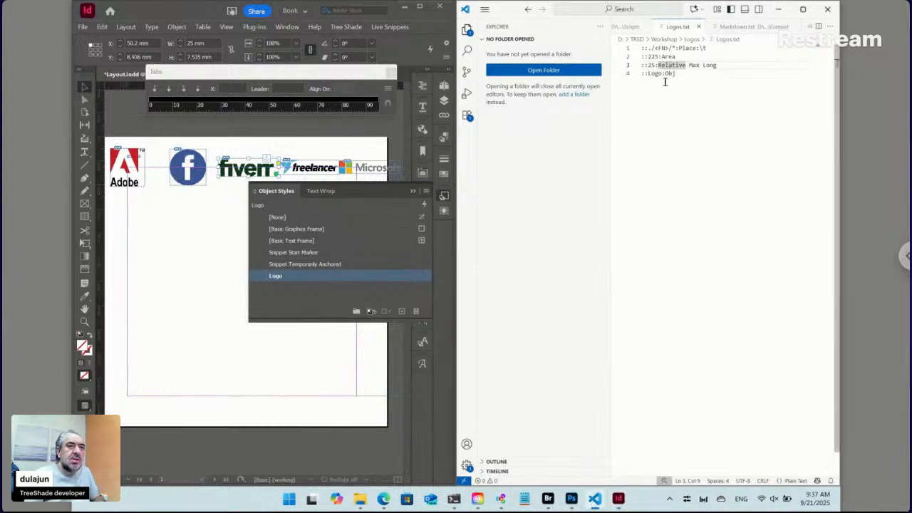
key("Left")
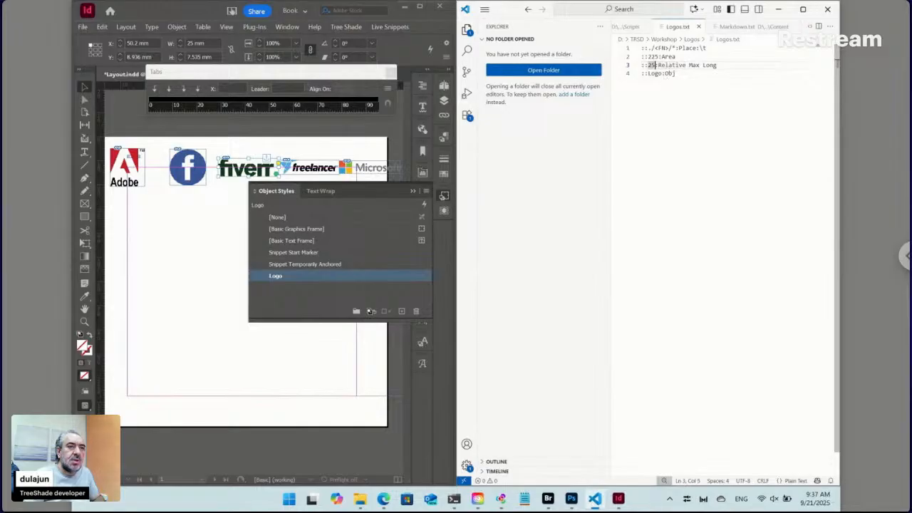
key("shift+Left")
type("0")
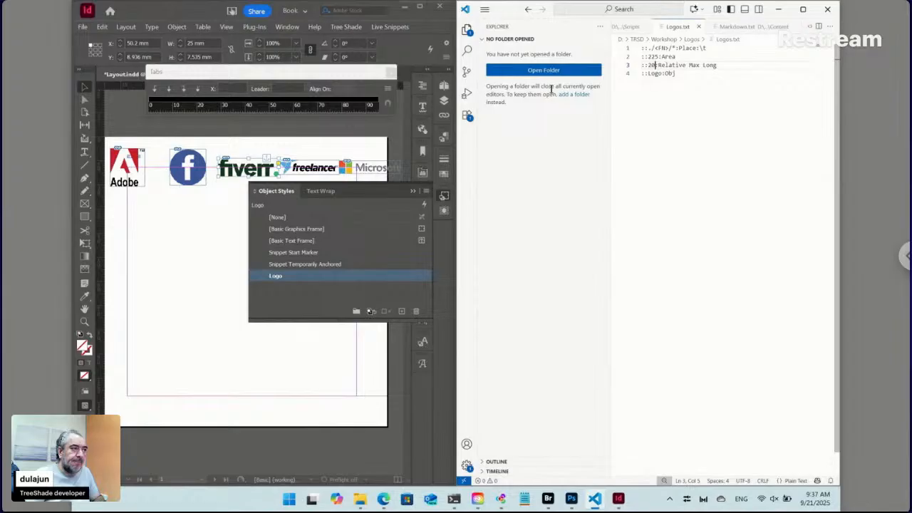
left_click(401, 26)
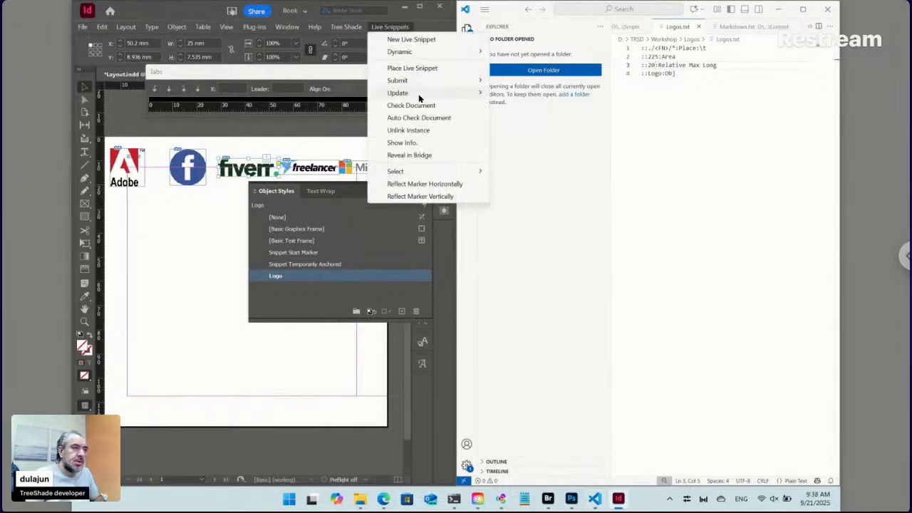
Update the live snippet with the 20 value and deselect the logo line text
mouse_move(419, 98)
left_click(525, 93)
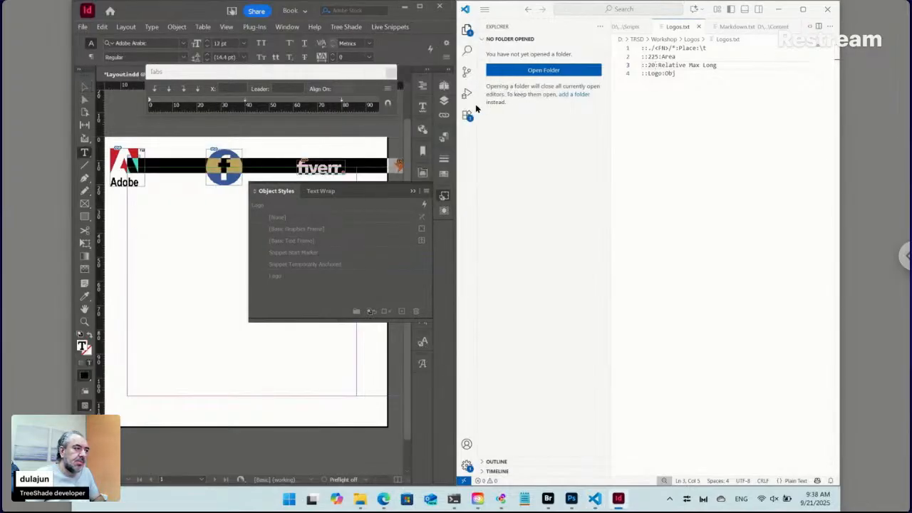
left_click(172, 167)
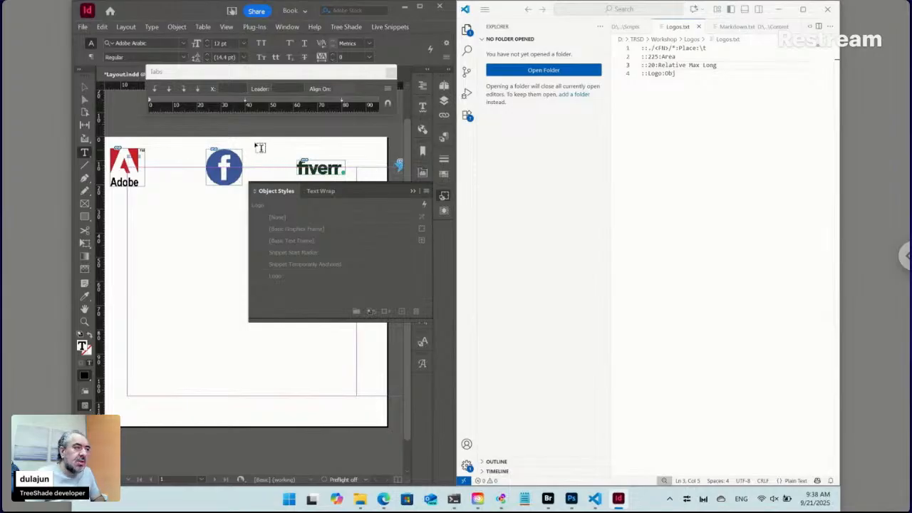
left_click(388, 89)
Clear the logo line's tabs, add one stop at 25 mm, and repeat it across the line
left_click(421, 90)
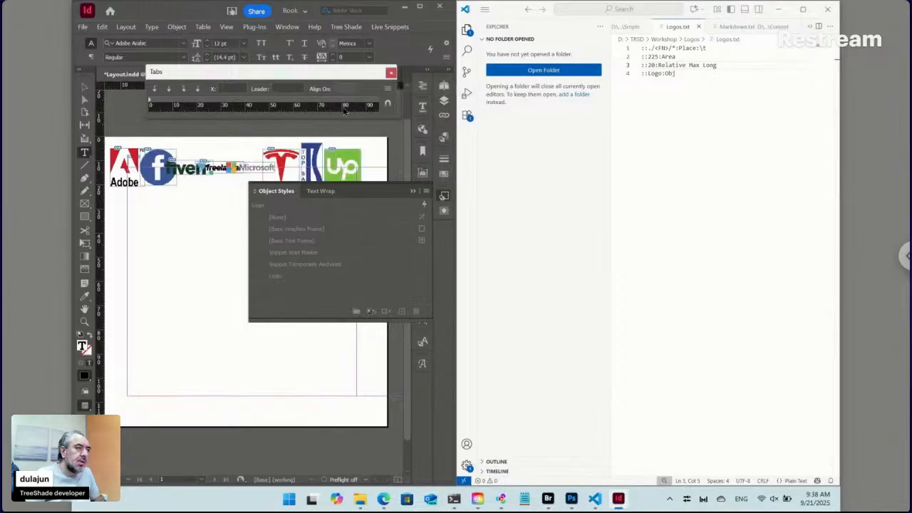
left_click(203, 106)
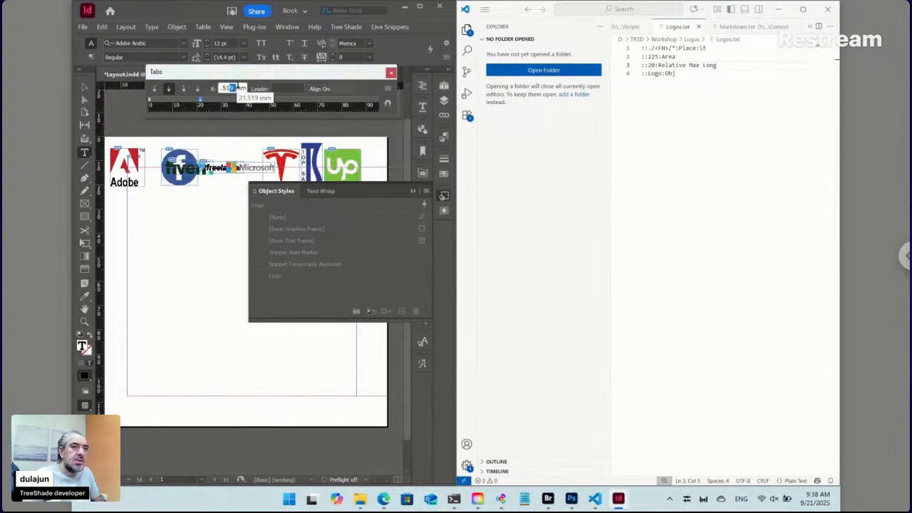
type("23")
key("Return")
key("Up")
key("Up")
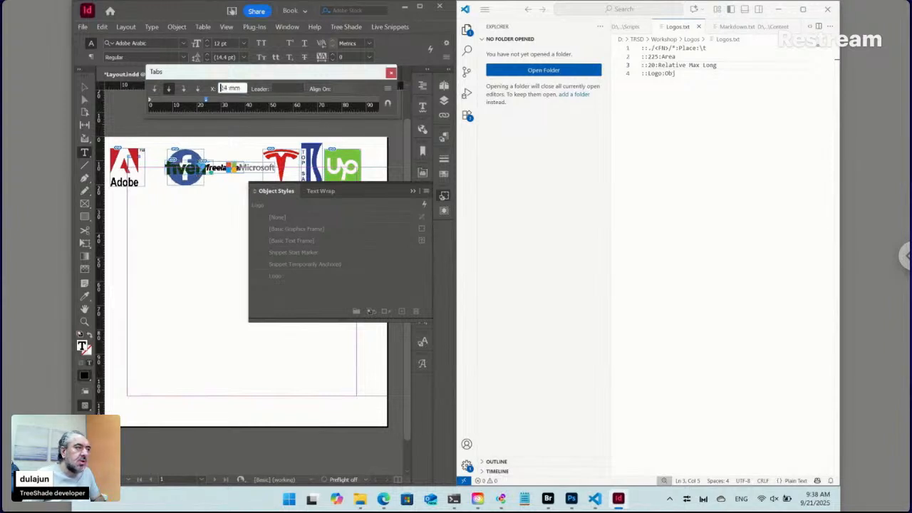
key("Return")
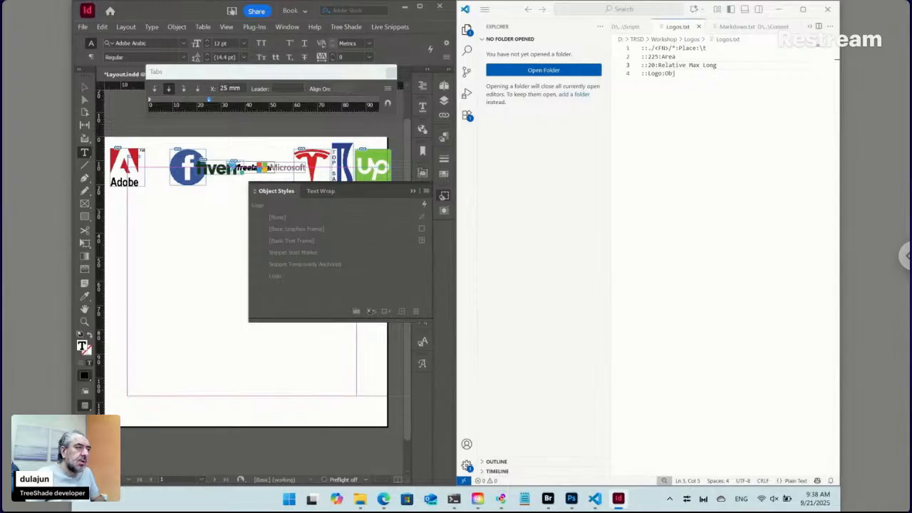
left_click(388, 89)
left_click(428, 115)
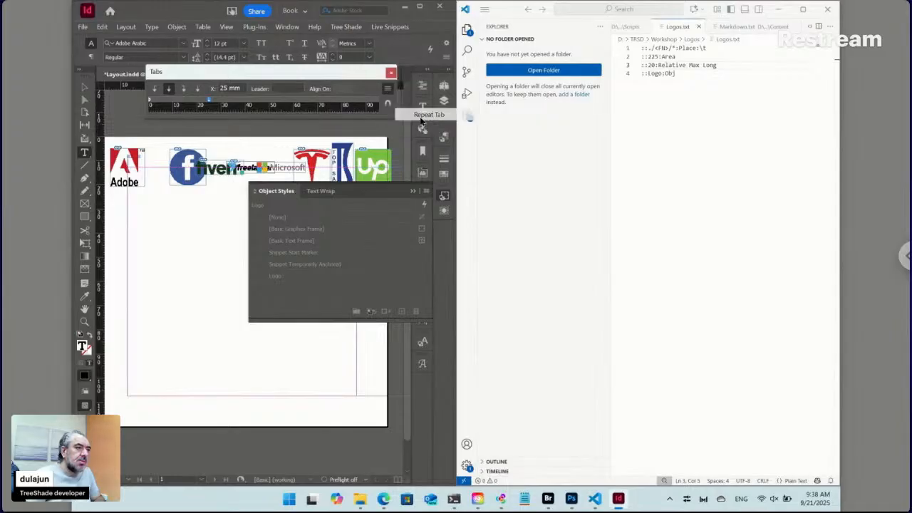
left_click(156, 171)
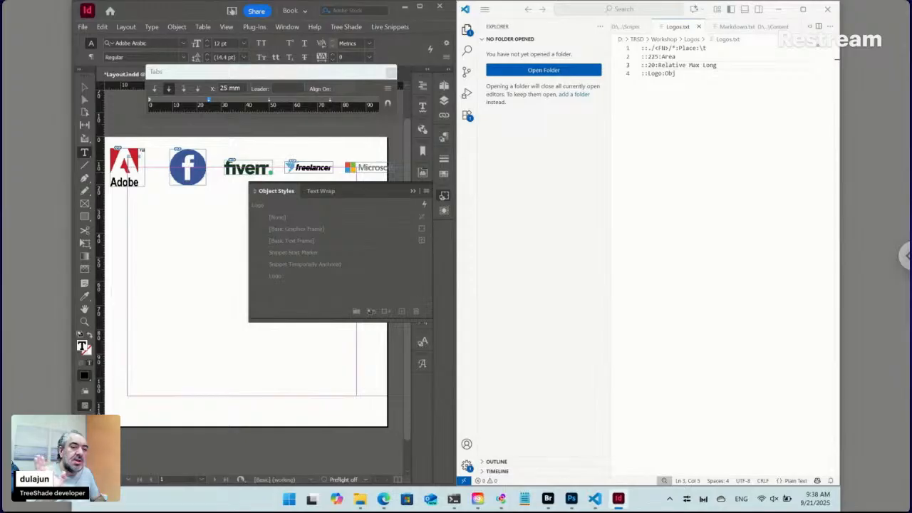
left_click(445, 196)
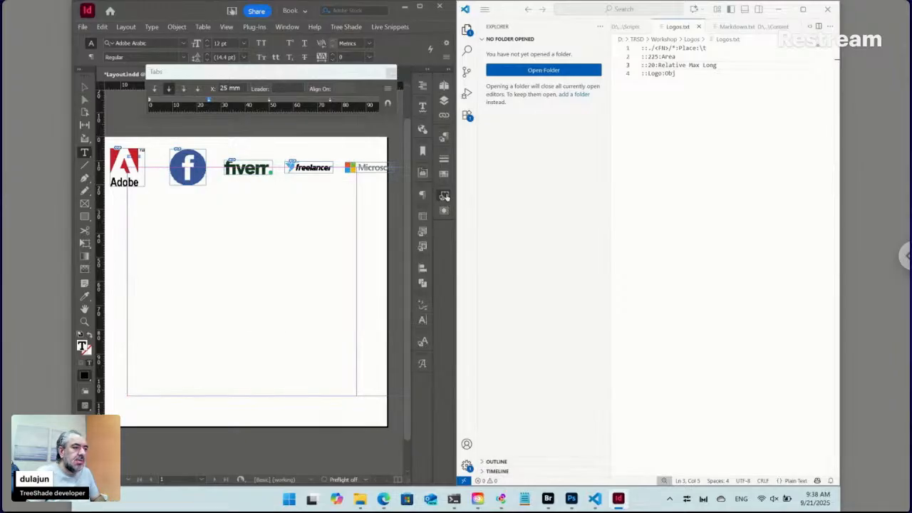
Set the logo frame width to 94 mm, then drag its right edge to the margin (about 94.6 mm)
left_click(85, 86)
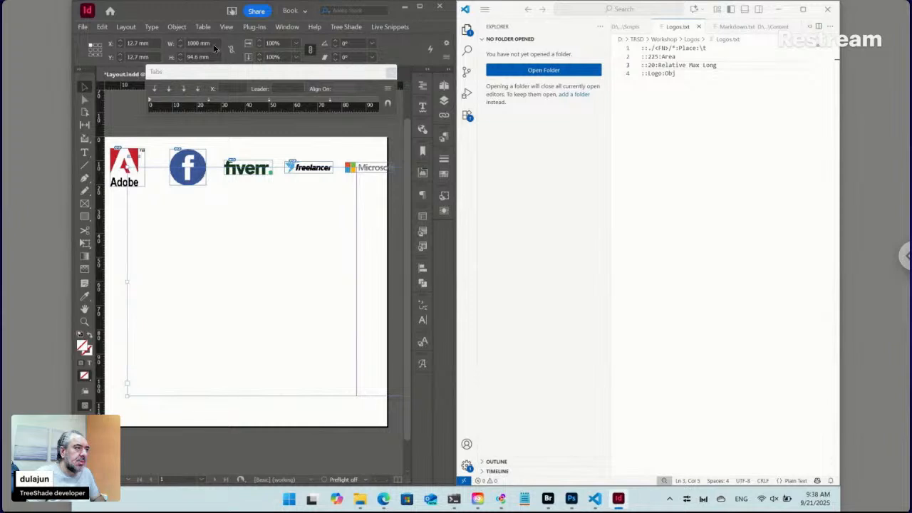
left_click_drag(214, 48, 181, 44)
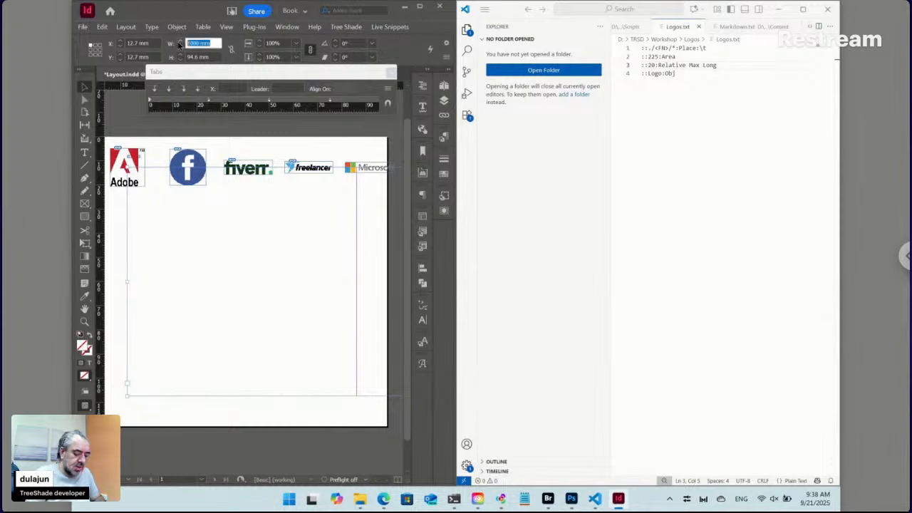
type("94")
key("Return")
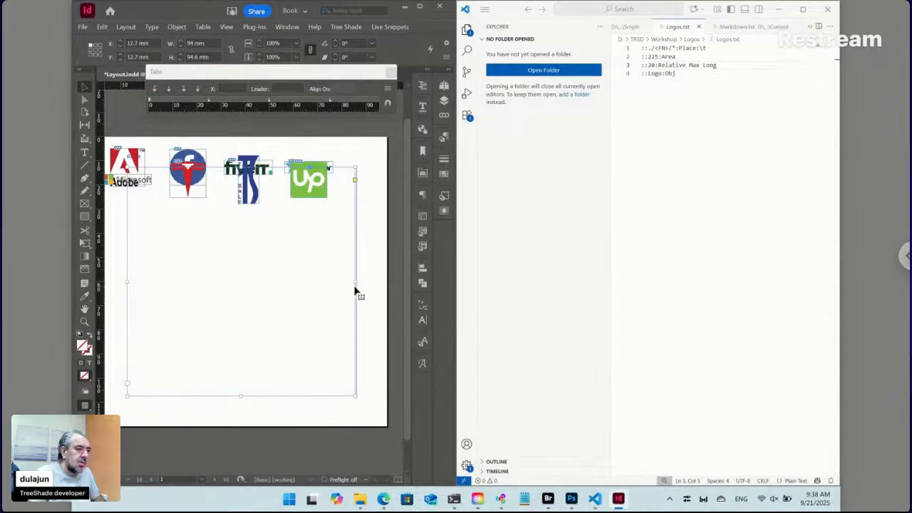
mouse_move(356, 284)
left_mouse_down()
mouse_move(367, 396)
mouse_move(357, 284)
left_mouse_up()
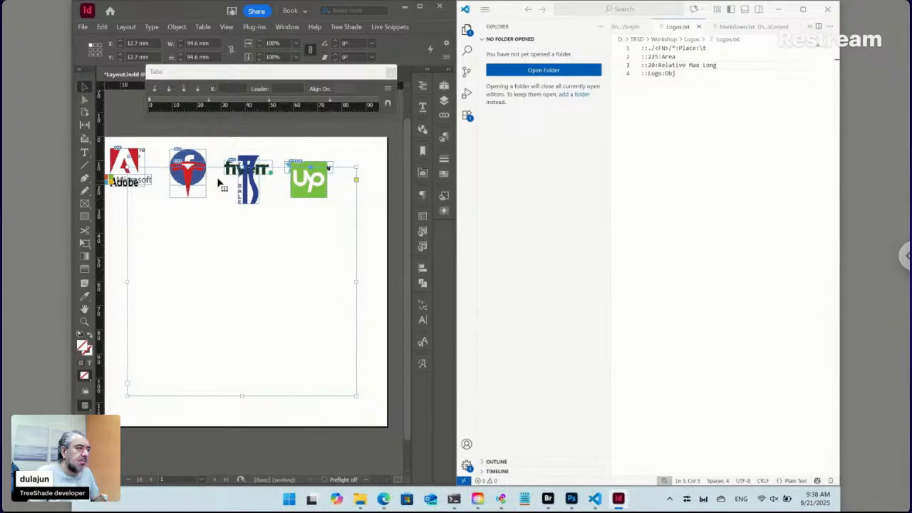
Select all the logo text and raise its leading to about 61 pt
key("t")
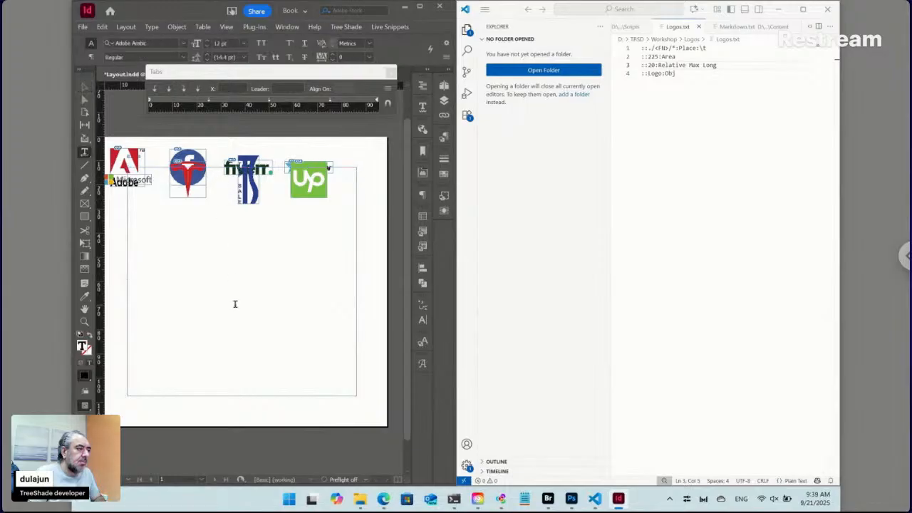
key("ctrl+a")
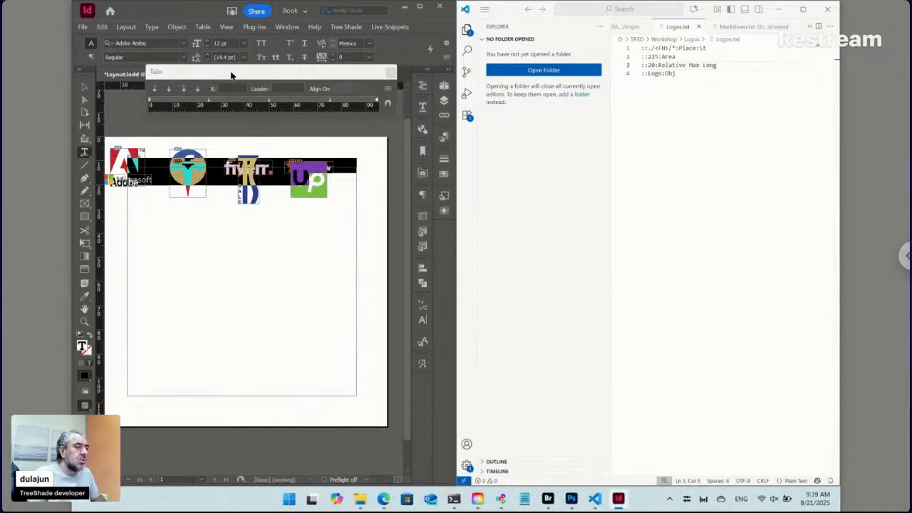
left_click(208, 56, "shift")
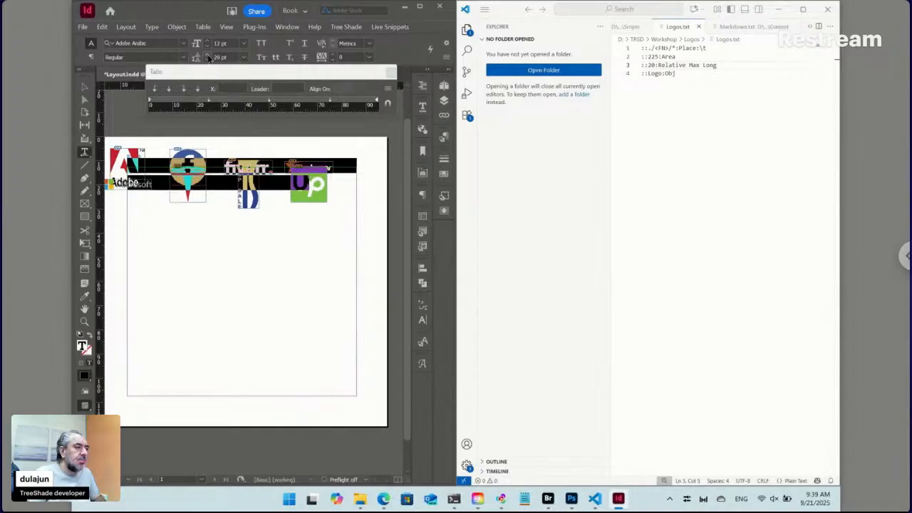
left_click(207, 56, "shift")
left_click(208, 56, "shift")
left_click(207, 56, "shift")
left_click(207, 56, "shift")
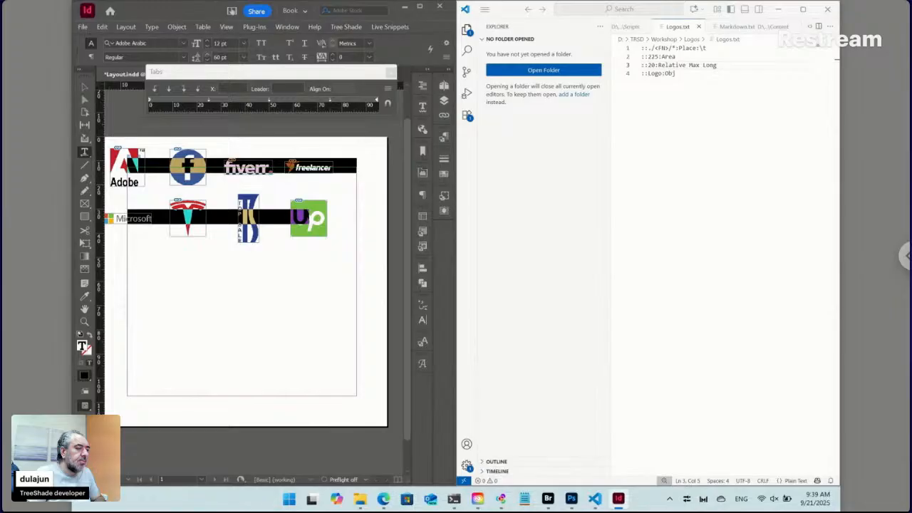
left_click(207, 56)
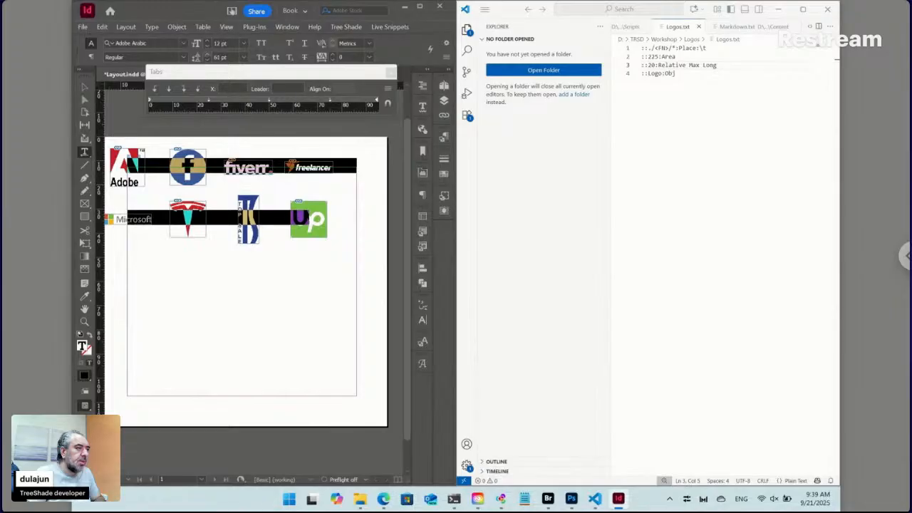
left_click(223, 216)
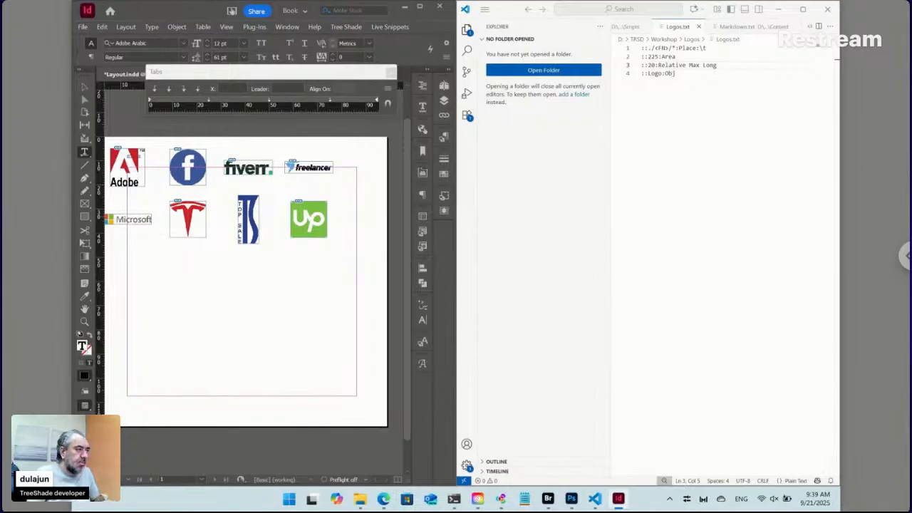
key("Escape")
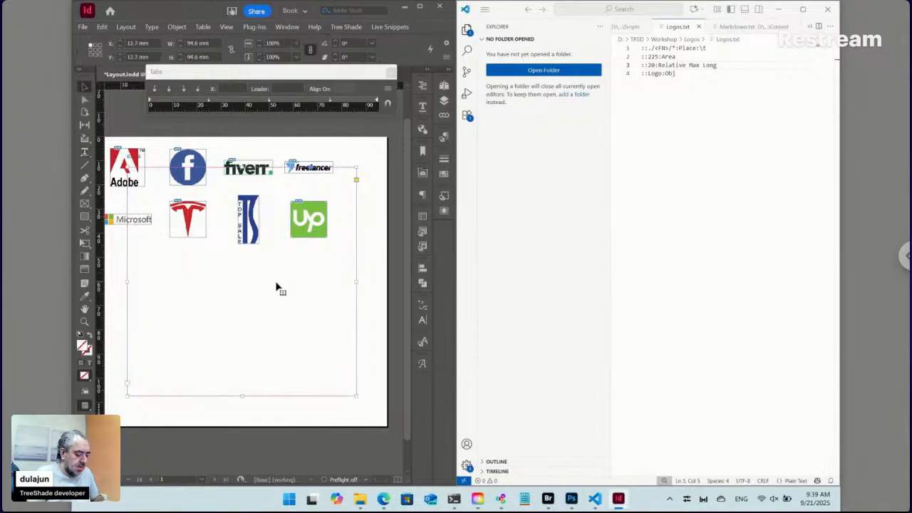
Narrow the logo frame to 78.3 mm wide, deselect it, and view the page in Preview mode
left_click(276, 287)
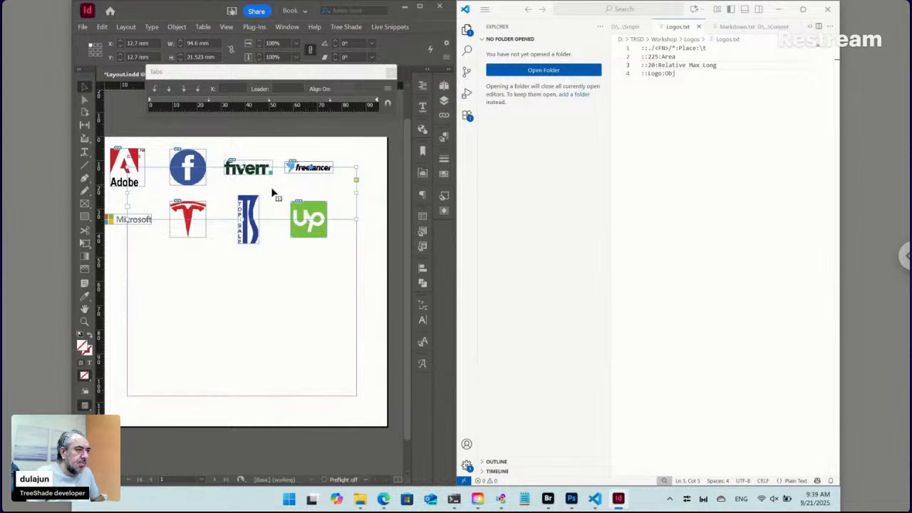
left_click_drag(358, 195, 296, 294)
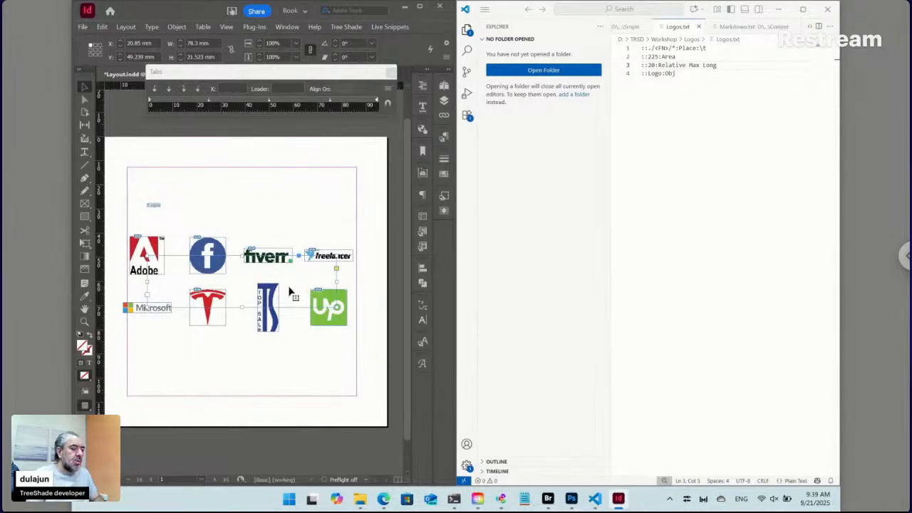
left_click(268, 195)
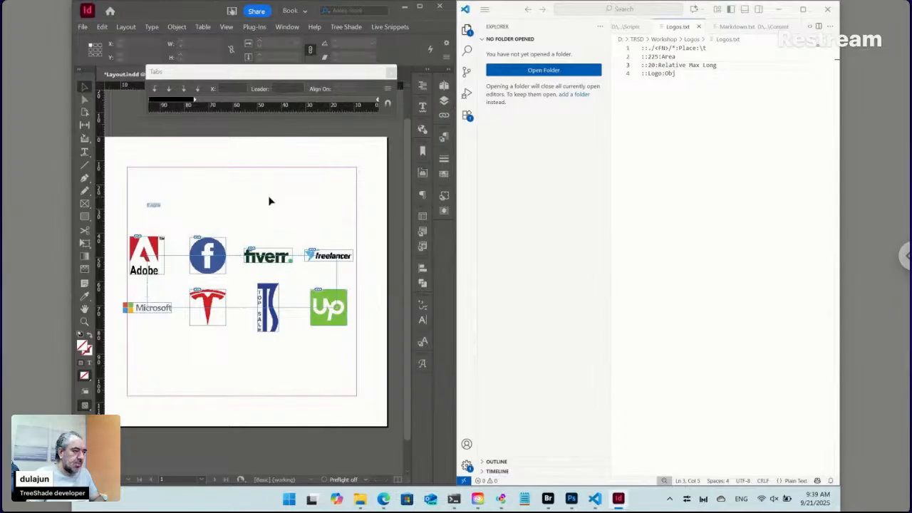
key("w")
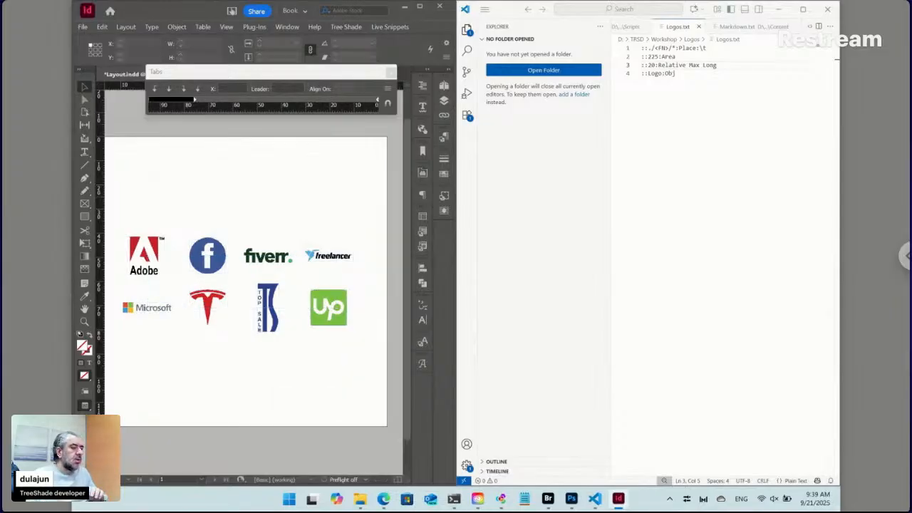